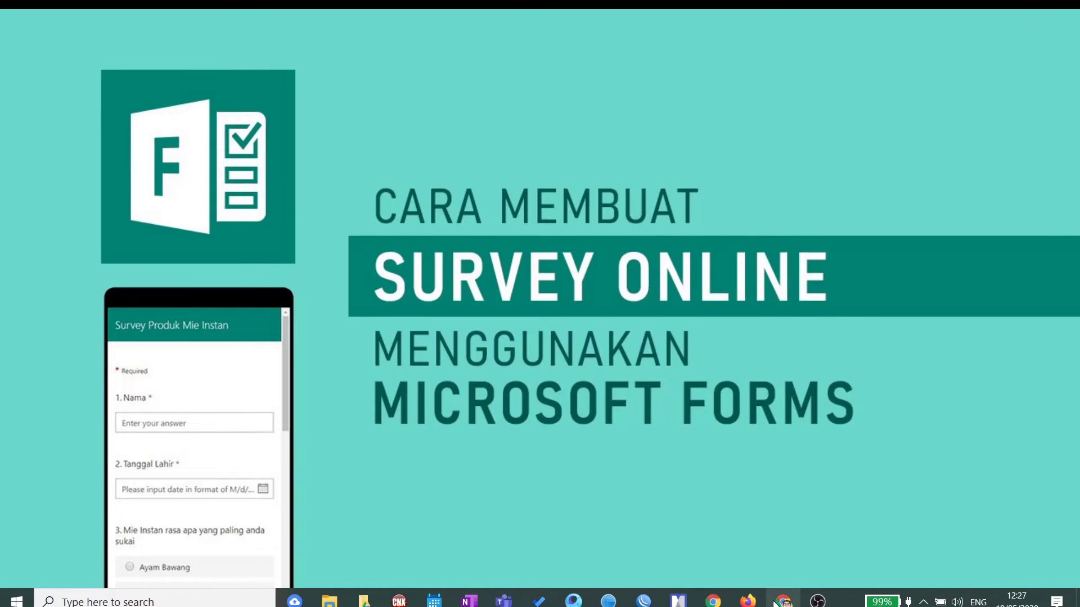
Step: Bring Chrome forward and select the Forms site address in the address bar
{"action": "left_click", "coordinate": [784, 602]}
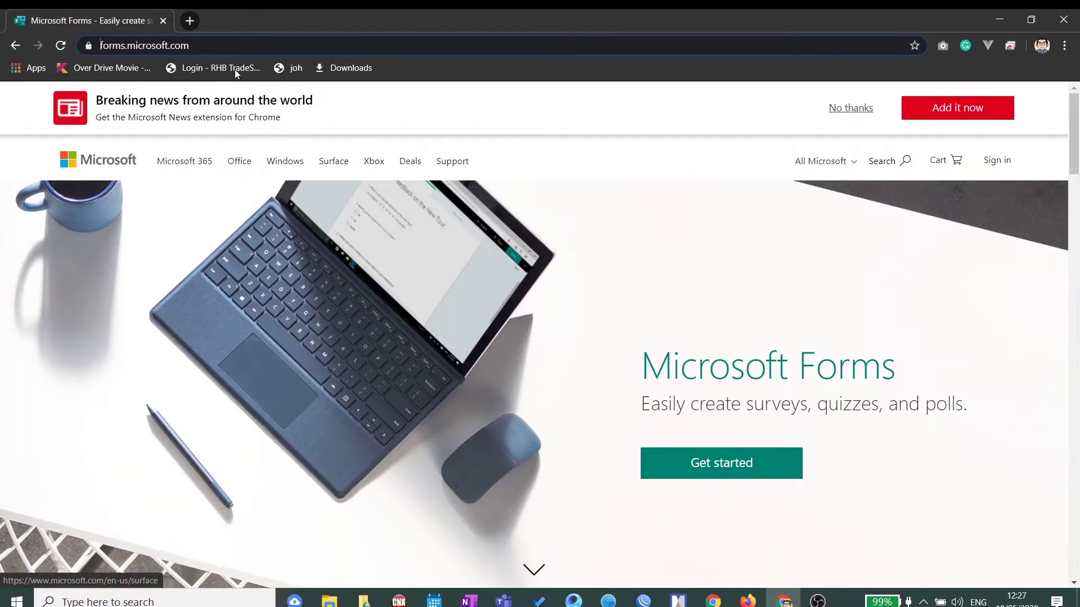
{"action": "left_click", "coordinate": [207, 48]}
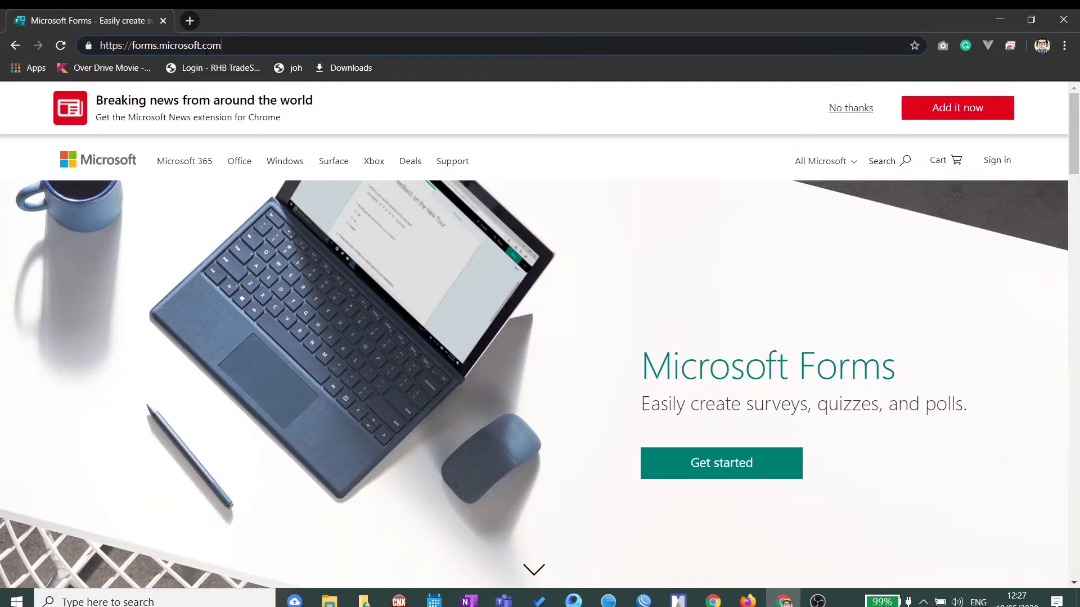
{"action": "left_click_drag", "start_coordinate": [222, 45], "coordinate": [91, 49]}
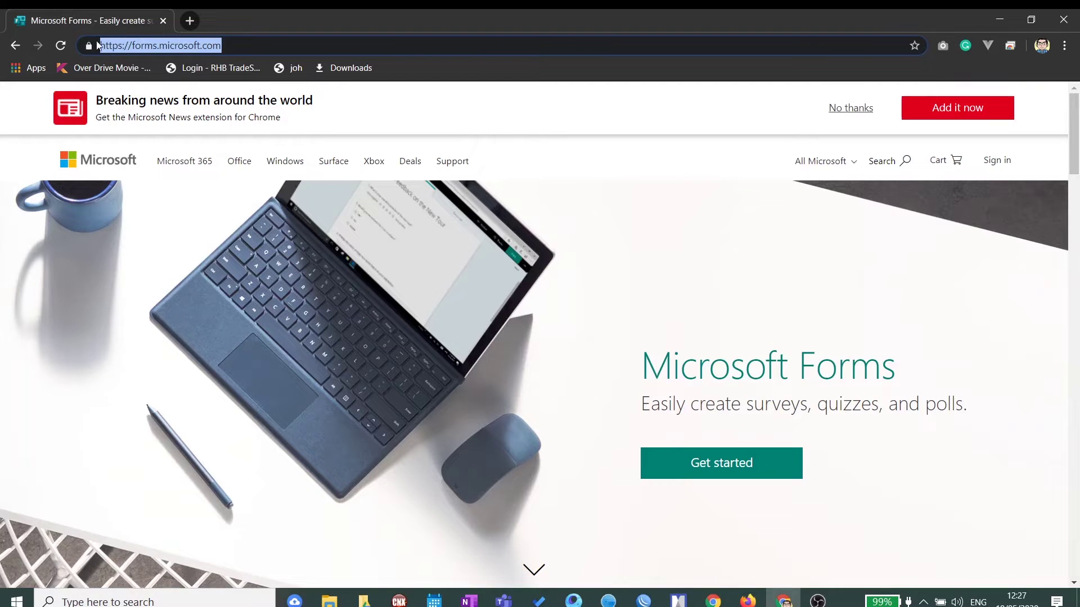
{"action": "left_click", "coordinate": [229, 48]}
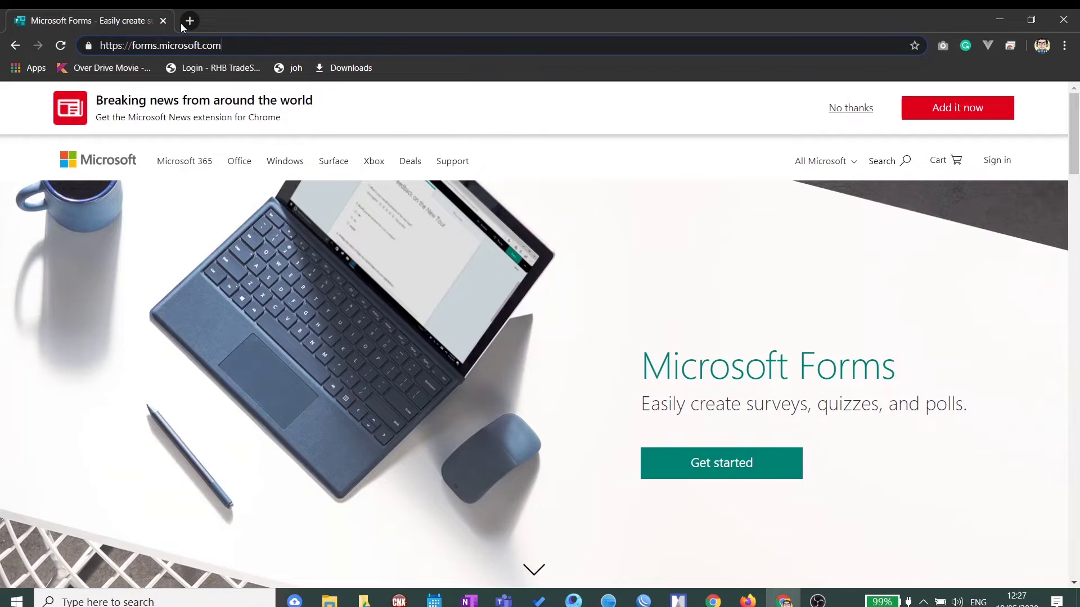
Step: In a new tab, go to google.com and search for 'microsoft form'
{"action": "left_click", "coordinate": [189, 21]}
{"action": "type", "text": "google."}
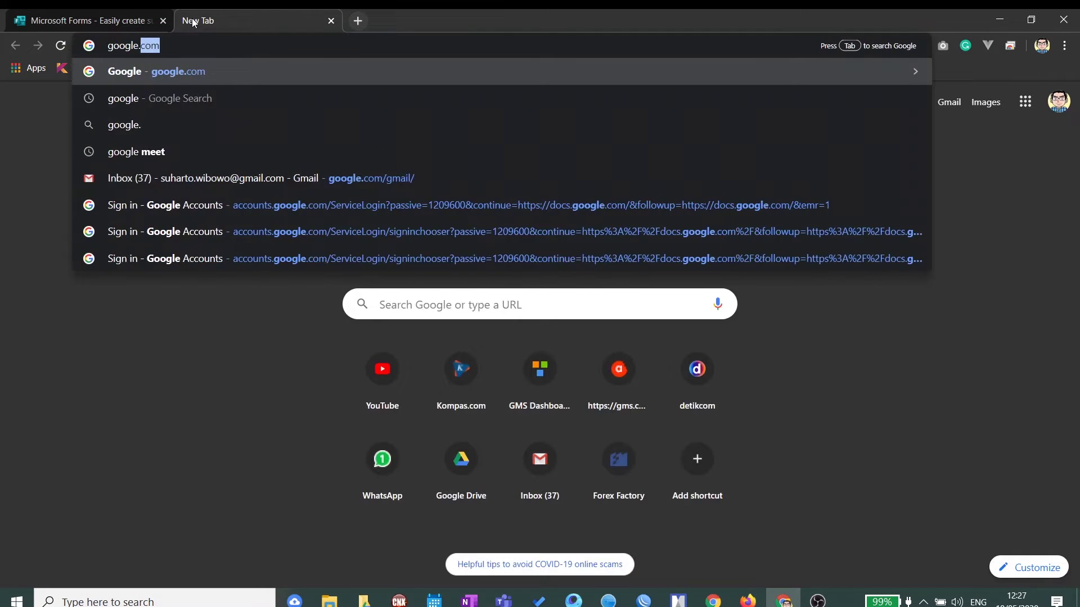
{"action": "key", "text": "Return"}
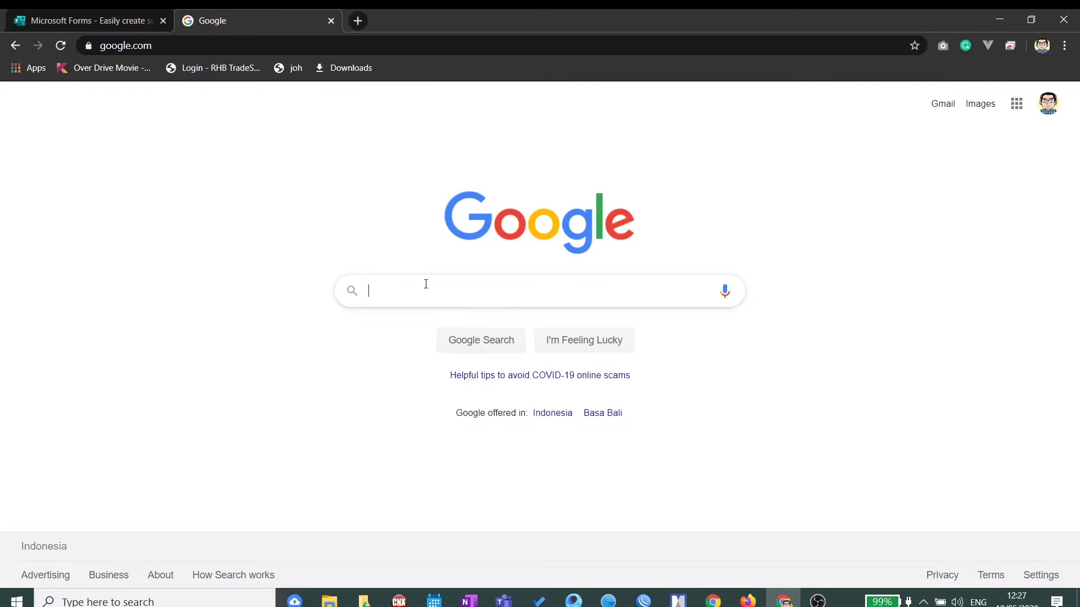
{"action": "left_click", "coordinate": [425, 284]}
{"action": "type", "text": "microsoft form"}
{"action": "key", "text": "Return"}
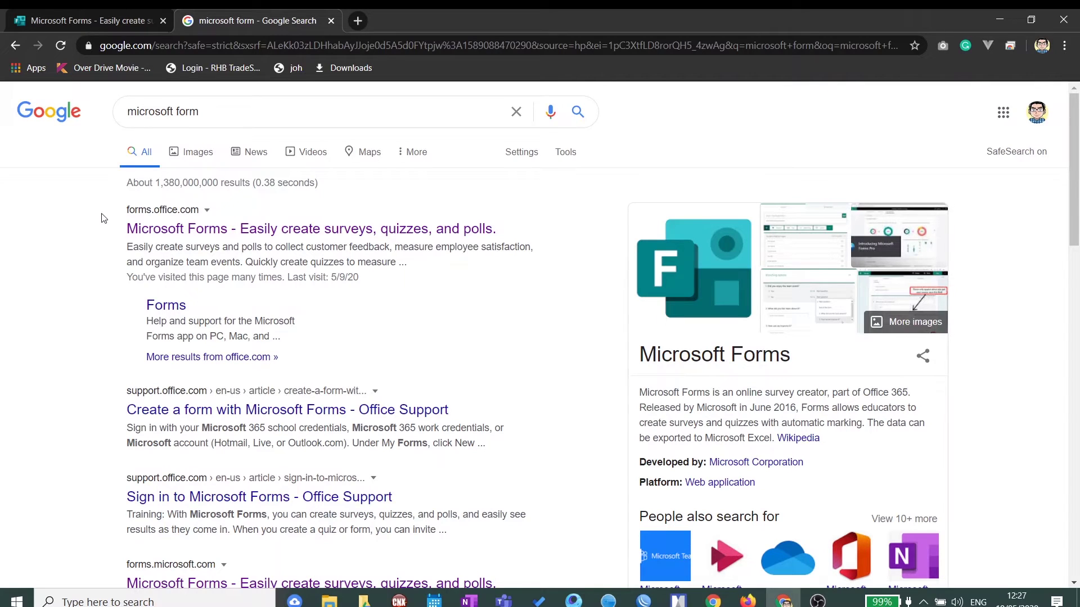
Step: Open the Microsoft Forms result, close the old tab, and return to the forms.office.com landing page
{"action": "left_click", "coordinate": [206, 232]}
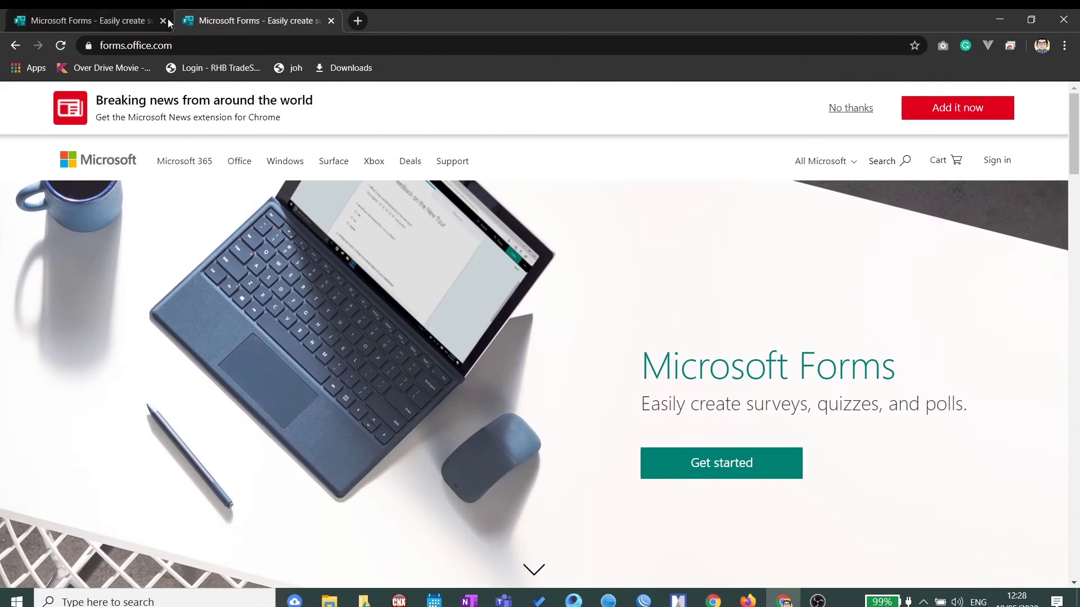
{"action": "left_click", "coordinate": [163, 21]}
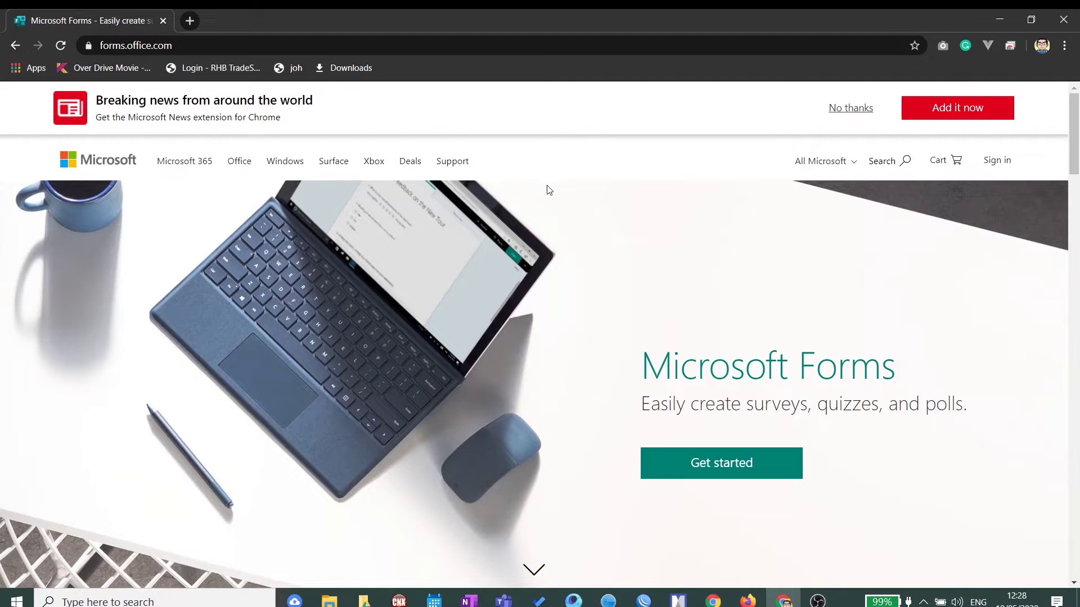
{"action": "left_click", "coordinate": [705, 471]}
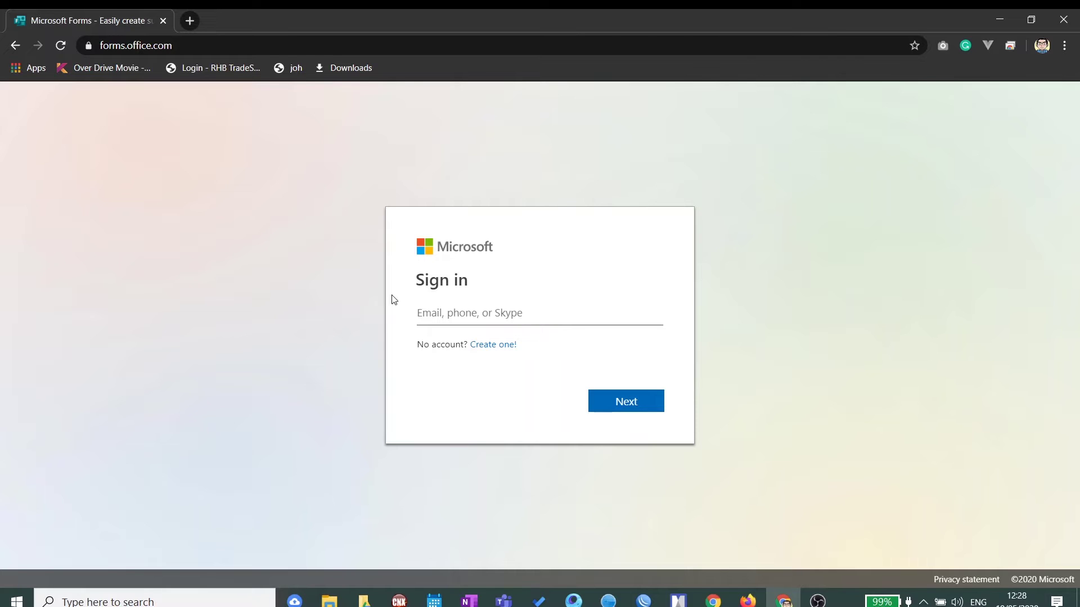
{"action": "left_click", "coordinate": [502, 352]}
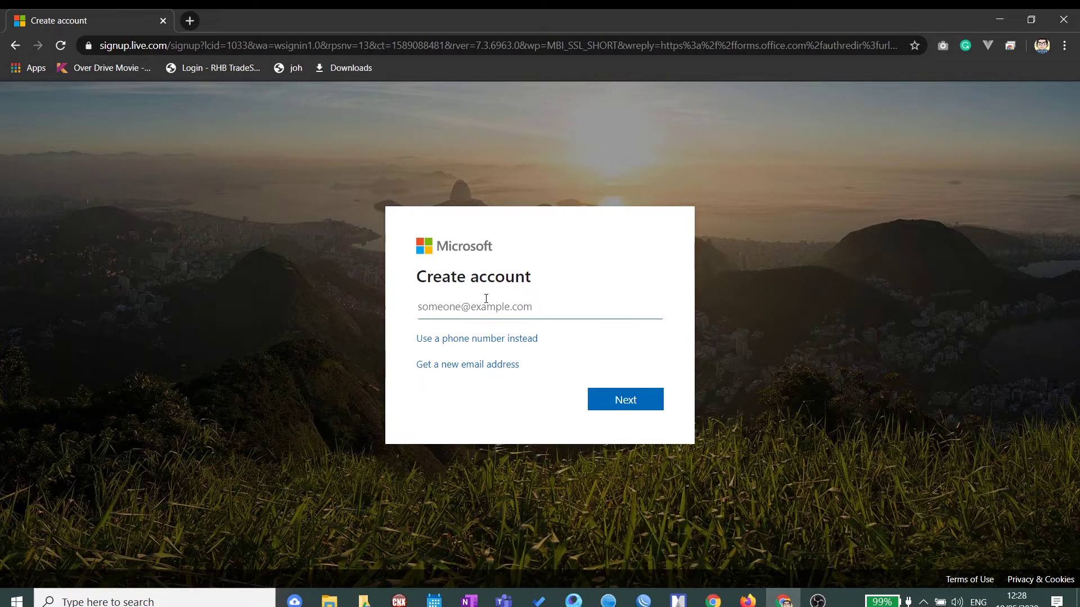
{"action": "left_click", "coordinate": [15, 45]}
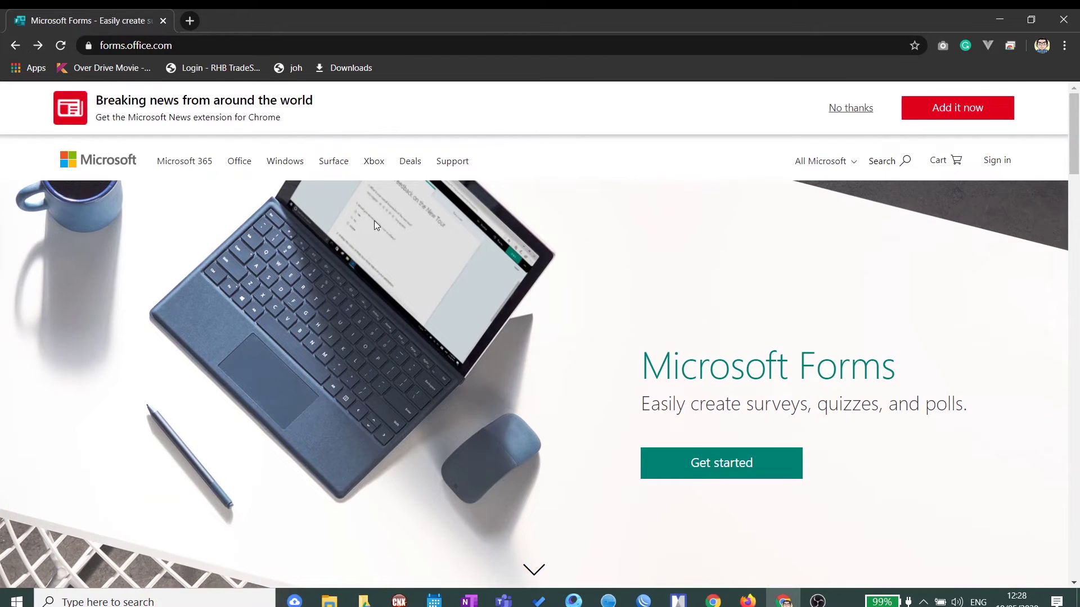
Step: Sign in to Microsoft Forms with the account e-mail and password
{"action": "left_click", "coordinate": [759, 462]}
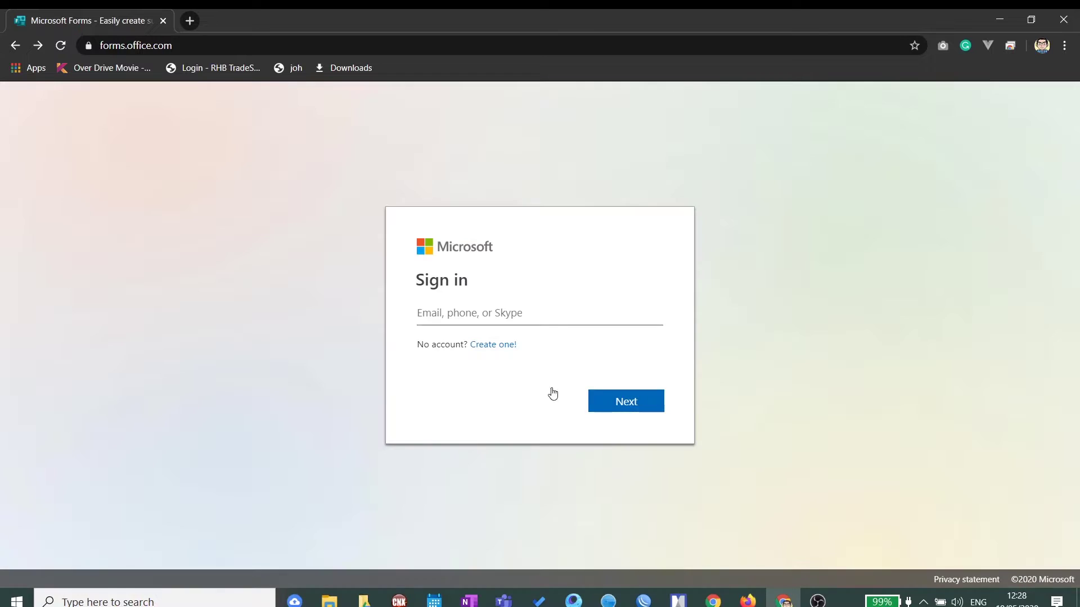
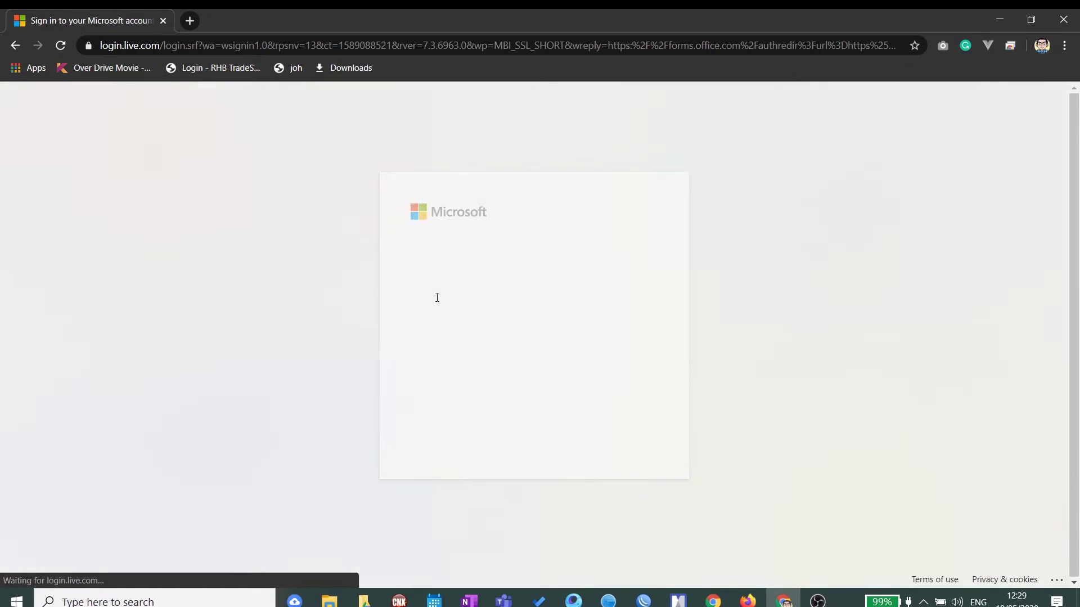
{"action": "type", "text": "••••••••••"}
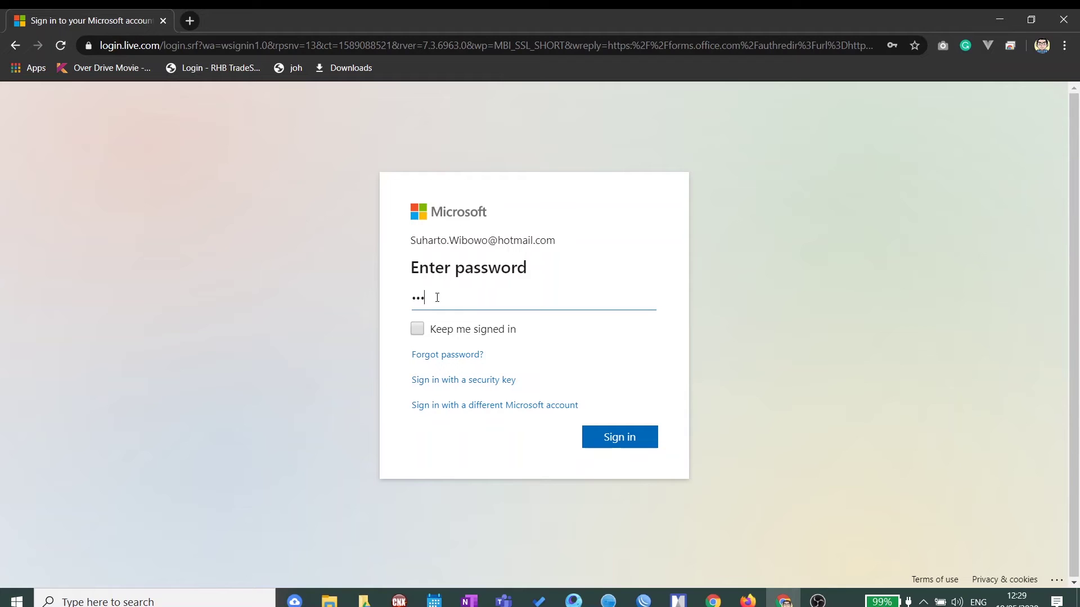
{"action": "type", "text": "•••••"}
{"action": "key", "text": "Return"}
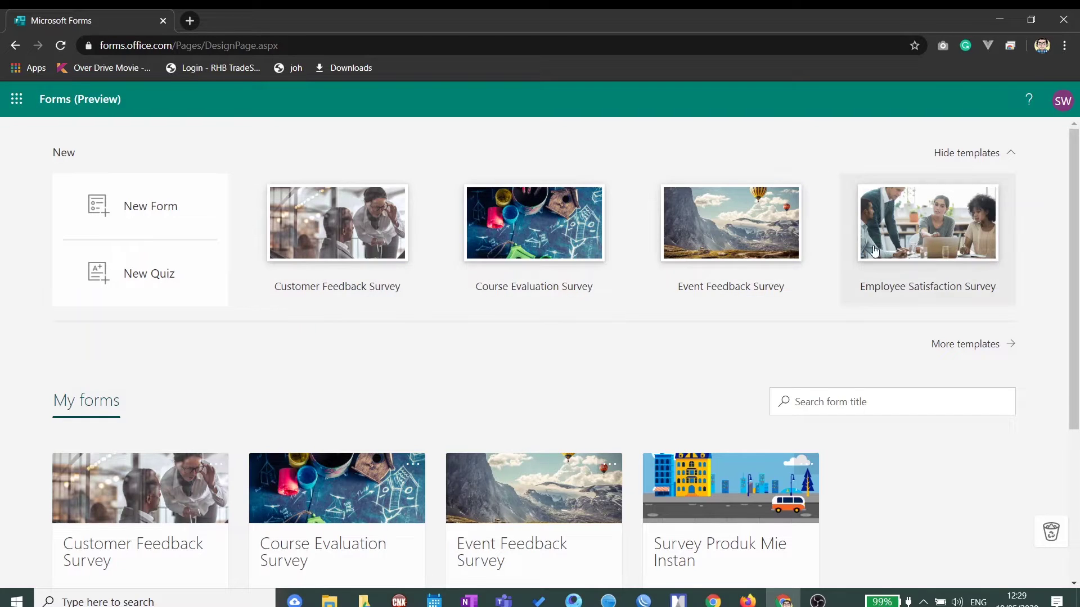
Step: Delete the Survey Produk Mie Instan form, confirming its move to the recycle bin
{"action": "scroll", "coordinate": [902, 297], "scroll_direction": "down", "scroll_amount": 4}
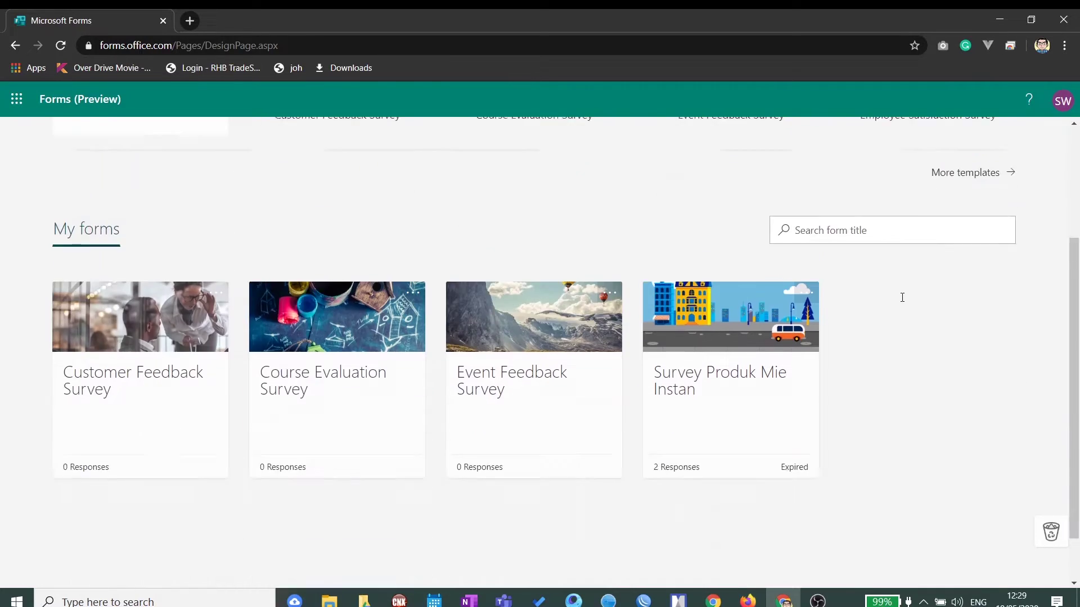
{"action": "scroll", "coordinate": [901, 299], "scroll_direction": "up", "scroll_amount": 4}
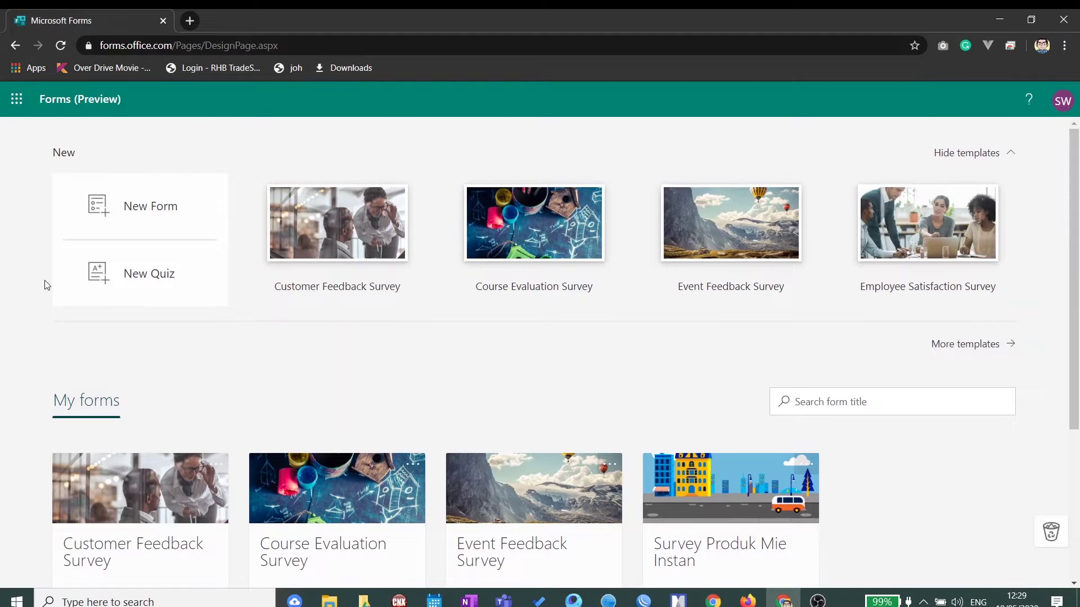
{"action": "scroll", "coordinate": [497, 327], "scroll_direction": "down", "scroll_amount": 1}
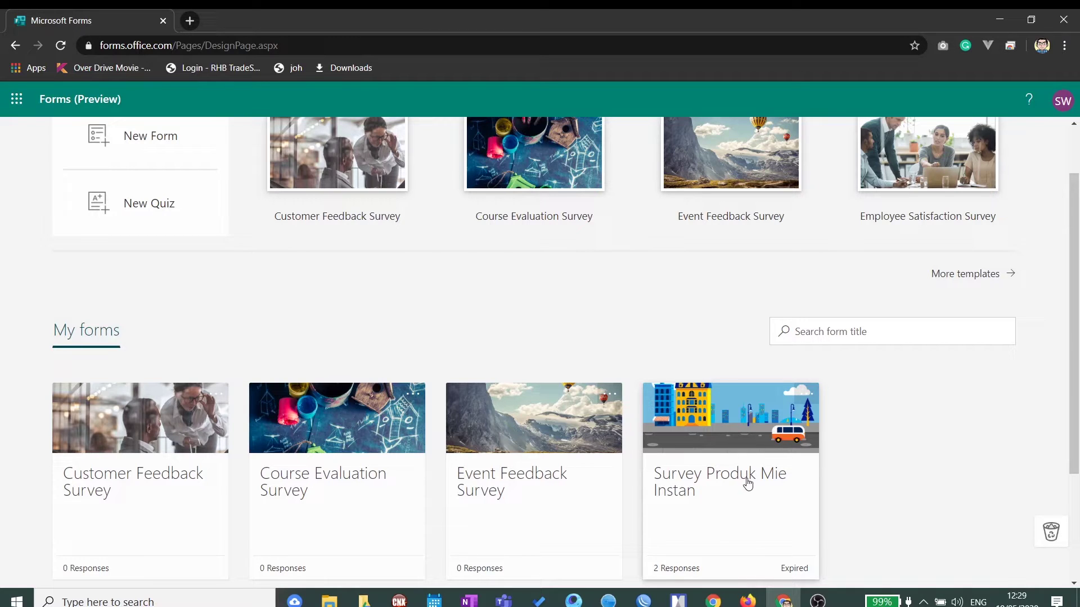
{"action": "left_click", "coordinate": [802, 393]}
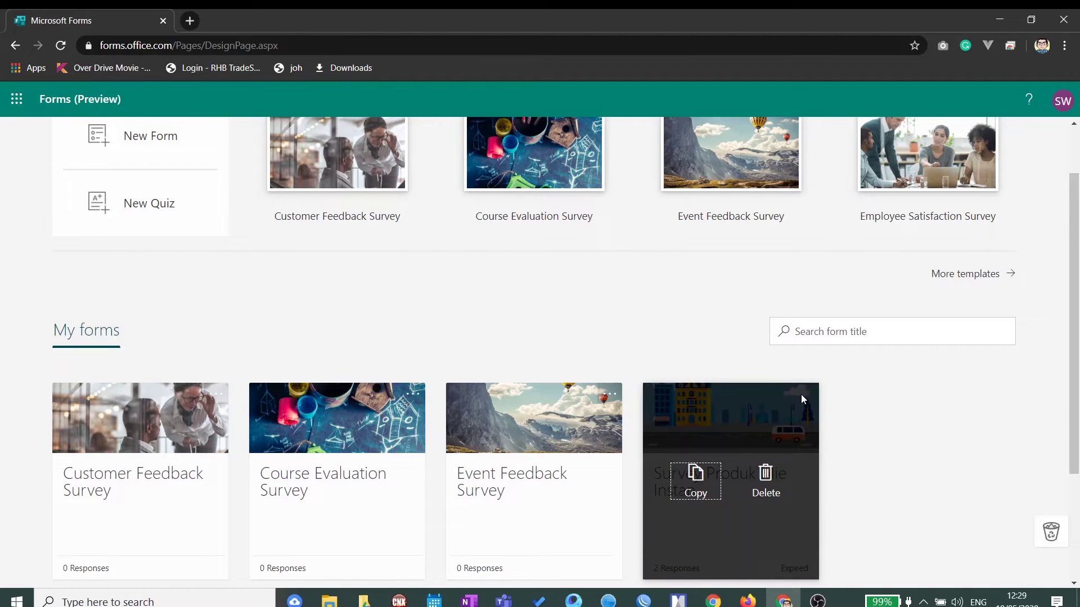
{"action": "left_click", "coordinate": [765, 475]}
{"action": "left_click", "coordinate": [702, 508]}
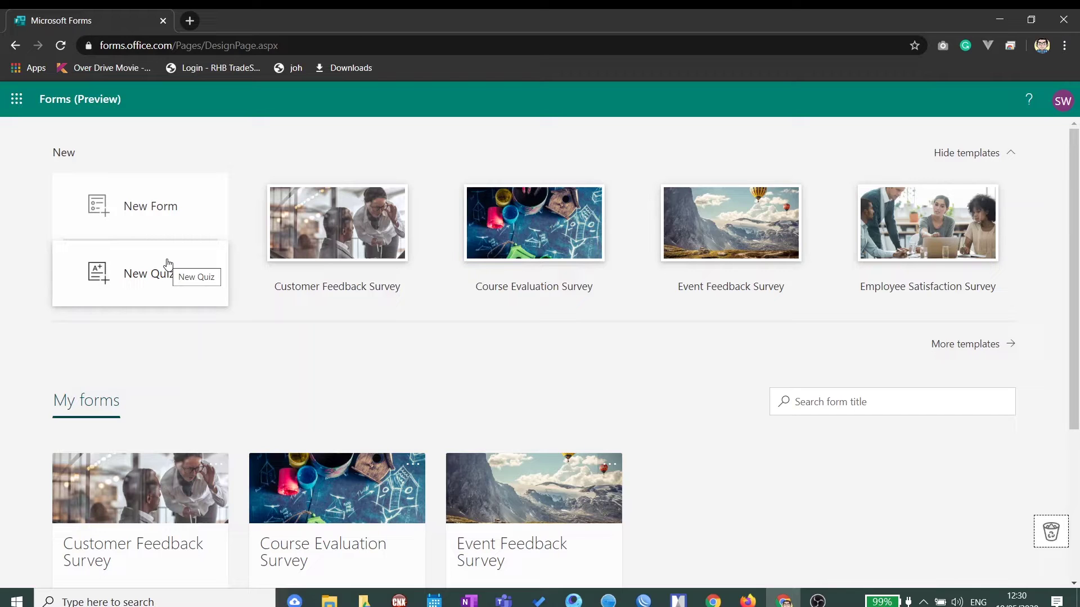
Step: Create a new blank form and title it 'Survey Mie Instan'
{"action": "left_click", "coordinate": [160, 207]}
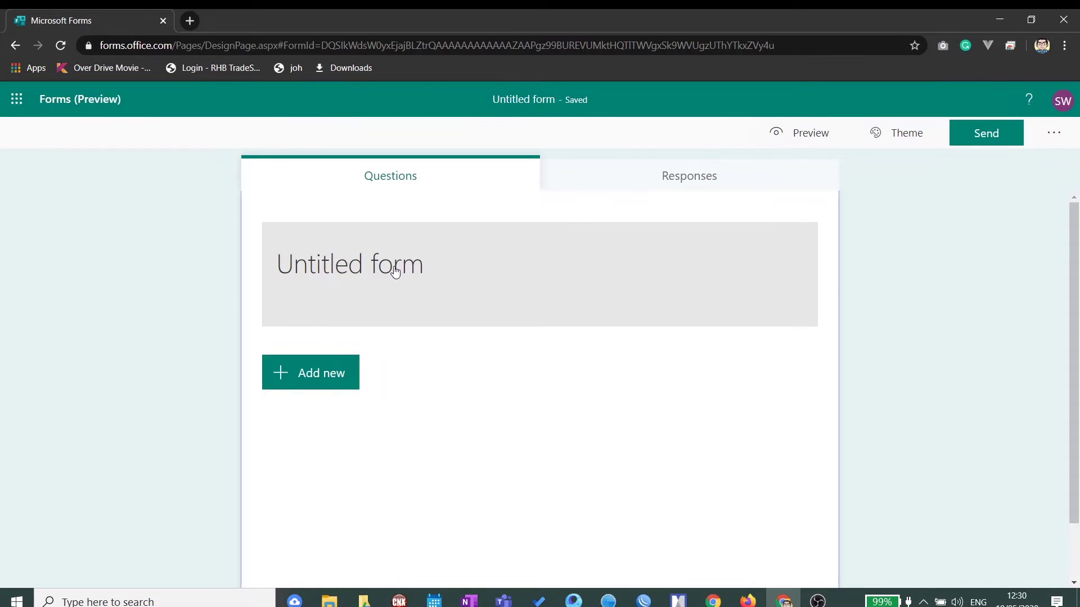
{"action": "left_click", "coordinate": [390, 268]}
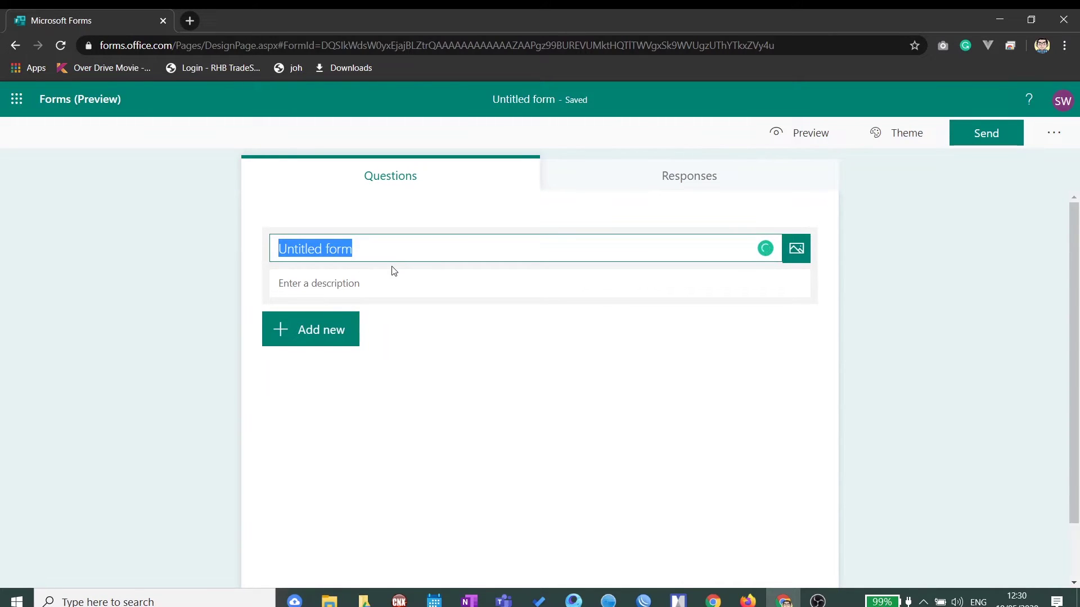
{"action": "type", "text": "Survey "}
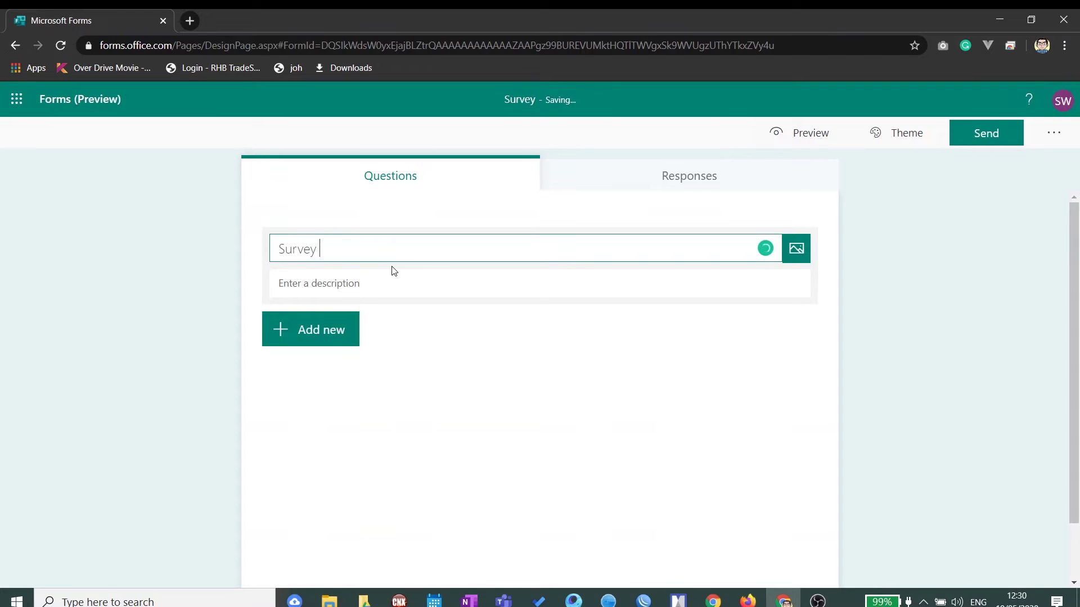
{"action": "type", "text": "Mie Instan"}
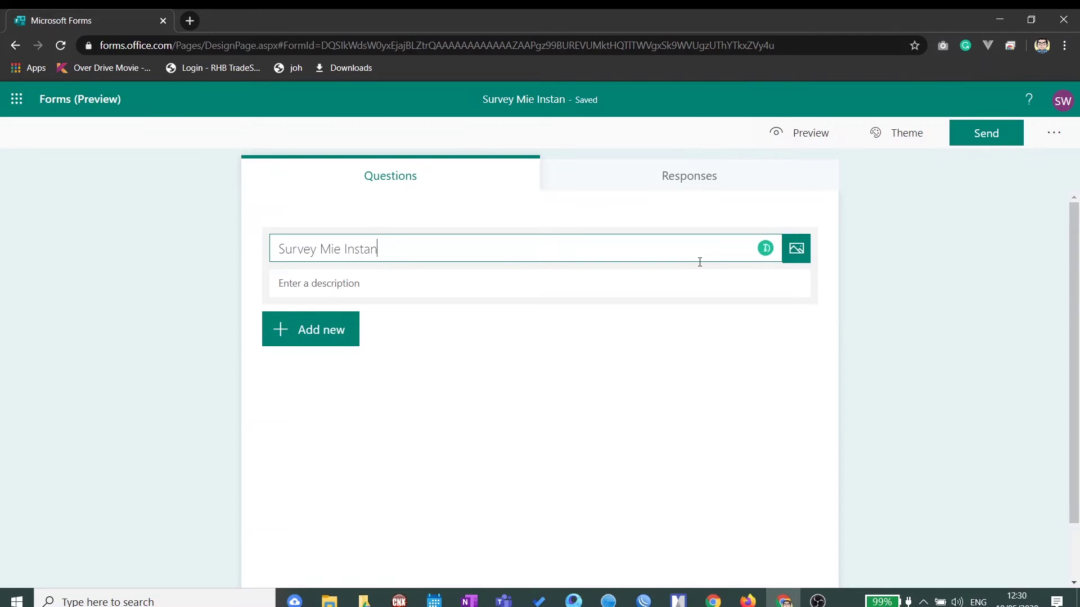
Step: Open the header image picker and try the OneDrive and upload sources without inserting anything
{"action": "left_click", "coordinate": [796, 250]}
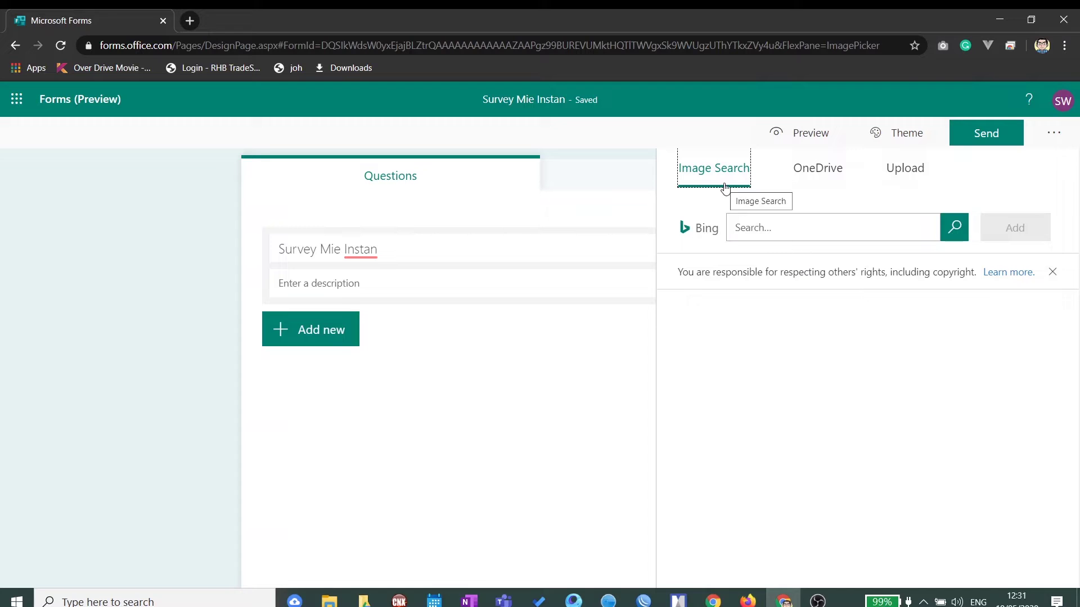
{"action": "left_click", "coordinate": [830, 168]}
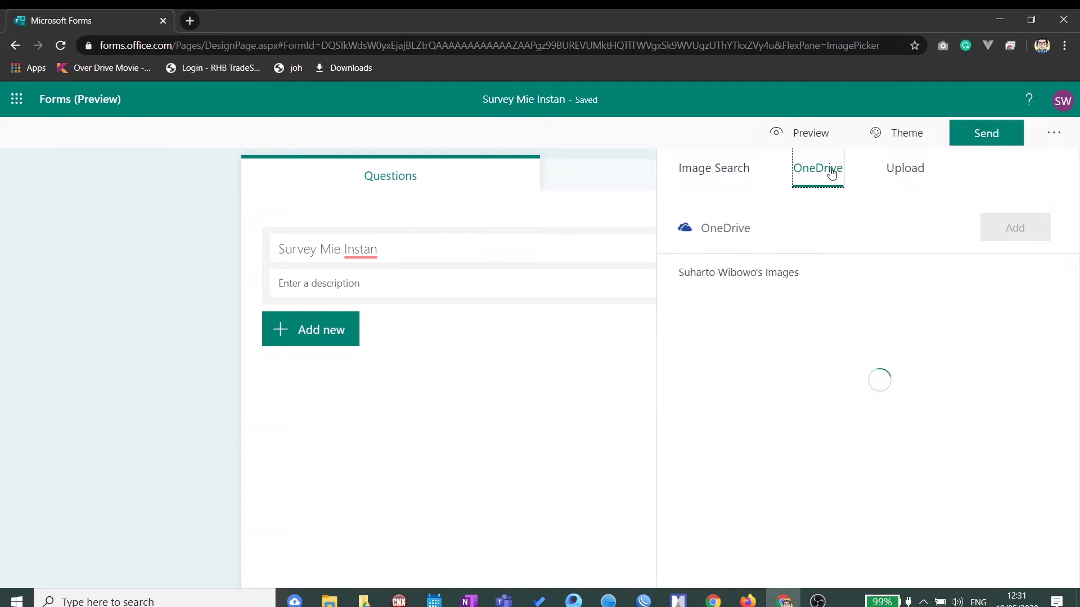
{"action": "left_click", "coordinate": [908, 170]}
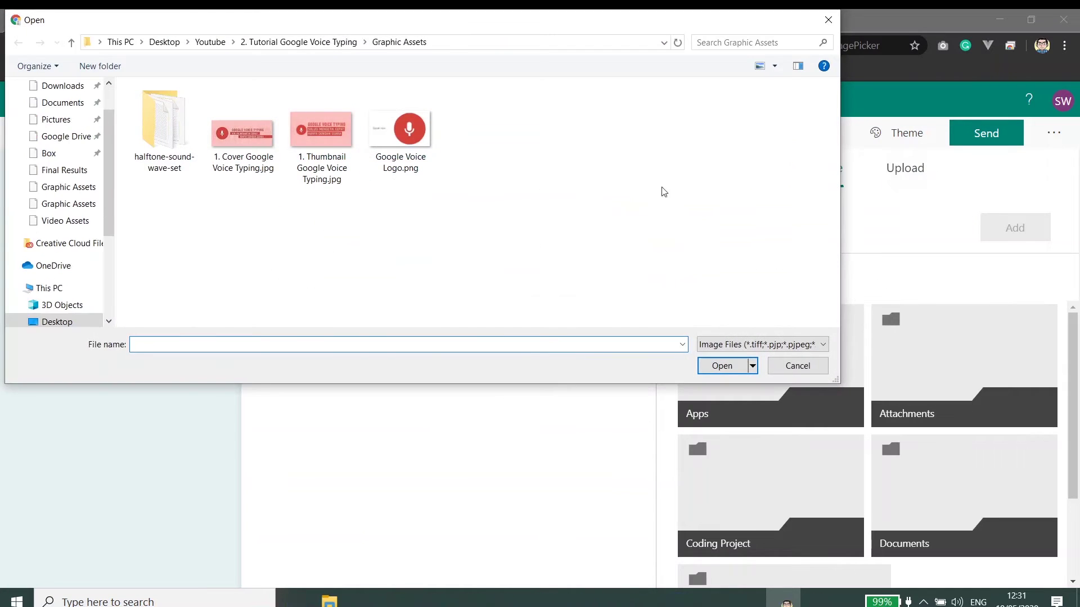
{"action": "left_click", "coordinate": [799, 366]}
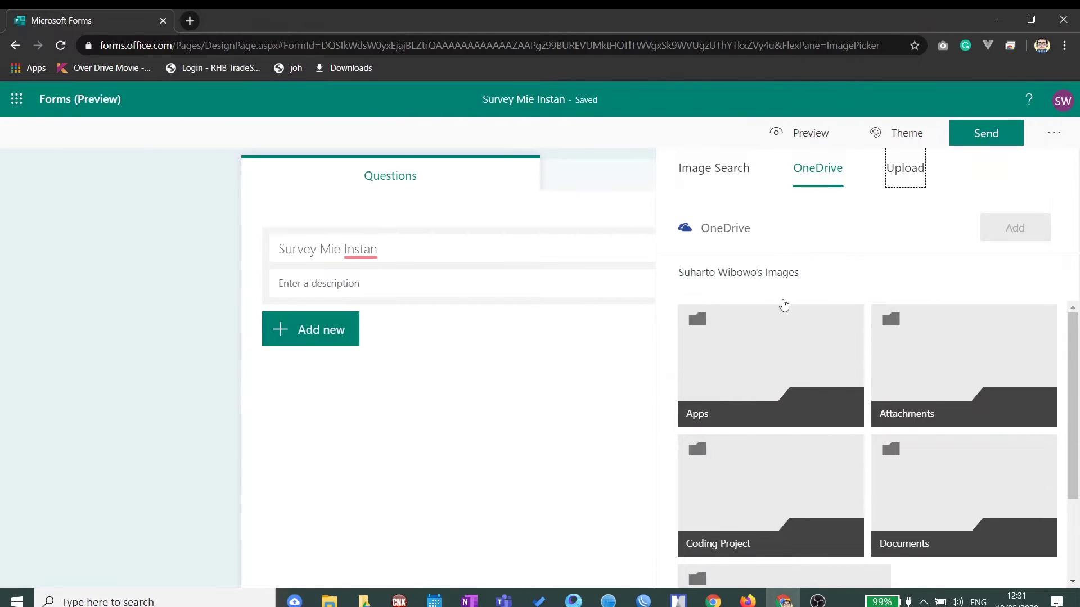
{"action": "left_click", "coordinate": [819, 172]}
Step: Search Bing images for 'mie instan' and insert the dry noodle block photo beside the title
{"action": "left_click", "coordinate": [702, 171]}
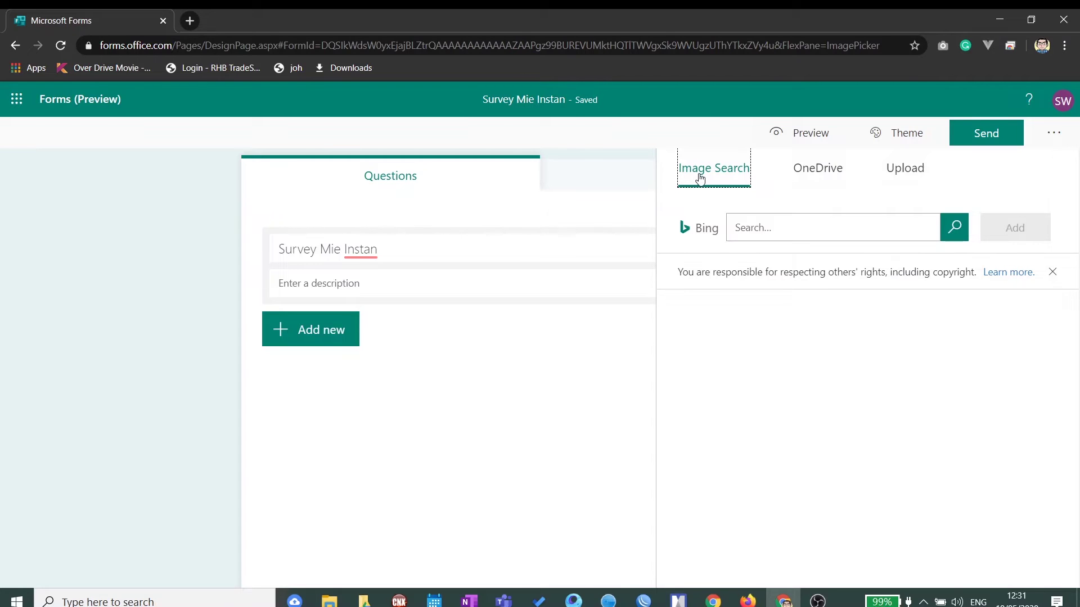
{"action": "left_click_drag", "start_coordinate": [696, 228], "coordinate": [720, 228]}
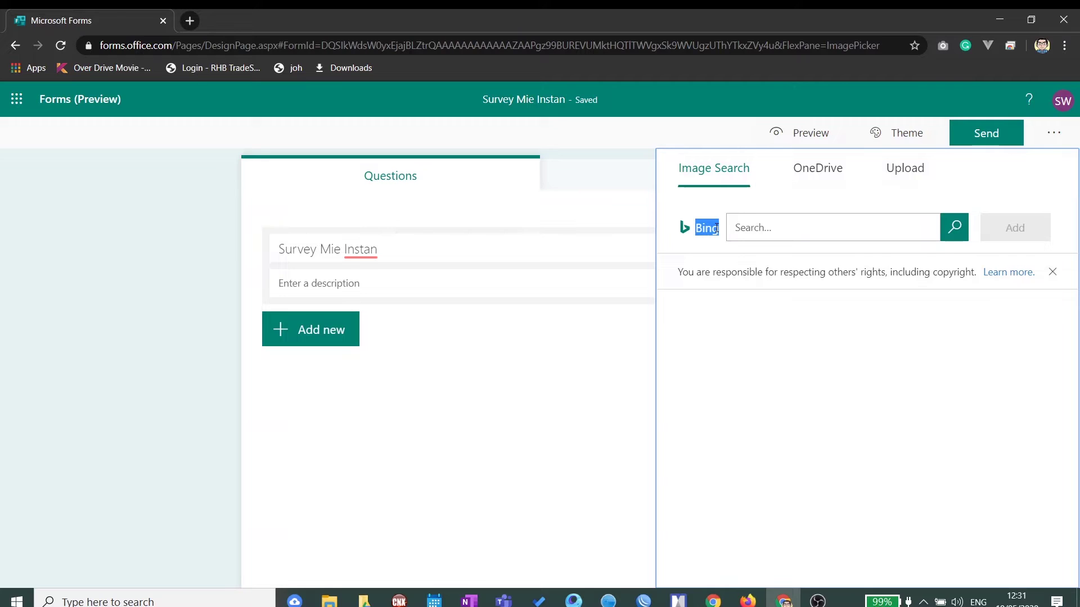
{"action": "left_click", "coordinate": [789, 234]}
{"action": "type", "text": "mie instan"}
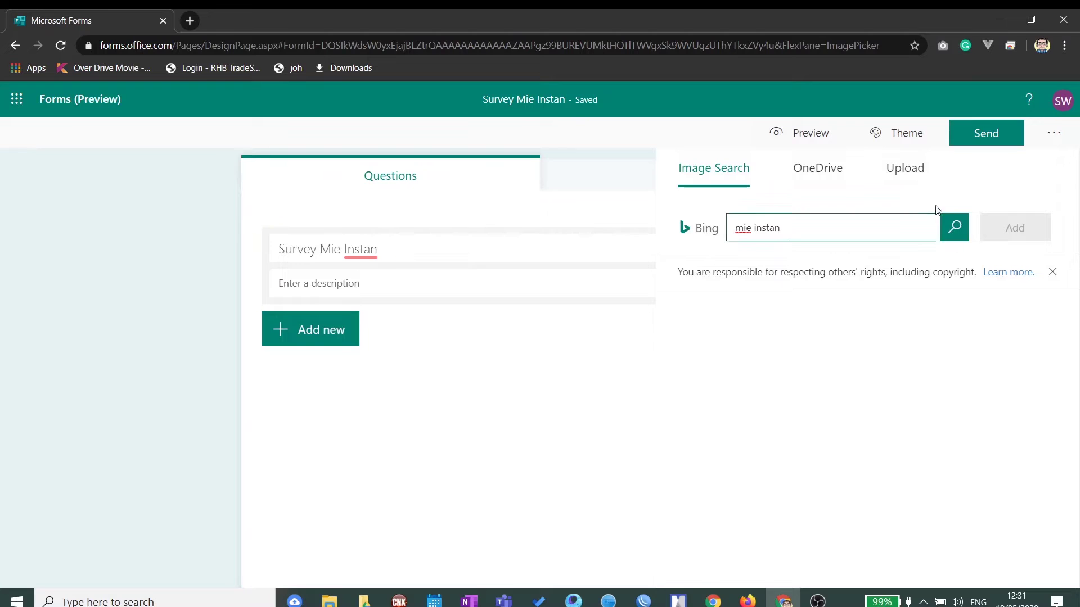
{"action": "left_click", "coordinate": [955, 228]}
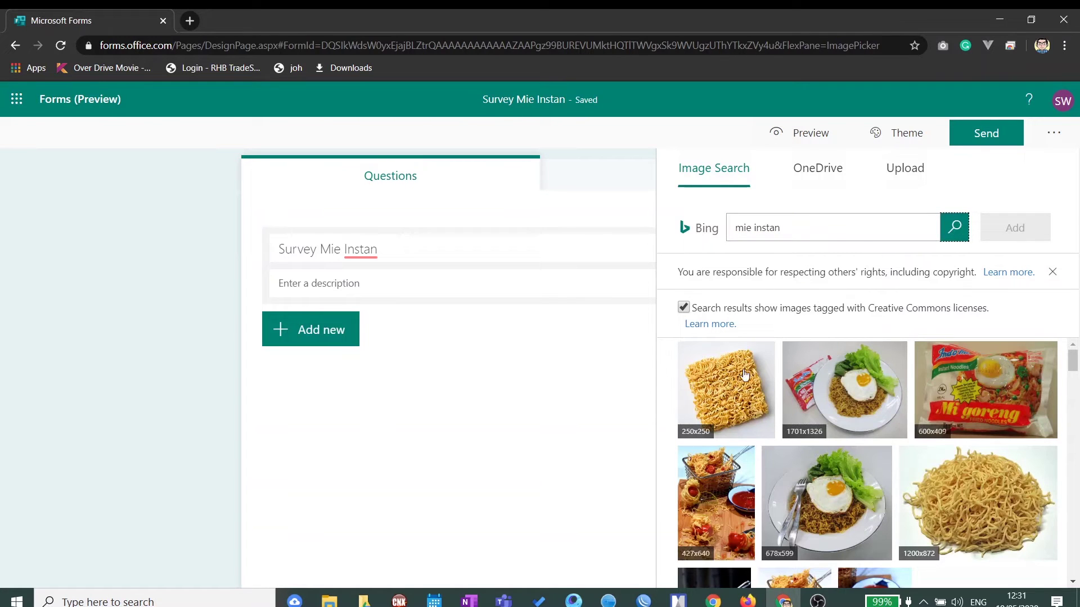
{"action": "left_click", "coordinate": [740, 380]}
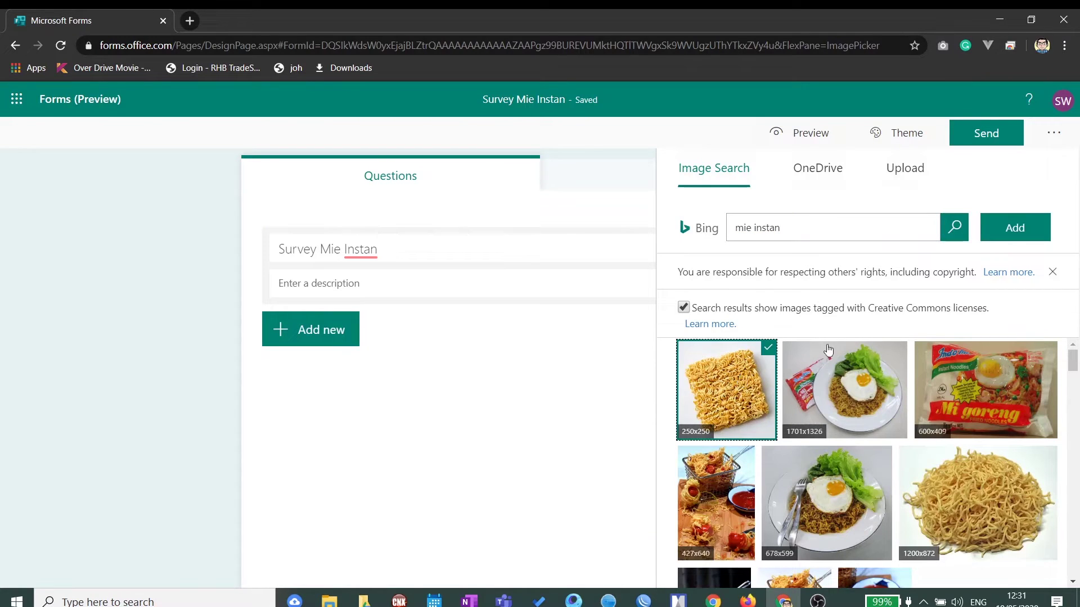
{"action": "left_click", "coordinate": [1012, 231]}
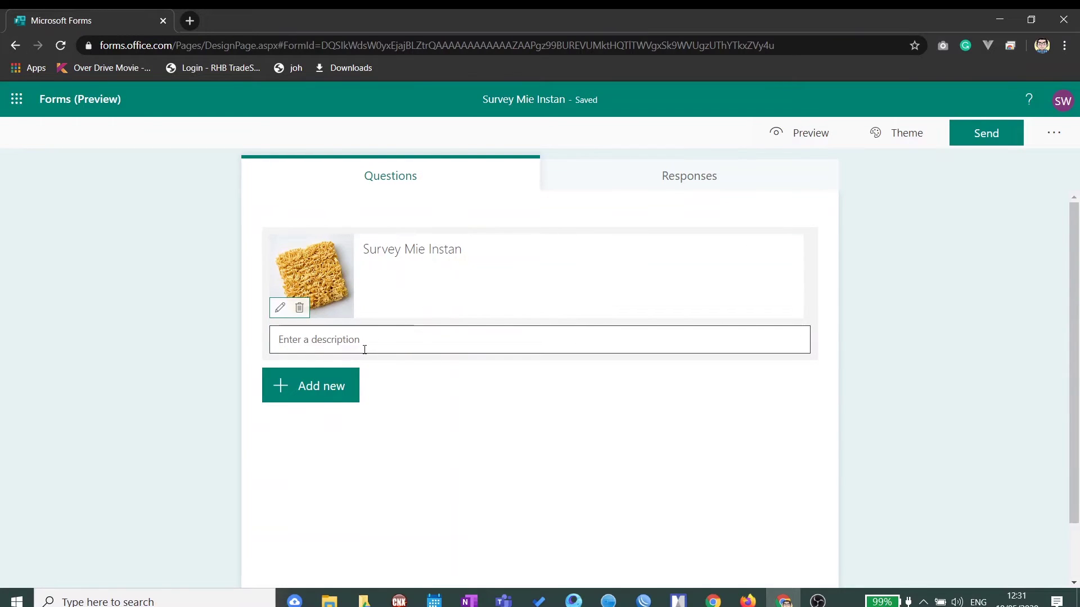
{"action": "left_click", "coordinate": [320, 383]}
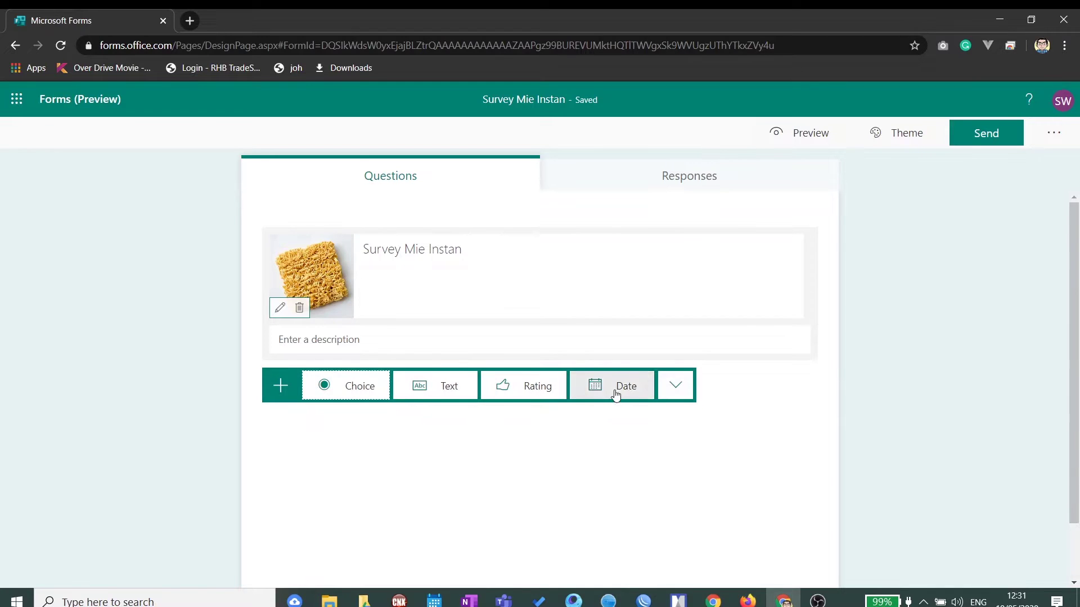
Step: Add a section below the header and title it 'Data Diri'
{"action": "left_click", "coordinate": [679, 388]}
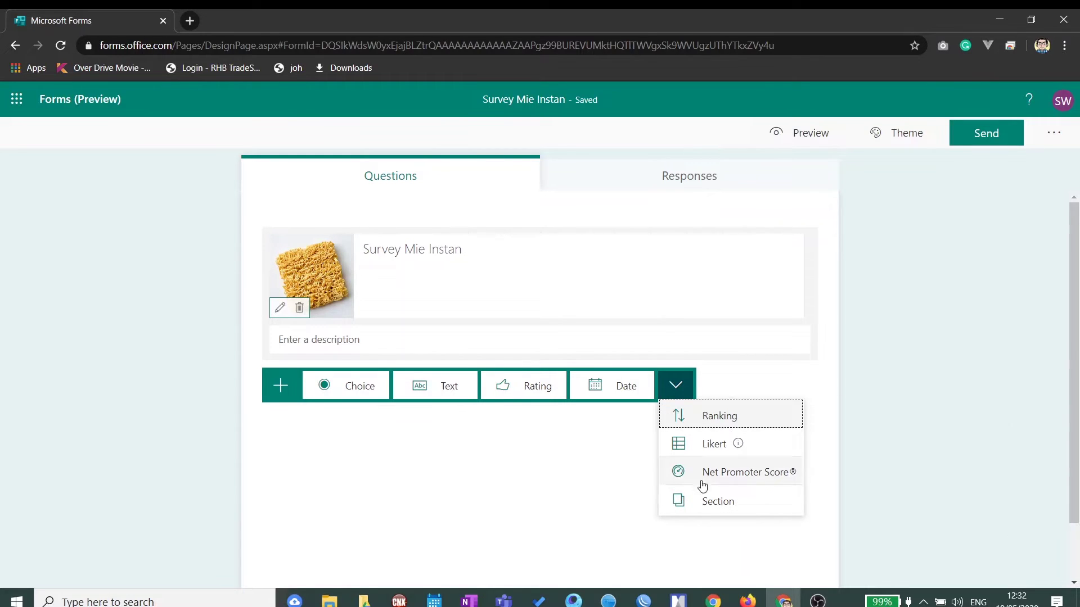
{"action": "left_click", "coordinate": [704, 501]}
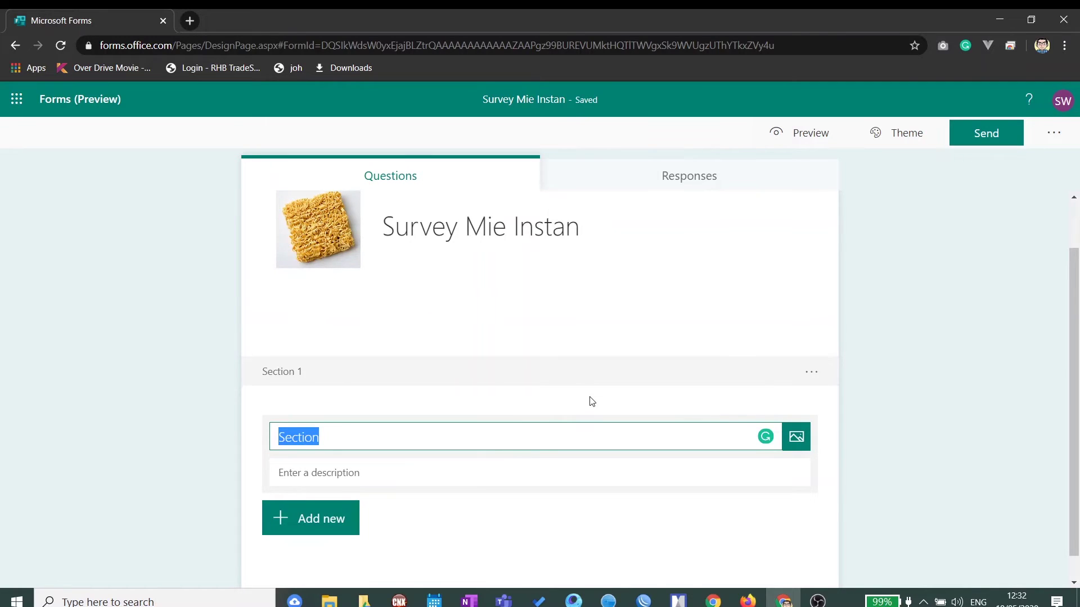
{"action": "scroll", "coordinate": [592, 401], "scroll_direction": "down", "scroll_amount": 1}
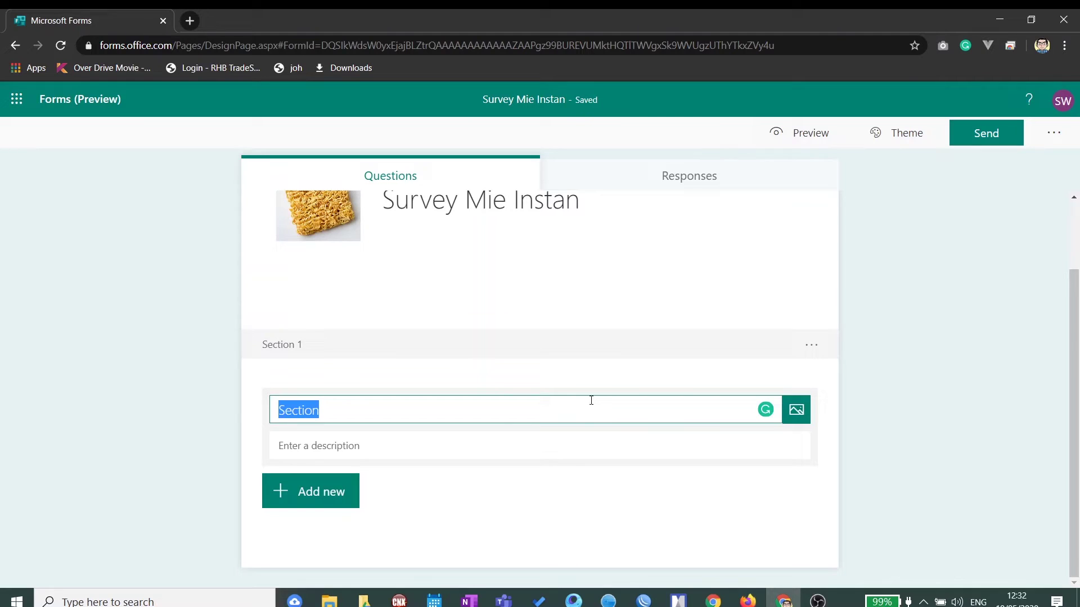
{"action": "type", "text": "Data Diri"}
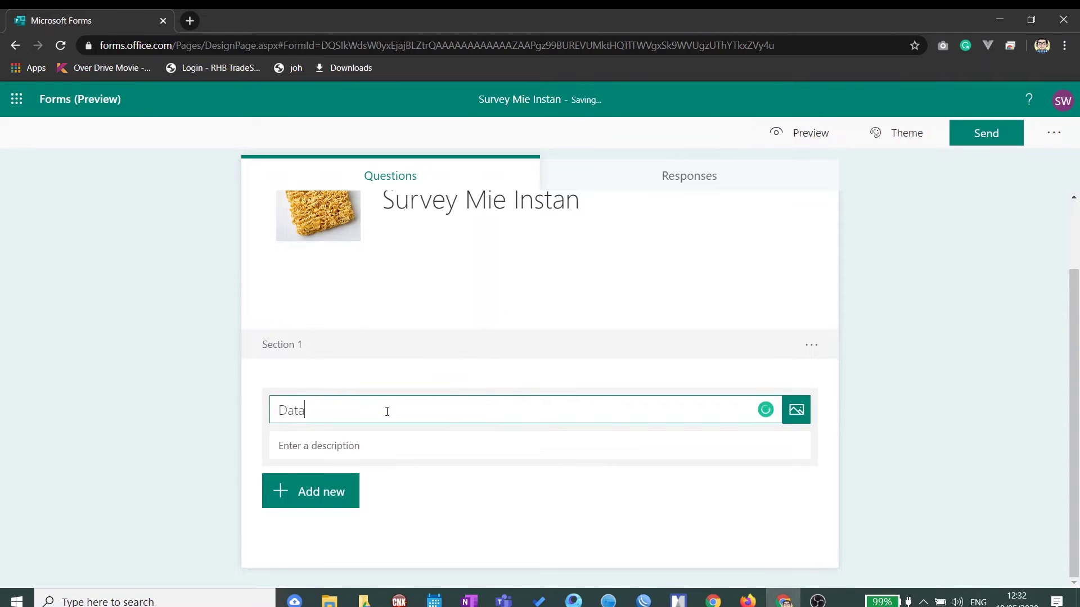
{"action": "left_click", "coordinate": [351, 498]}
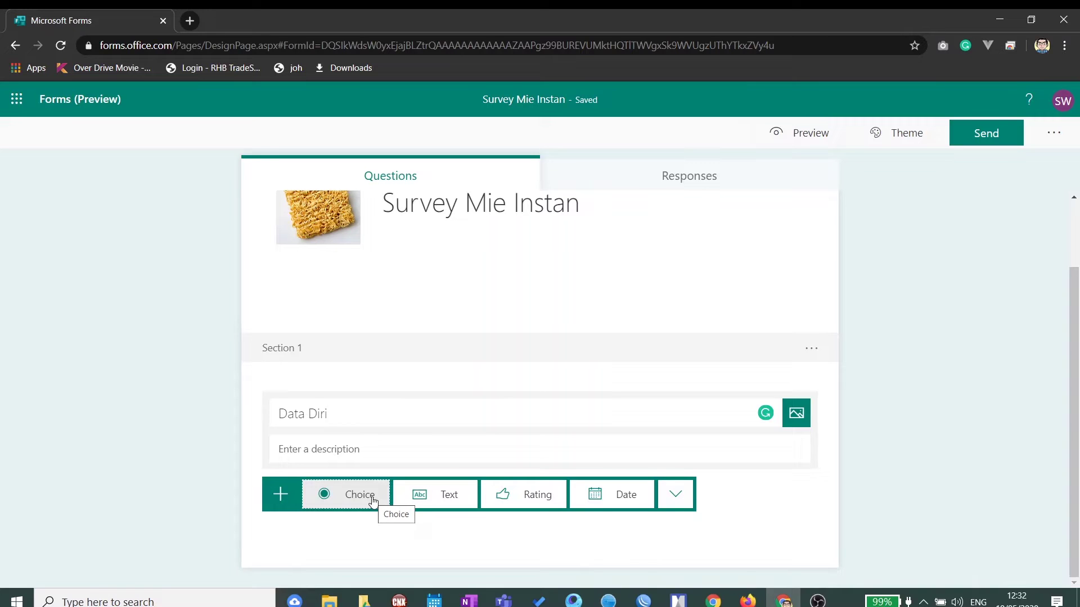
Step: Add a required text question 'Nama' to the Data Diri section
{"action": "left_click", "coordinate": [423, 500]}
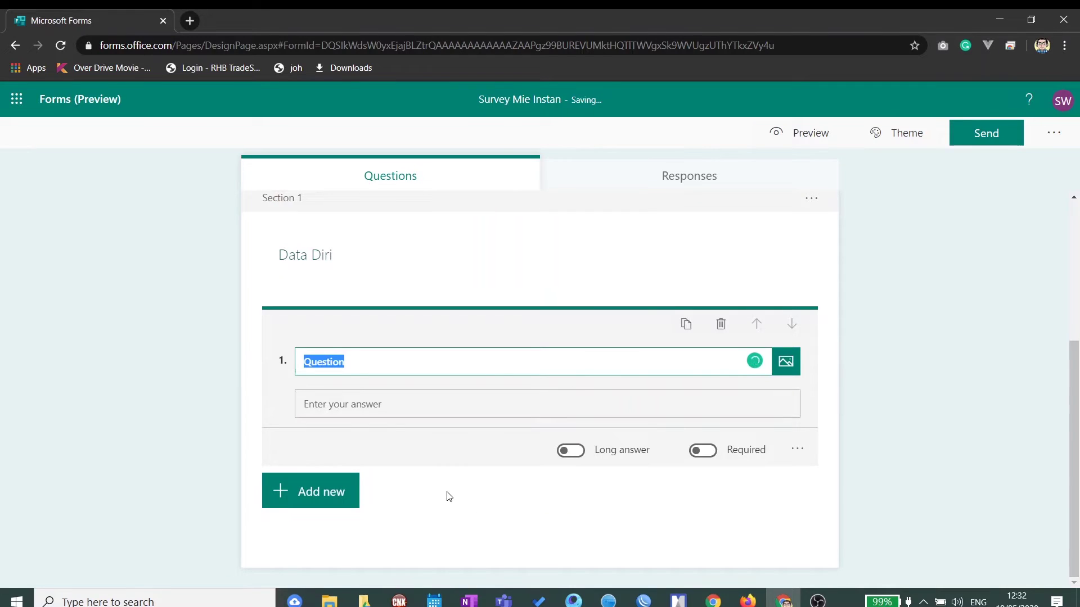
{"action": "type", "text": "Nama"}
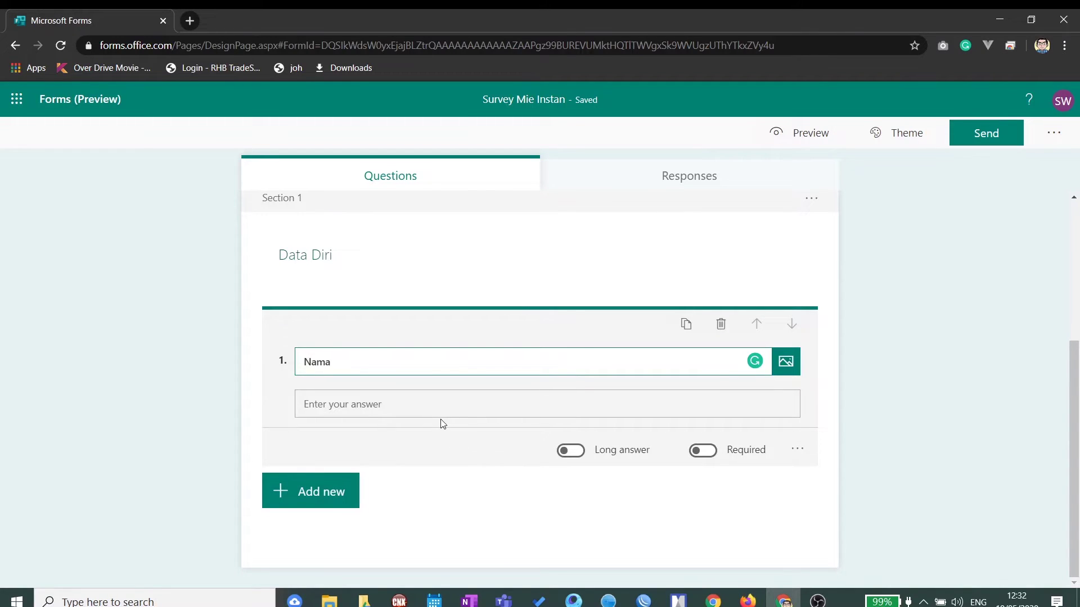
{"action": "left_click", "coordinate": [697, 454]}
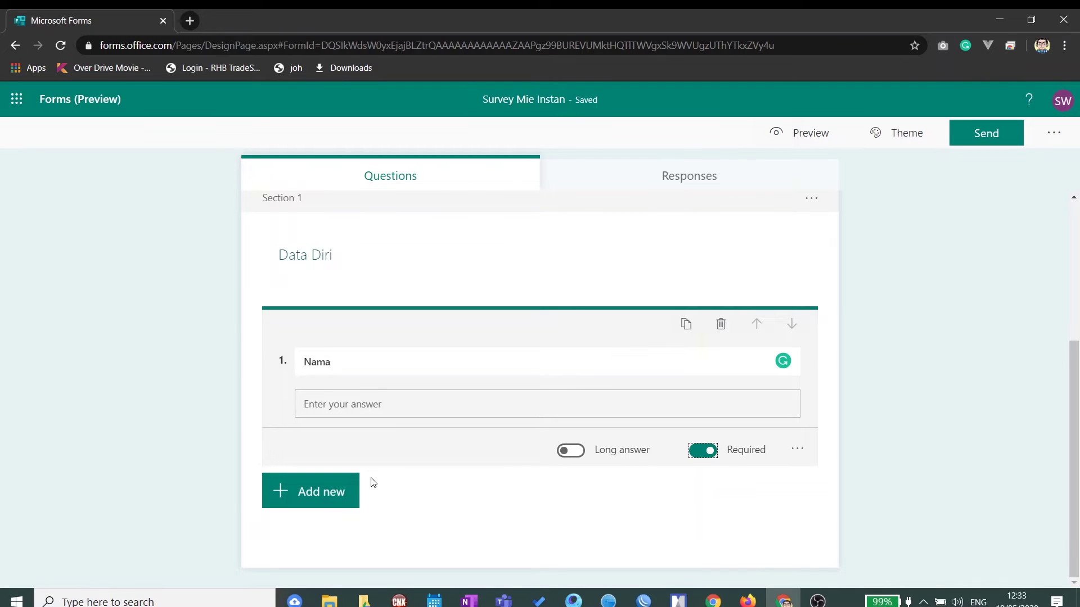
{"action": "left_click", "coordinate": [322, 493]}
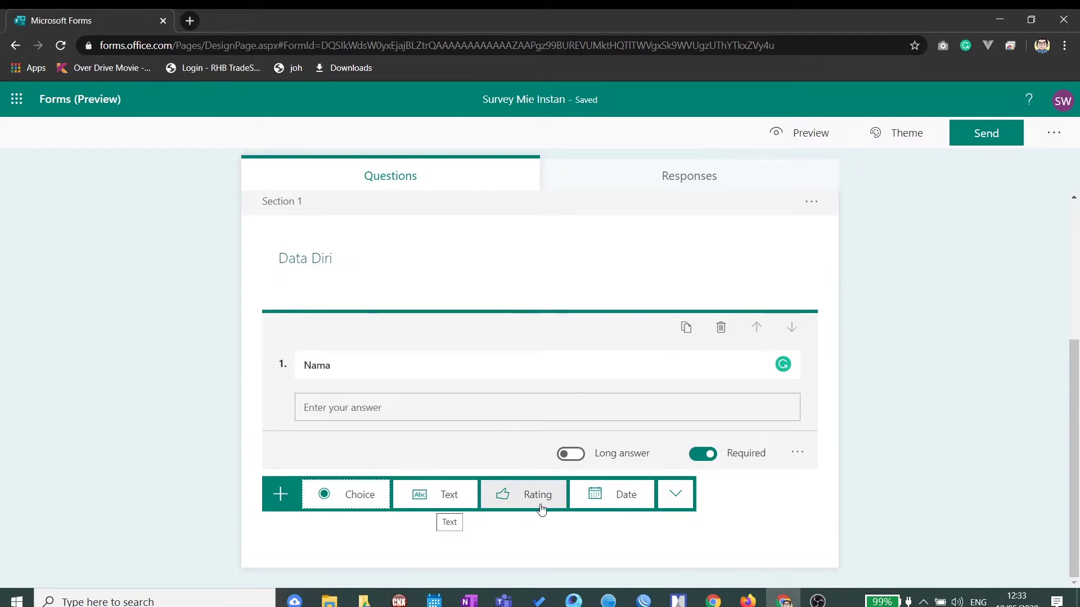
Step: Add a date question titled 'Tanggal Lahir' after the Nama question
{"action": "left_click", "coordinate": [607, 502]}
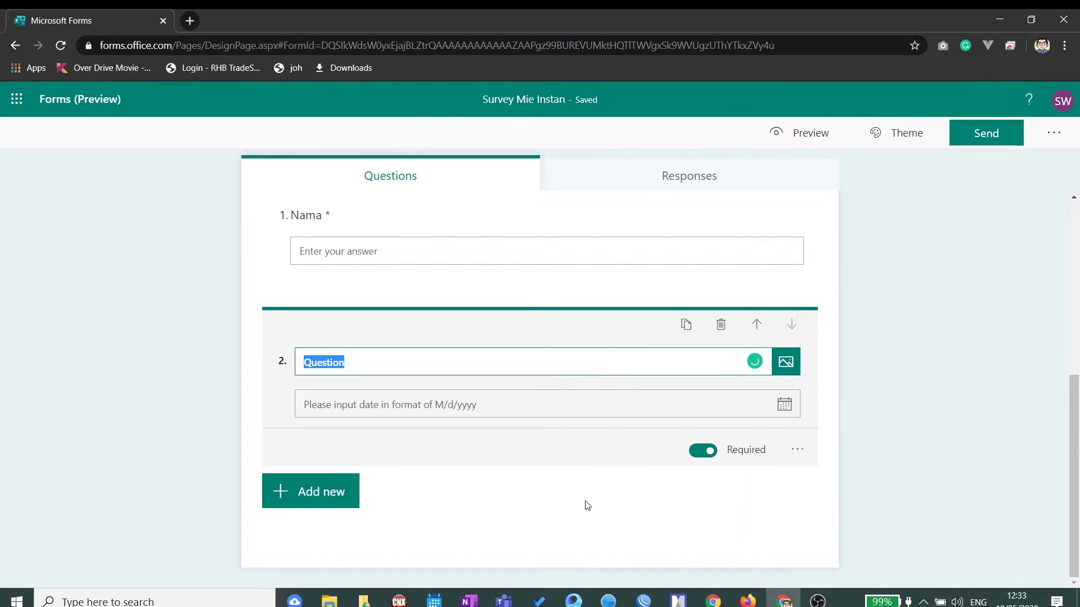
{"action": "type", "text": "Tanggal Lahir"}
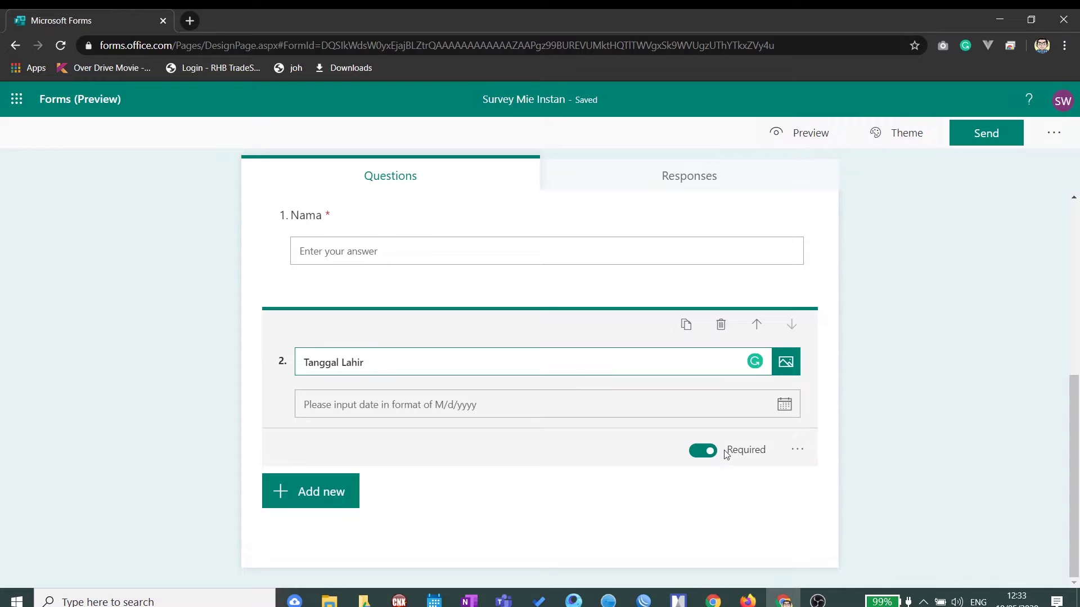
{"action": "left_click", "coordinate": [338, 495]}
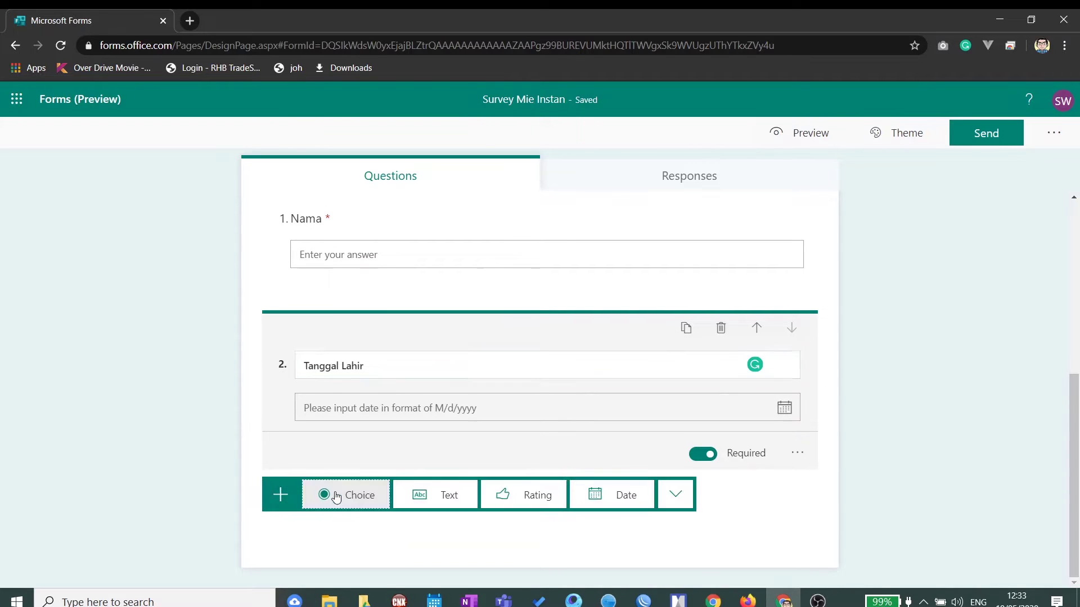
{"action": "left_click", "coordinate": [676, 495]}
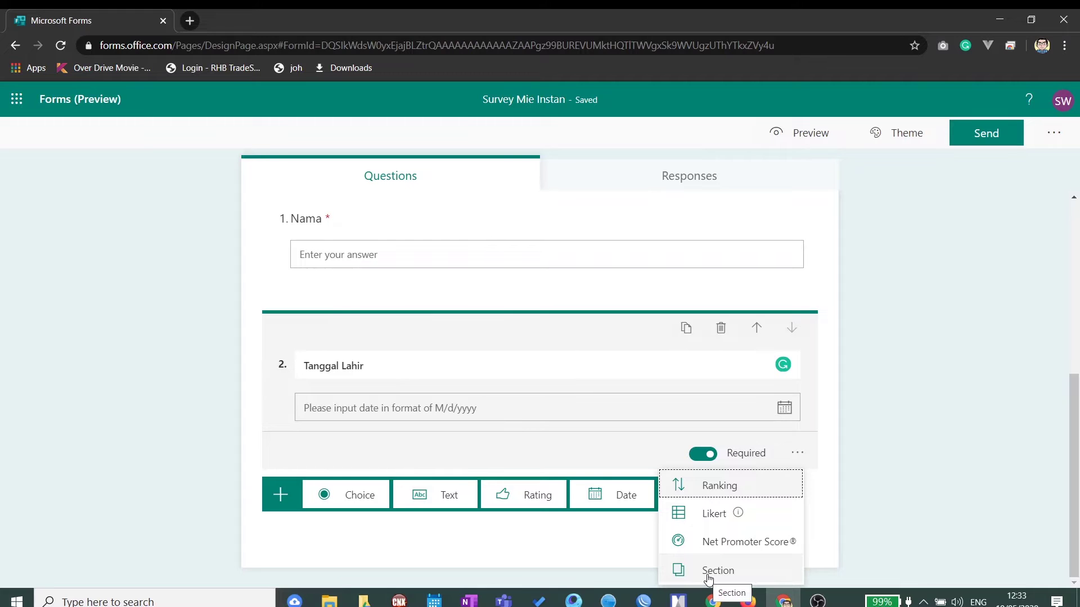
Step: Add Section 2 titled 'Daftar Pertanyaan Survey' after the Tanggal Lahir question
{"action": "left_click", "coordinate": [708, 580]}
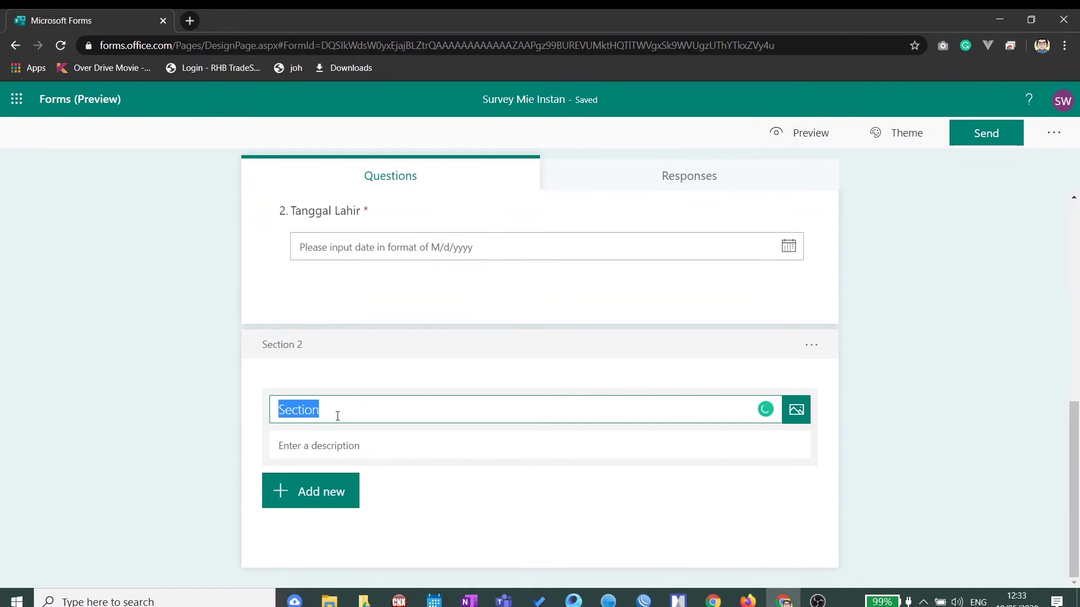
{"action": "type", "text": "Daftar Pertanyaan Survey"}
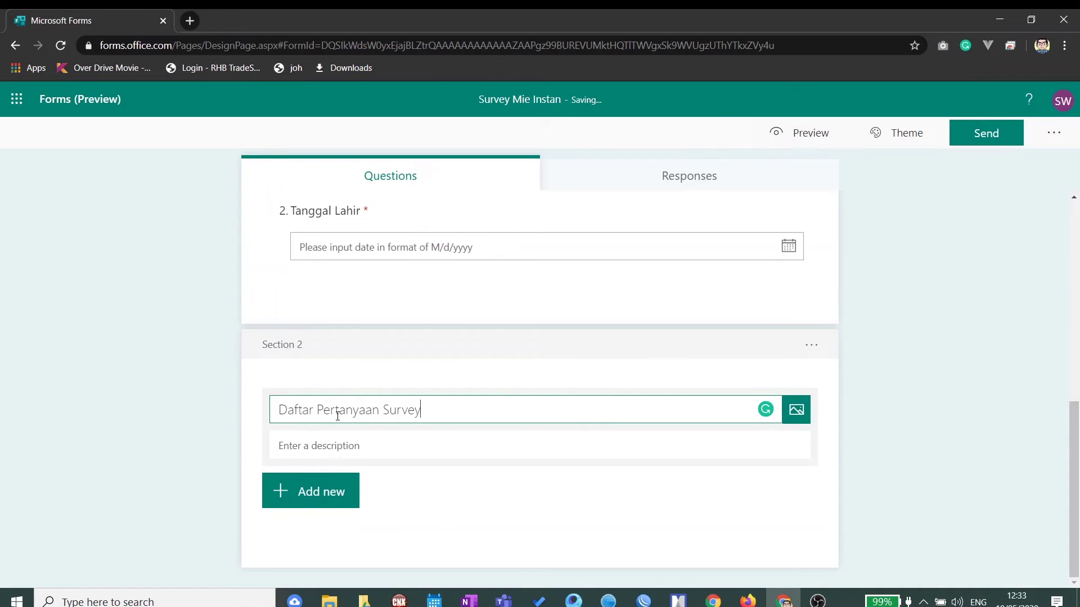
{"action": "left_click", "coordinate": [328, 495]}
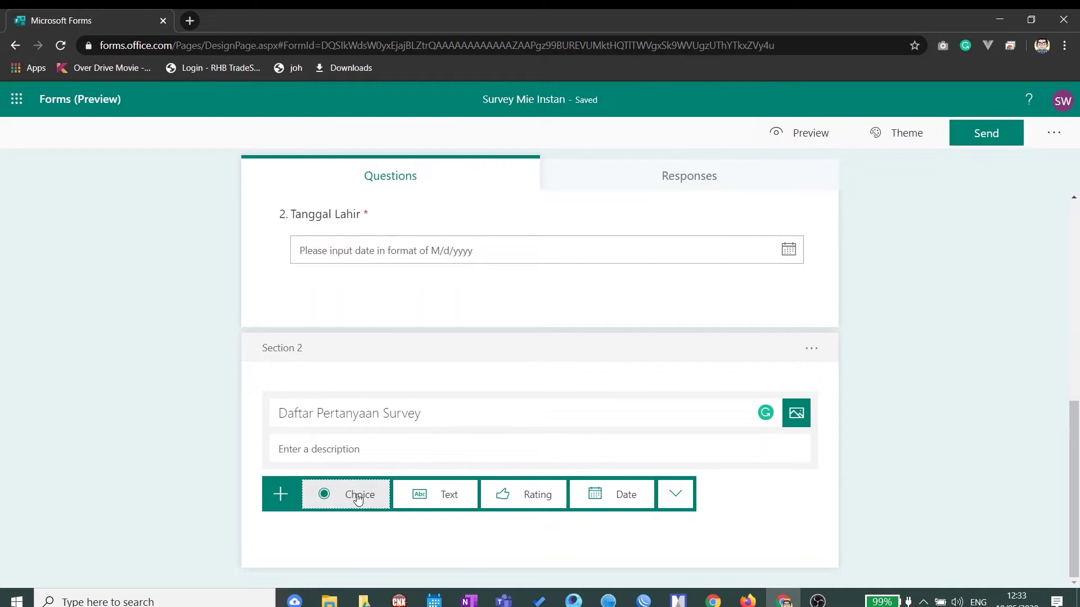
Step: Add a choice question and reword its title to 'Apakah rasa mie instan yang menjadi Favorit Anda'
{"action": "left_click", "coordinate": [358, 498]}
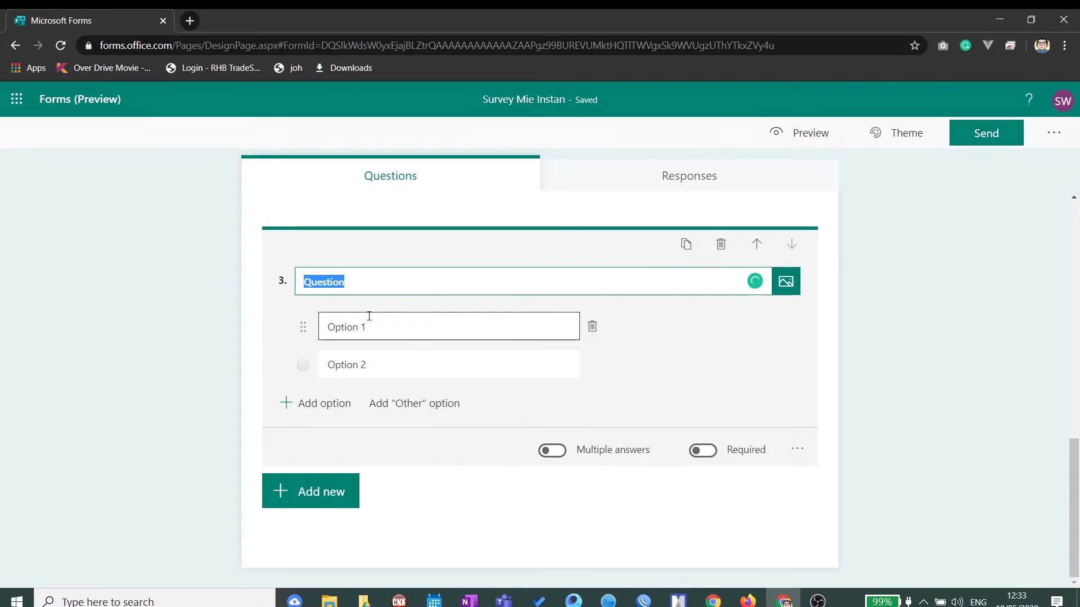
{"action": "type", "text": "Mie Instan"}
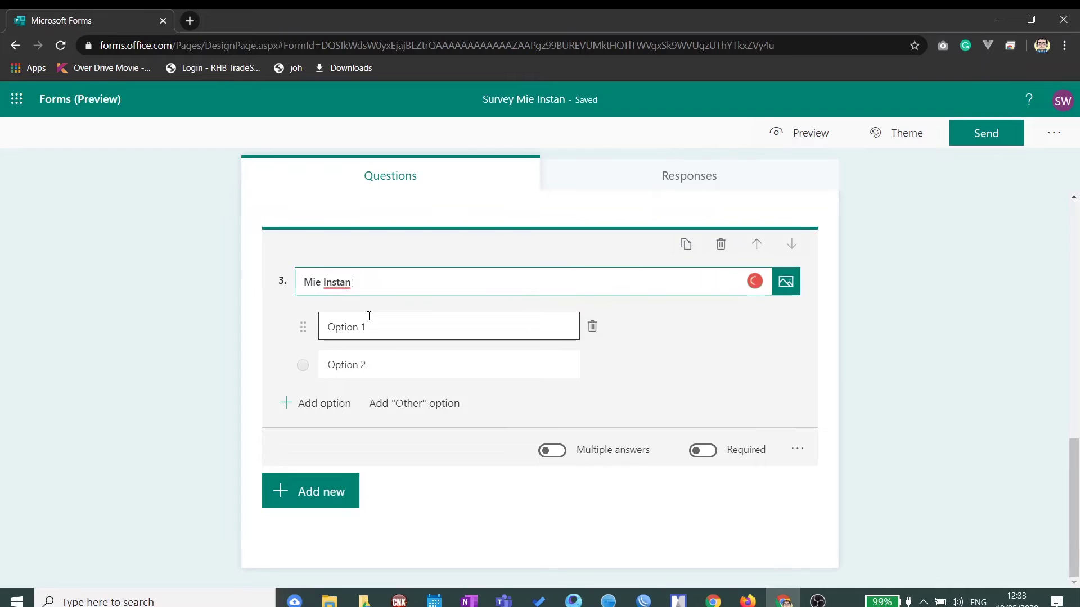
{"action": "type", "text": " Rasa F"}
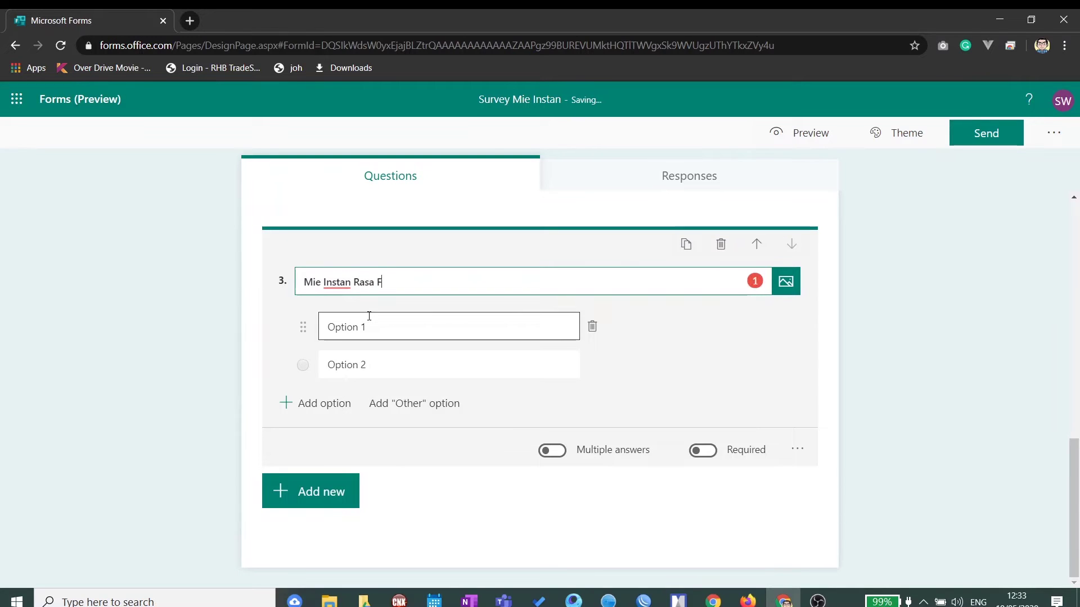
{"action": "type", "text": "avorit Anda"}
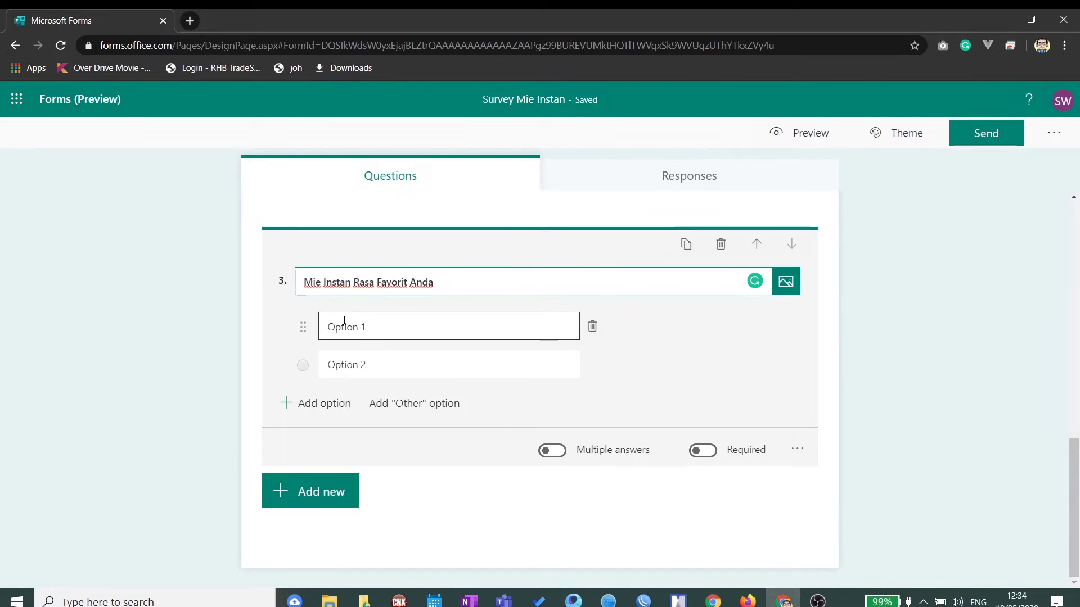
{"action": "left_click_drag", "start_coordinate": [359, 282], "coordinate": [374, 282]}
{"action": "key", "text": "shift+Home"}
{"action": "type", "text": "Apakah ra"}
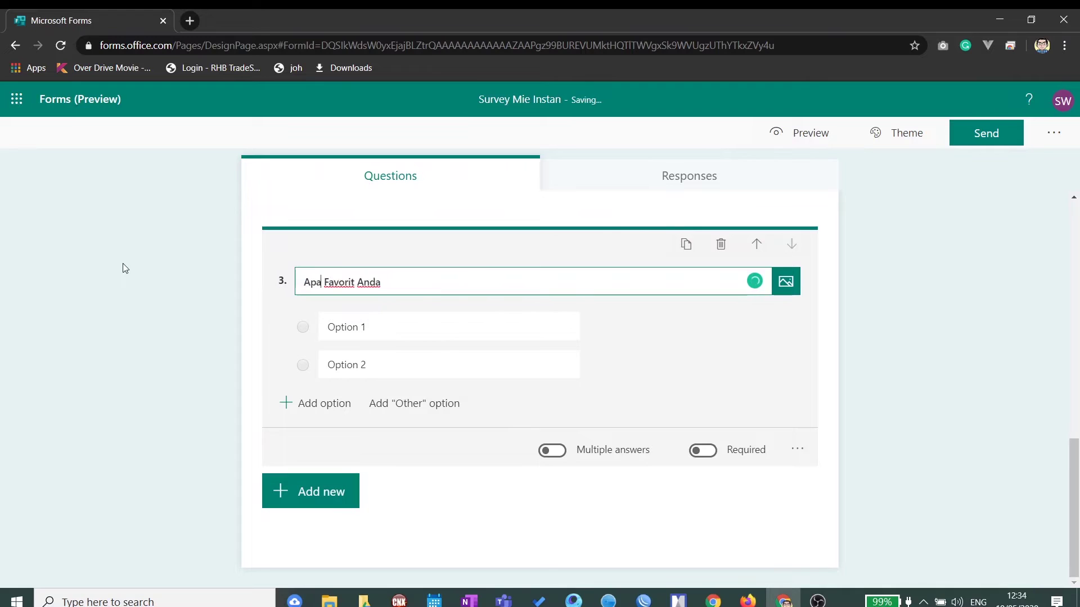
{"action": "key", "text": "BackSpace"}
{"action": "key", "text": "BackSpace"}
{"action": "type", "text": "Rasa Mie"}
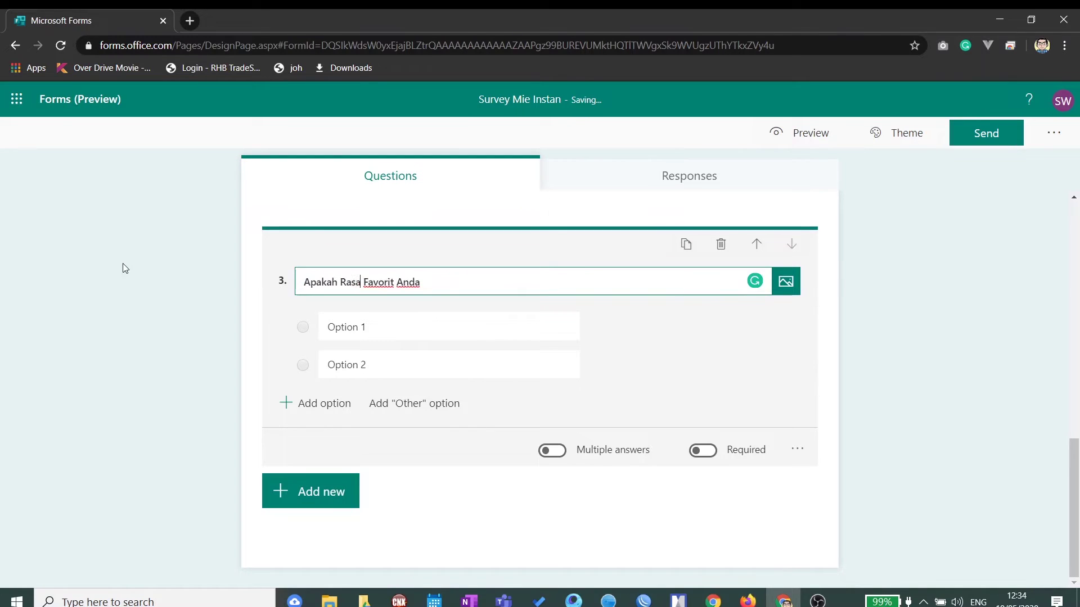
{"action": "type", "text": " INstan"}
{"action": "key", "text": "BackSpace"}
{"action": "key", "text": "BackSpace"}
{"action": "key", "text": "BackSpace"}
{"action": "key", "text": "BackSpace"}
{"action": "key", "text": "BackSpace"}
{"action": "type", "text": "nstan yang"}
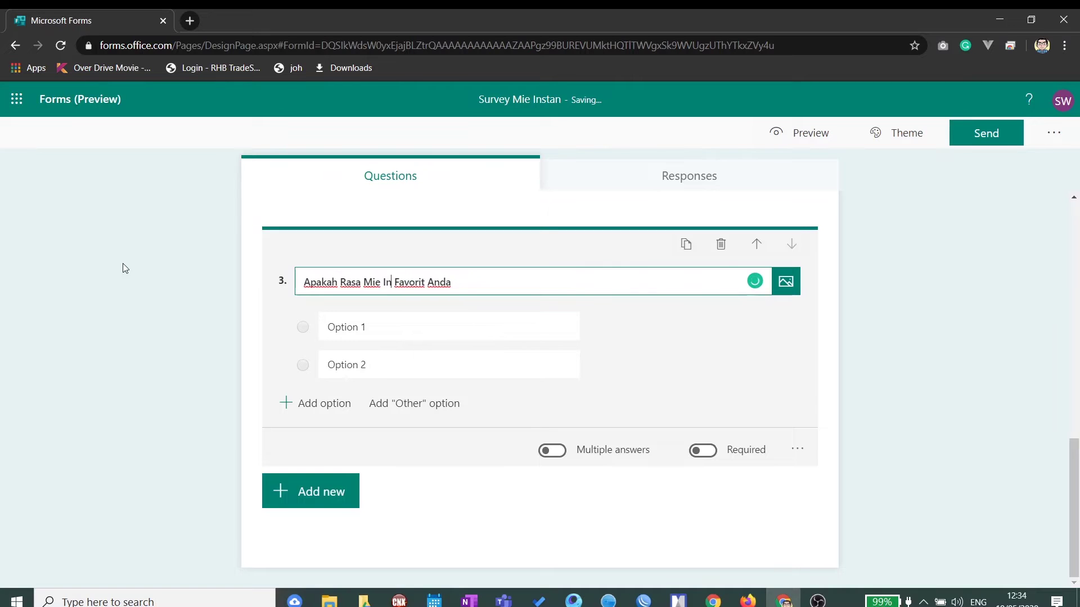
{"action": "type", "text": " menjadi"}
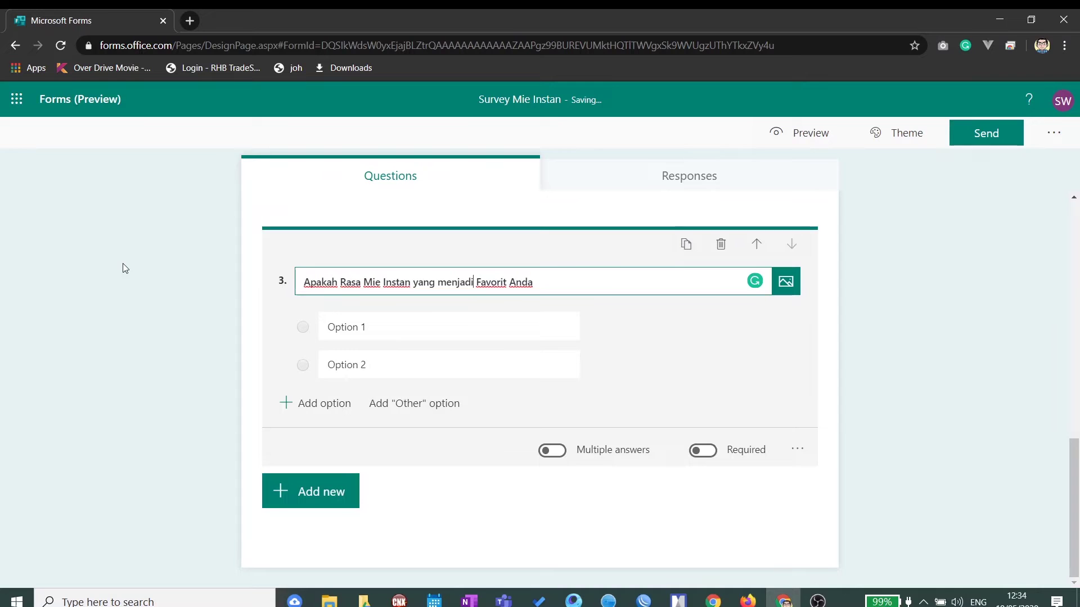
Step: Lowercase Favorit, Anda, Rasa, Mie and Instan in the title and end it with '?'
{"action": "key", "text": "Left"}
{"action": "key", "text": "Left"}
{"action": "key", "text": "Left"}
{"action": "key", "text": "Right"}
{"action": "key", "text": "Right"}
{"action": "key", "text": "Right"}
{"action": "key", "text": "Right"}
{"action": "key", "text": "Right"}
{"action": "key", "text": "Right"}
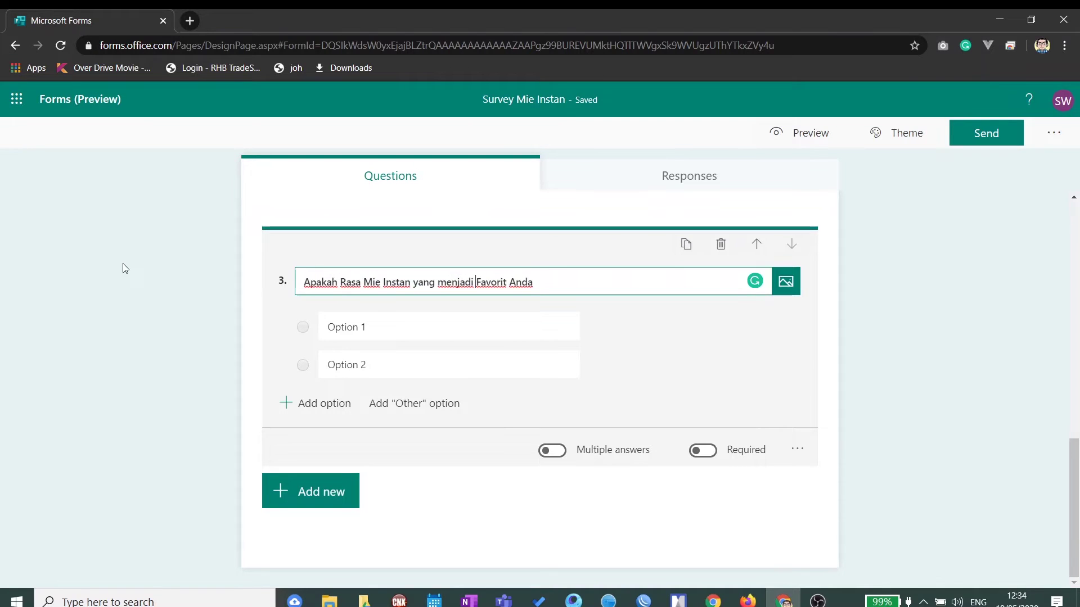
{"action": "key", "text": "BackSpace"}
{"action": "type", "text": "f"}
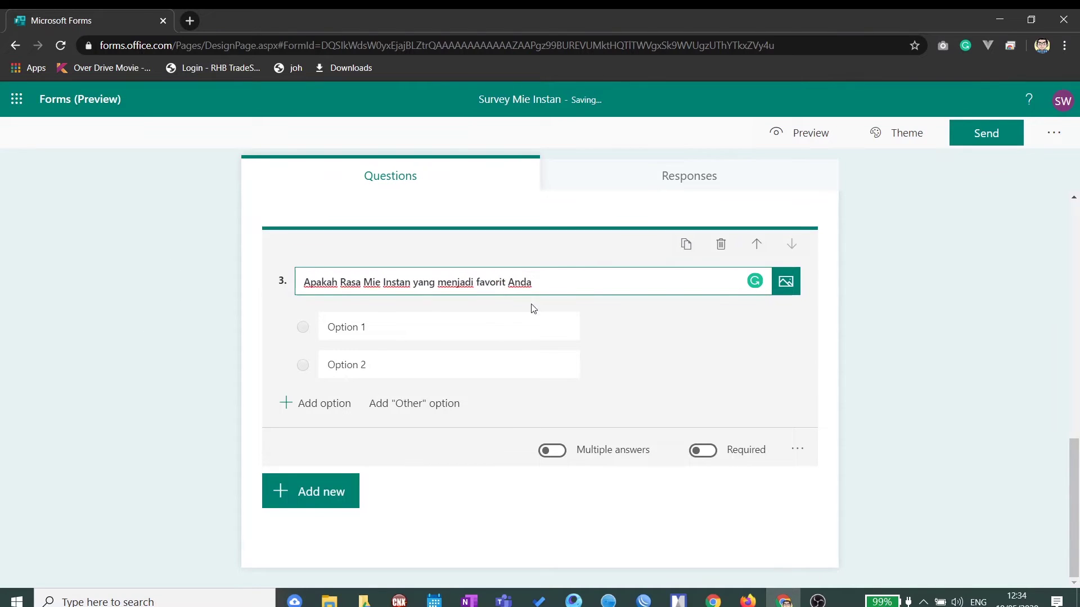
{"action": "left_click", "coordinate": [515, 284]}
{"action": "key", "text": "BackSpace"}
{"action": "type", "text": "a"}
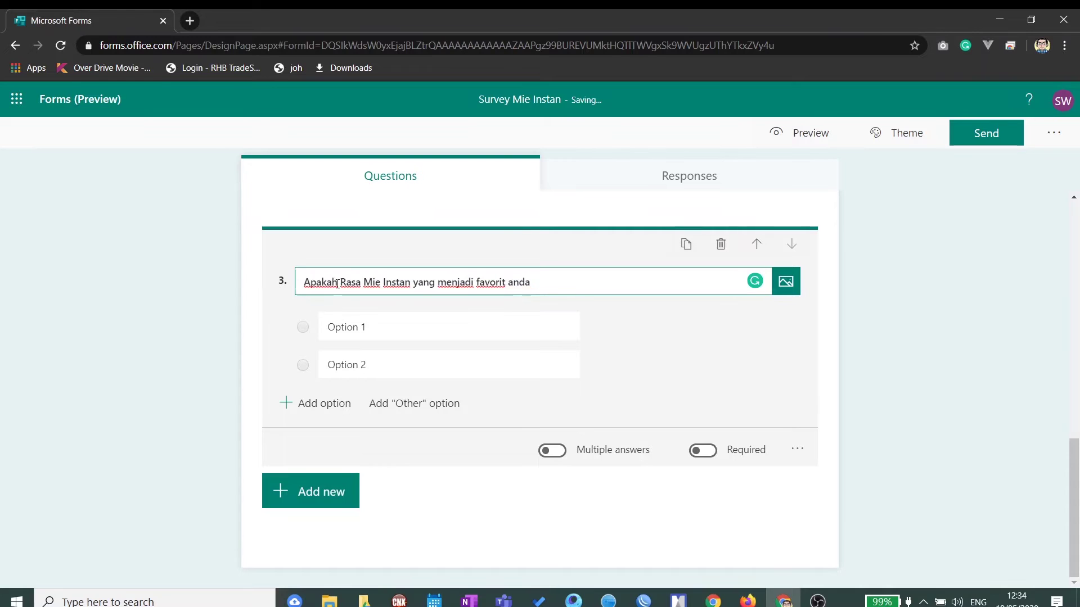
{"action": "left_click", "coordinate": [343, 282]}
{"action": "key", "text": "BackSpace"}
{"action": "type", "text": "r"}
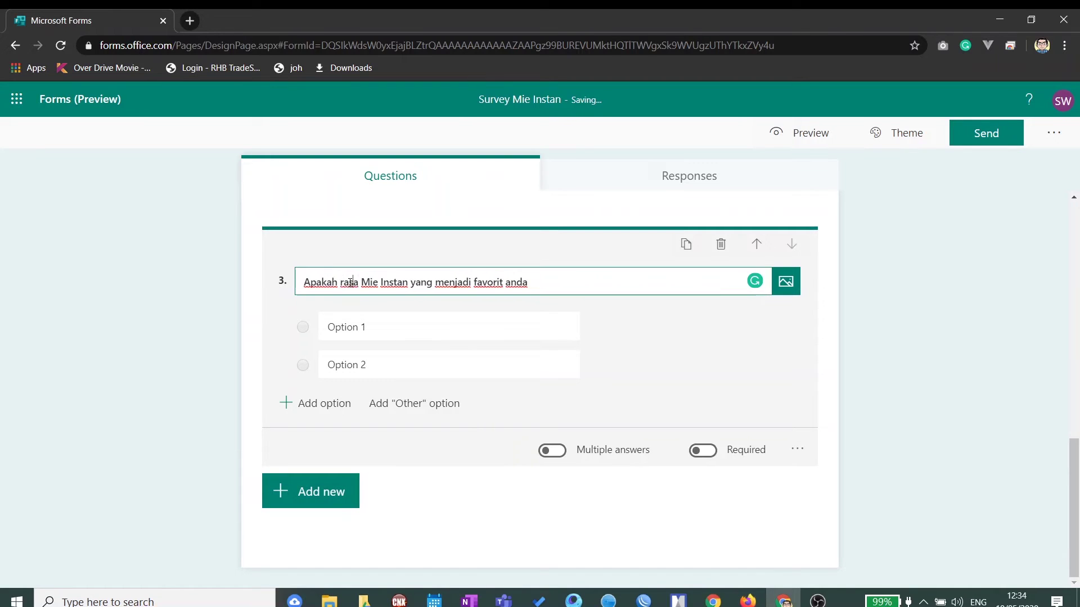
{"action": "key", "text": "BackSpace"}
{"action": "type", "text": "m"}
{"action": "key", "text": "Right"}
{"action": "key", "text": "Right"}
{"action": "key", "text": "Right"}
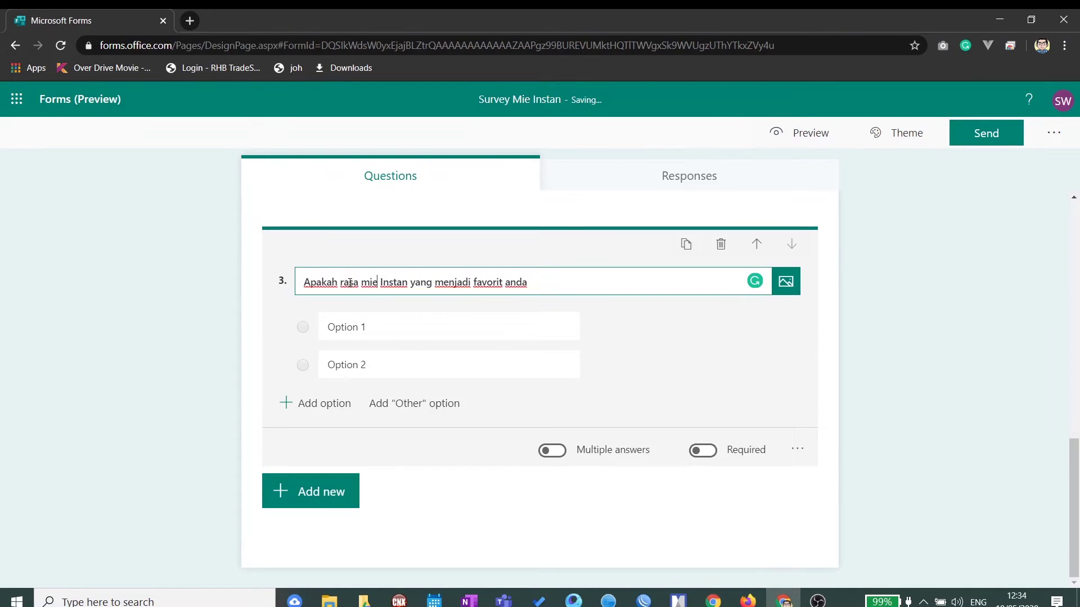
{"action": "key", "text": "Delete"}
{"action": "type", "text": "i"}
{"action": "left_click", "coordinate": [540, 284]}
{"action": "type", "text": "?"}
{"action": "left_click", "coordinate": [434, 323]}
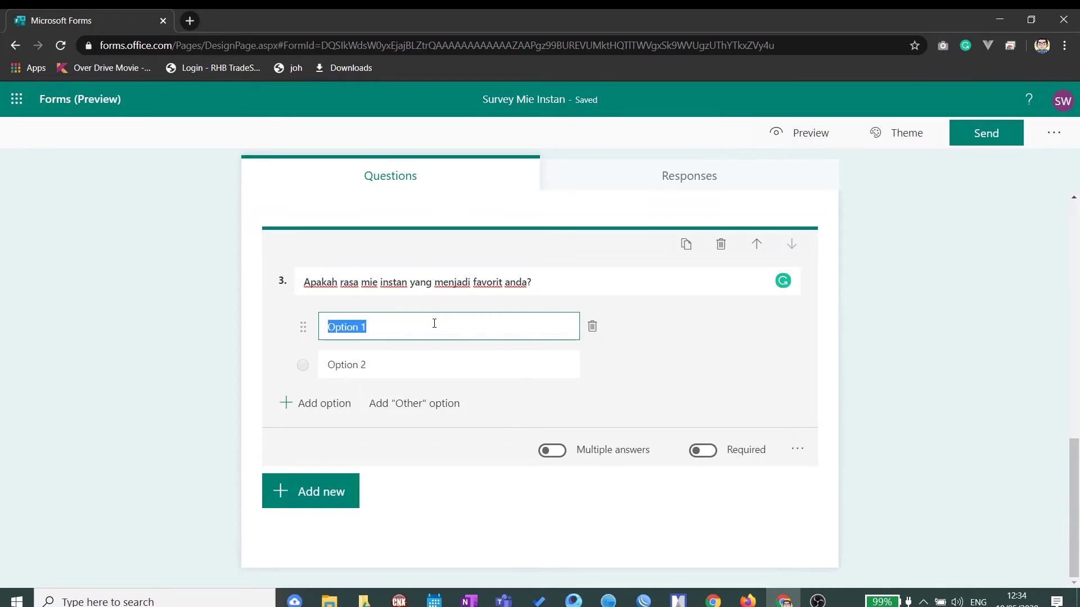
Step: Enter the options Ayam Bawang, Bebek Panggang, Ayam Rendang and Baso Sapi
{"action": "type", "text": "M"}
{"action": "type", "text": "yam Bawang"}
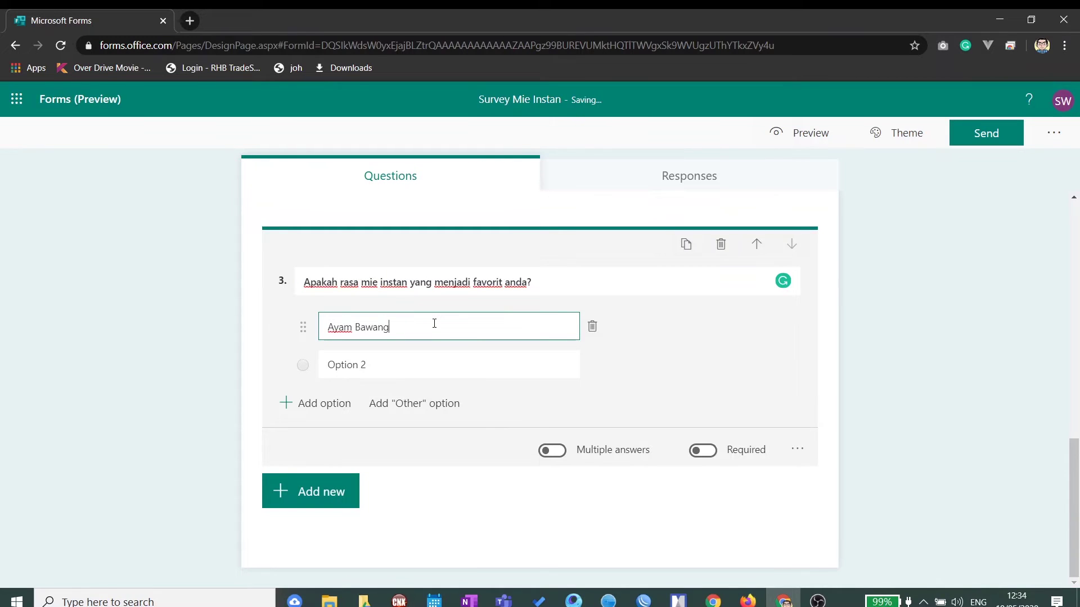
{"action": "left_click", "coordinate": [415, 361]}
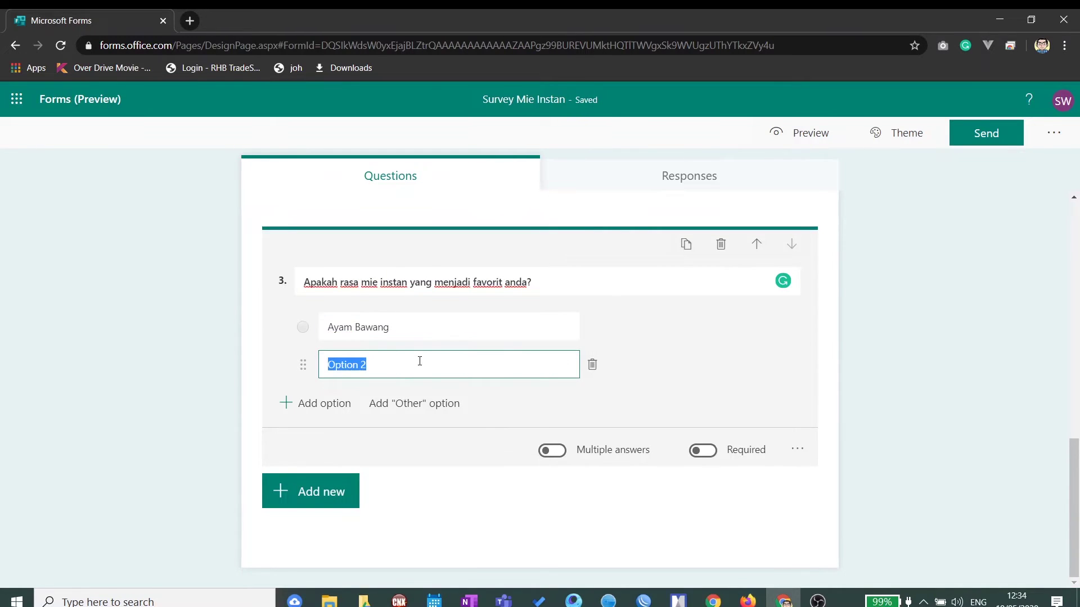
{"action": "type", "text": "Bebek Panggang"}
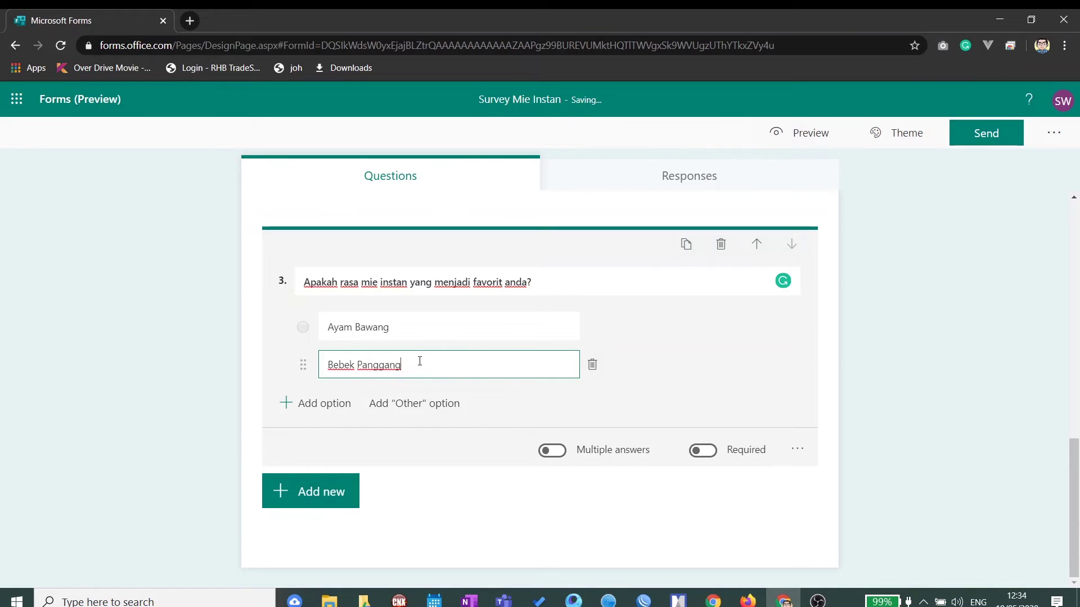
{"action": "key", "text": "Return"}
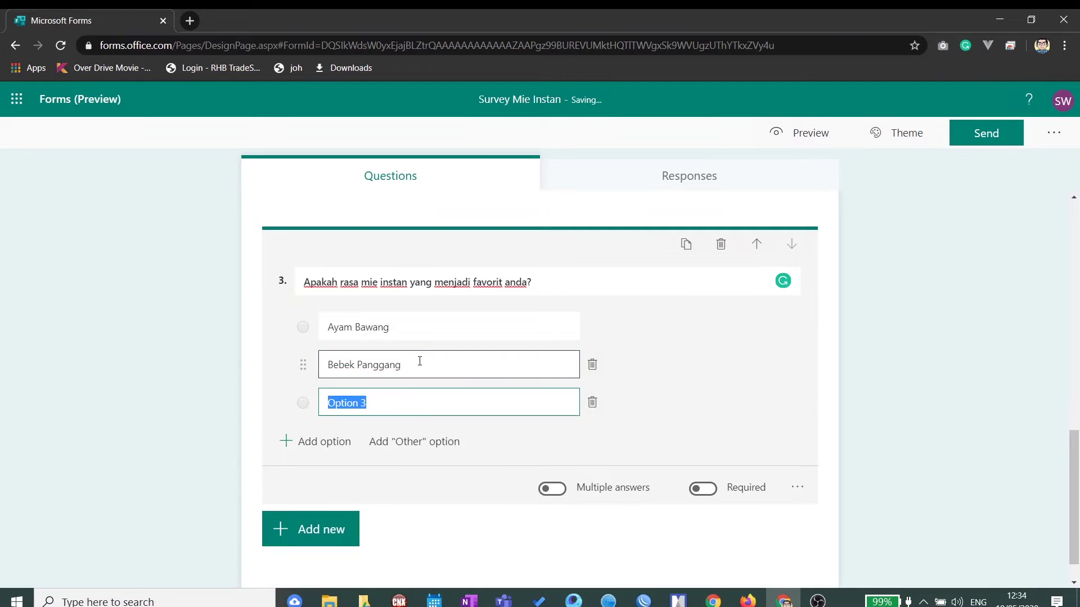
{"action": "type", "text": "B"}
{"action": "key", "text": "BackSpace"}
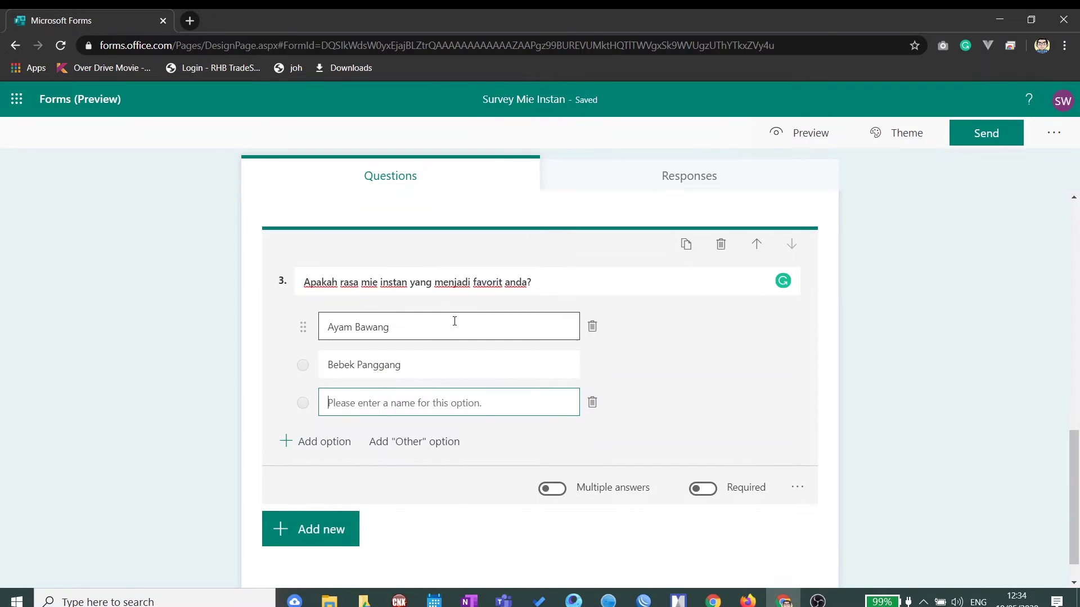
{"action": "type", "text": "Ayamg"}
{"action": "key", "text": "BackSpace"}
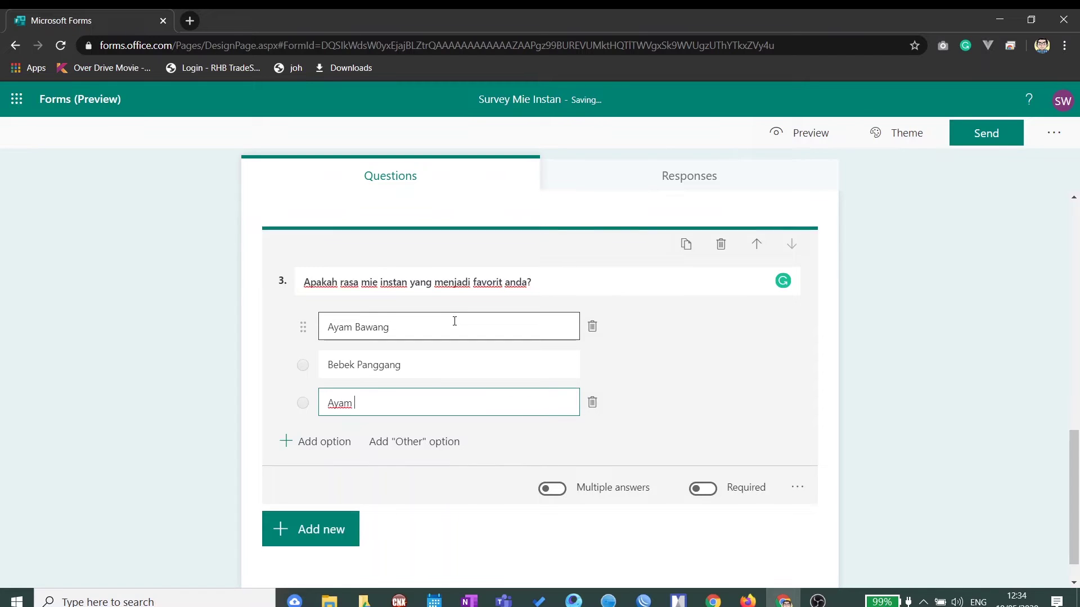
{"action": "type", "text": "Rendang"}
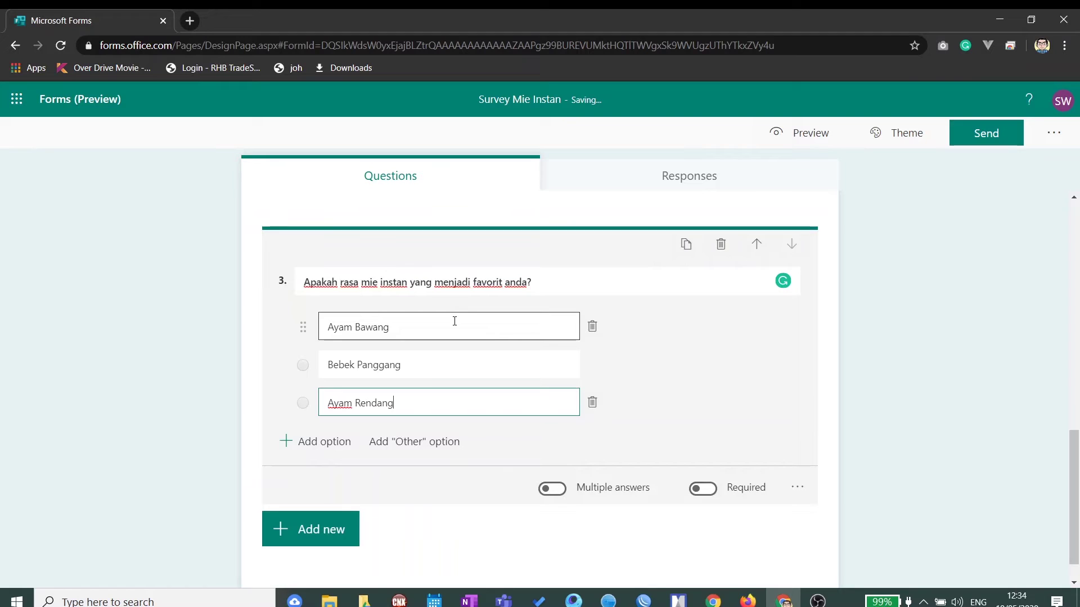
{"action": "key", "text": "Return"}
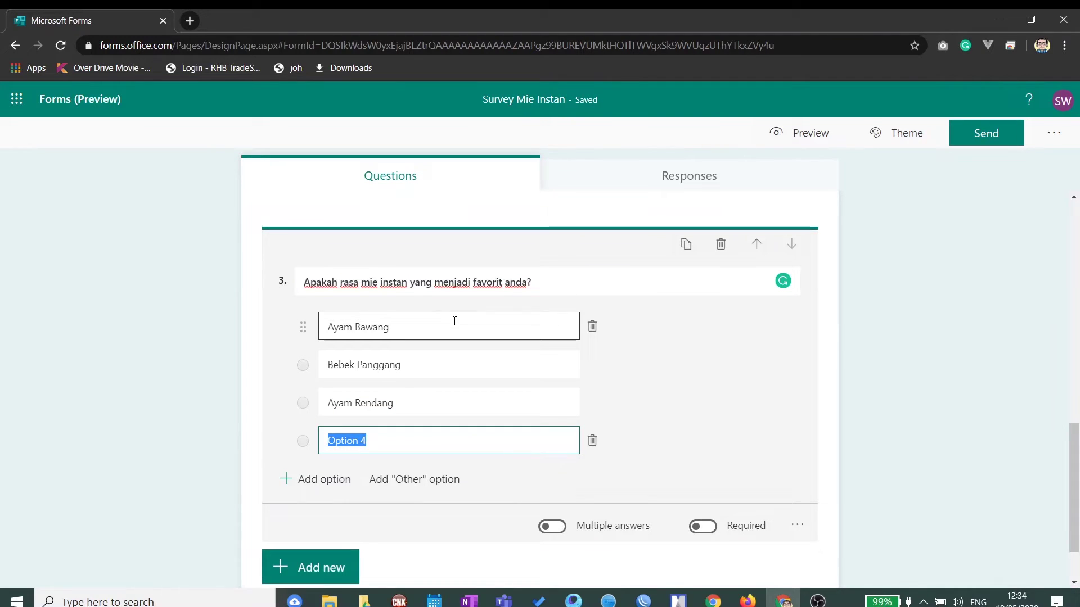
{"action": "type", "text": "Baso Sapi"}
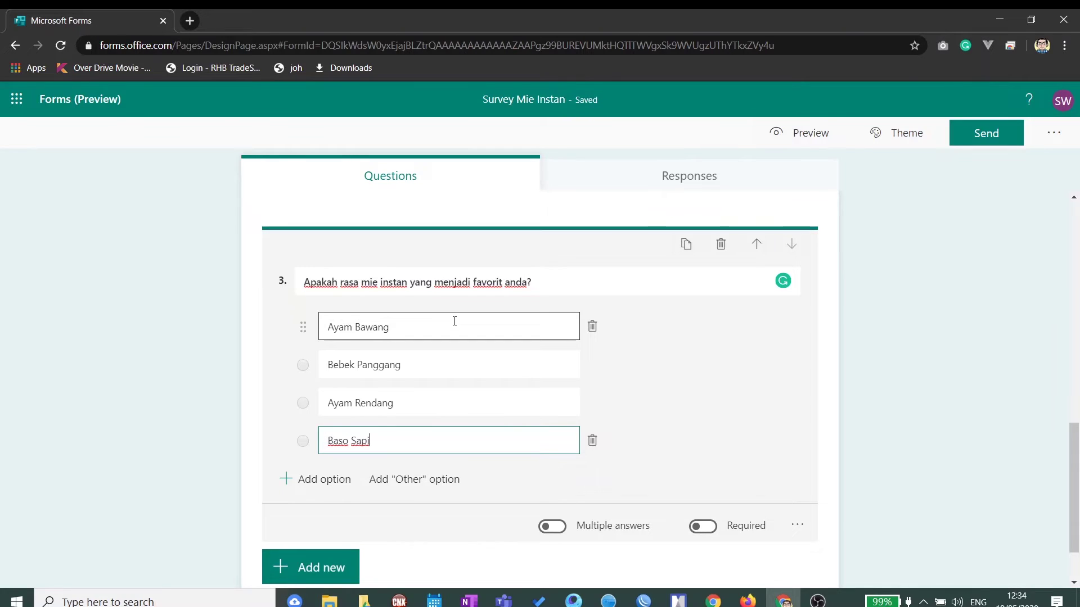
{"action": "key", "text": "Return"}
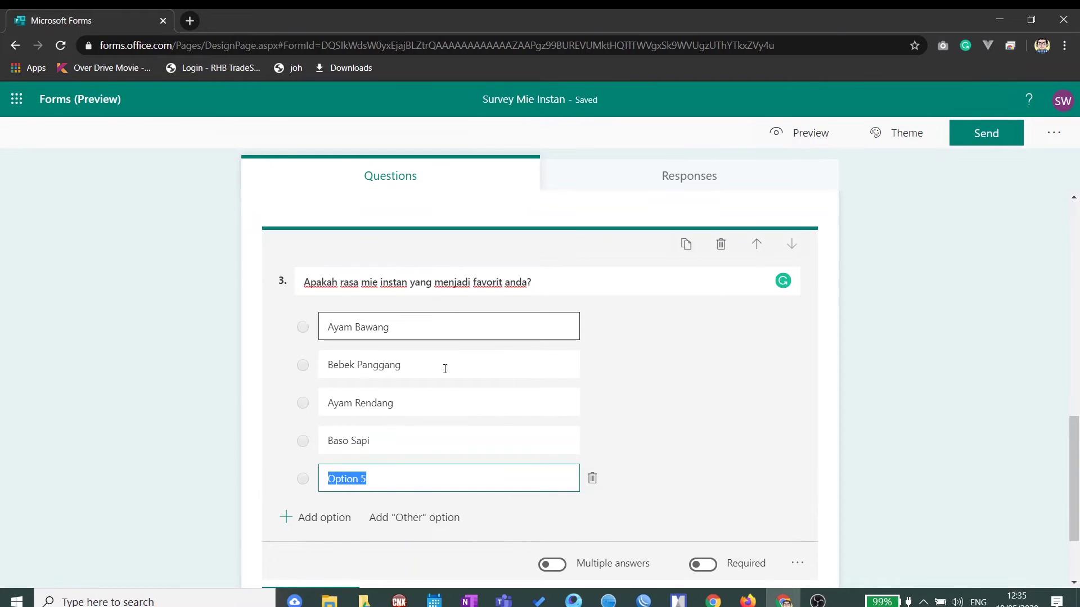
Step: Fill in the fifth option as Kaldu Ayam
{"action": "scroll", "coordinate": [427, 441], "scroll_direction": "down", "scroll_amount": 2}
{"action": "scroll", "coordinate": [409, 423], "scroll_direction": "up", "scroll_amount": 1}
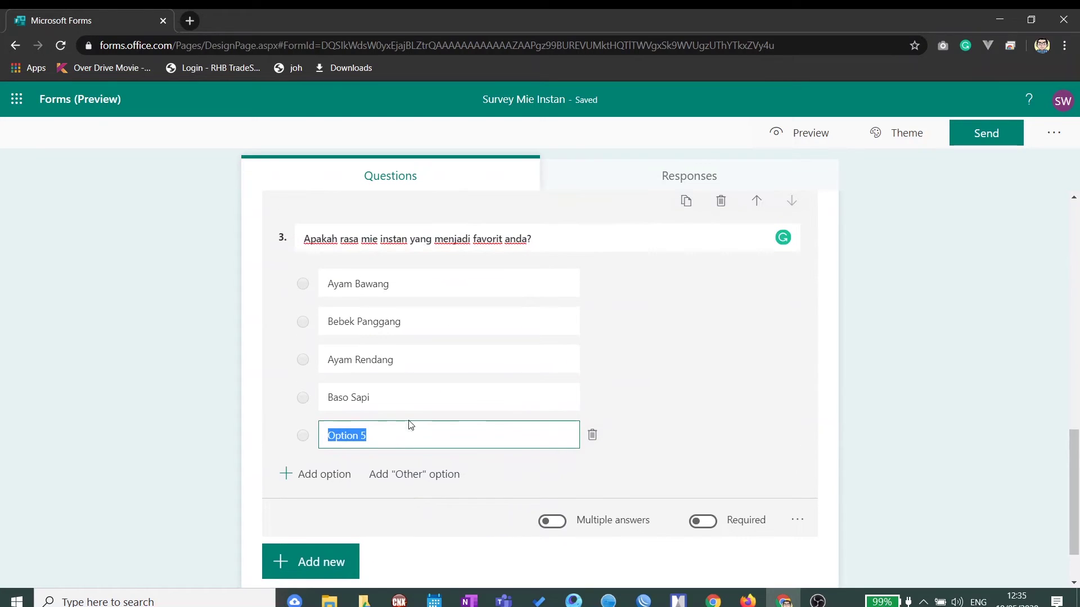
{"action": "type", "text": "KO"}
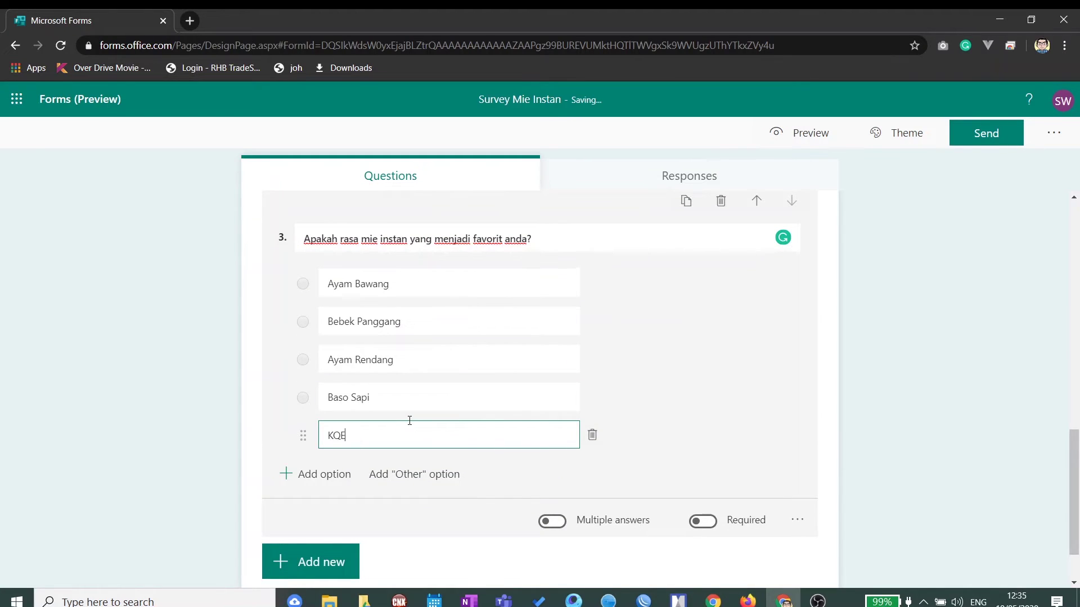
{"action": "key", "text": "BackSpace"}
{"action": "key", "text": "Tab"}
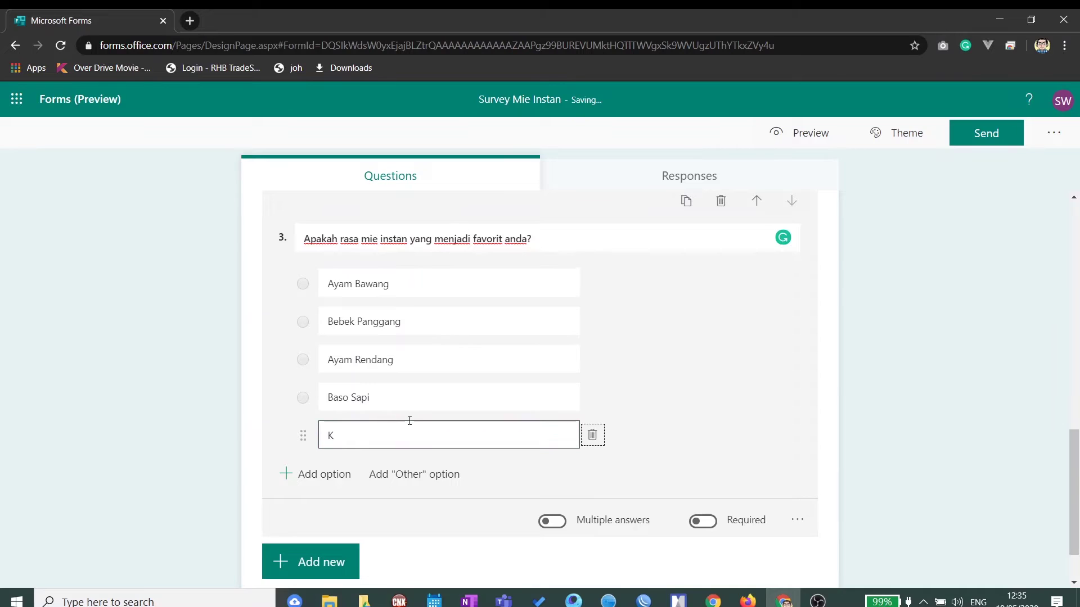
{"action": "left_click", "coordinate": [410, 430]}
{"action": "type", "text": "a"}
{"action": "key", "text": "BackSpace"}
{"action": "type", "text": "Kaldu Ayam"}
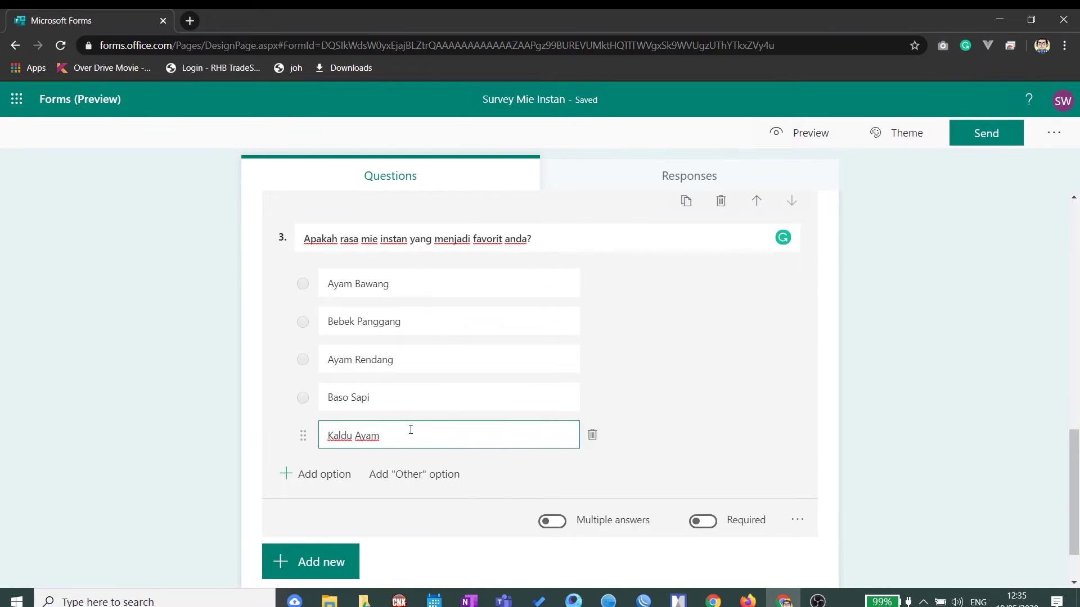
Step: Turn Multiple answers on and back off, then make question 3 required
{"action": "scroll", "coordinate": [411, 430], "scroll_direction": "down", "scroll_amount": 1}
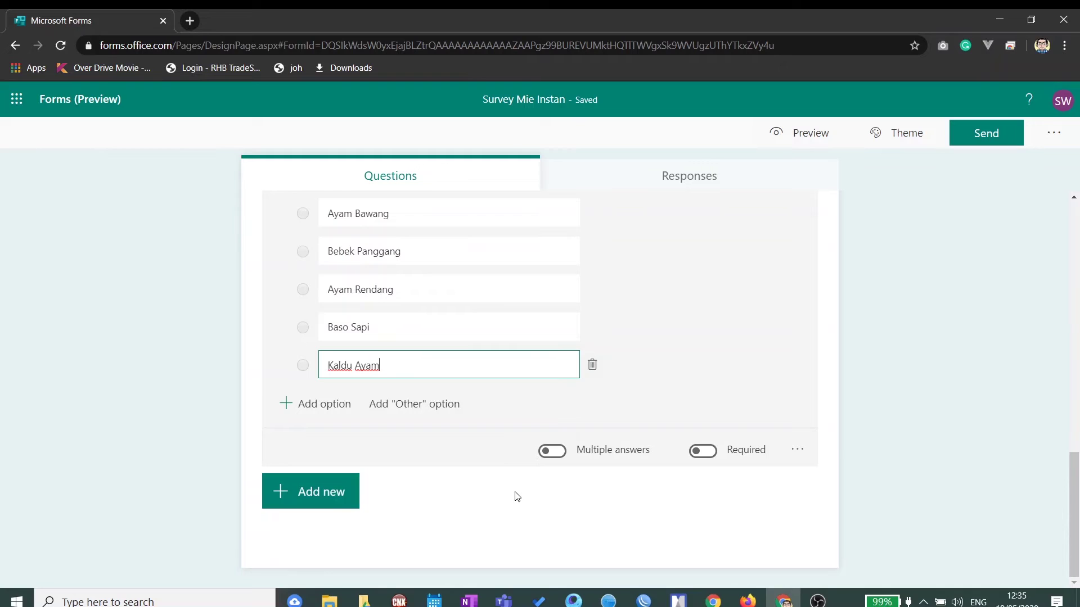
{"action": "left_click", "coordinate": [556, 452]}
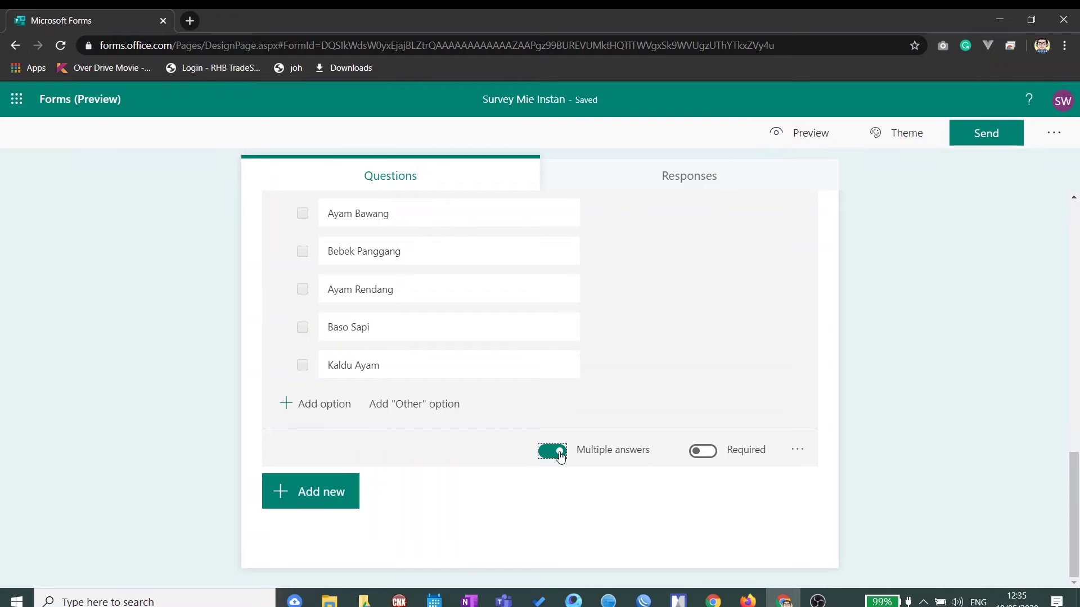
{"action": "left_click", "coordinate": [559, 453]}
{"action": "scroll", "coordinate": [546, 418], "scroll_direction": "up", "scroll_amount": 3}
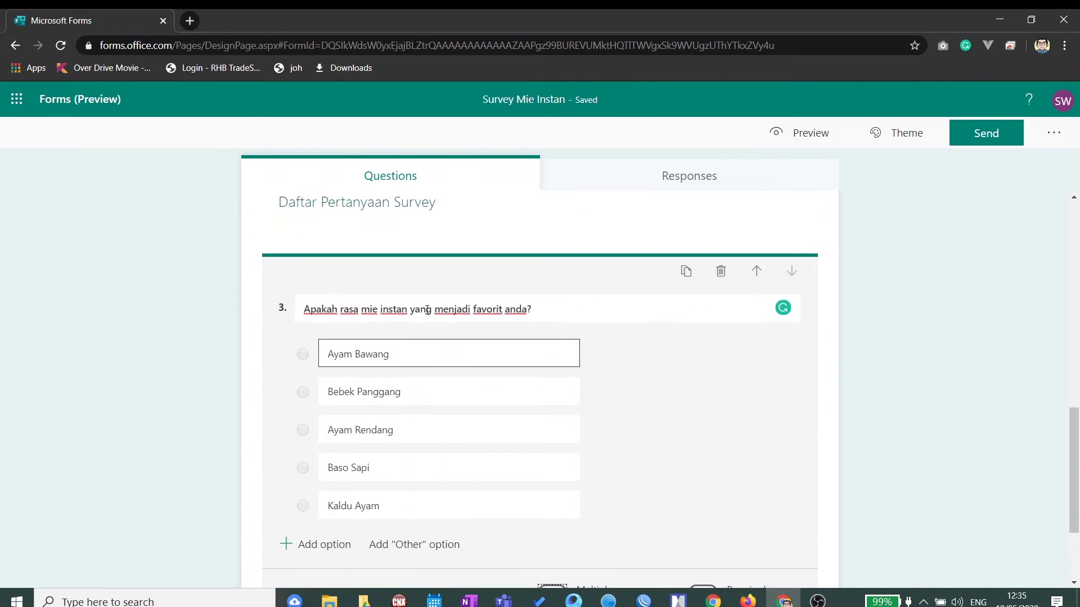
{"action": "scroll", "coordinate": [550, 361], "scroll_direction": "down", "scroll_amount": 3}
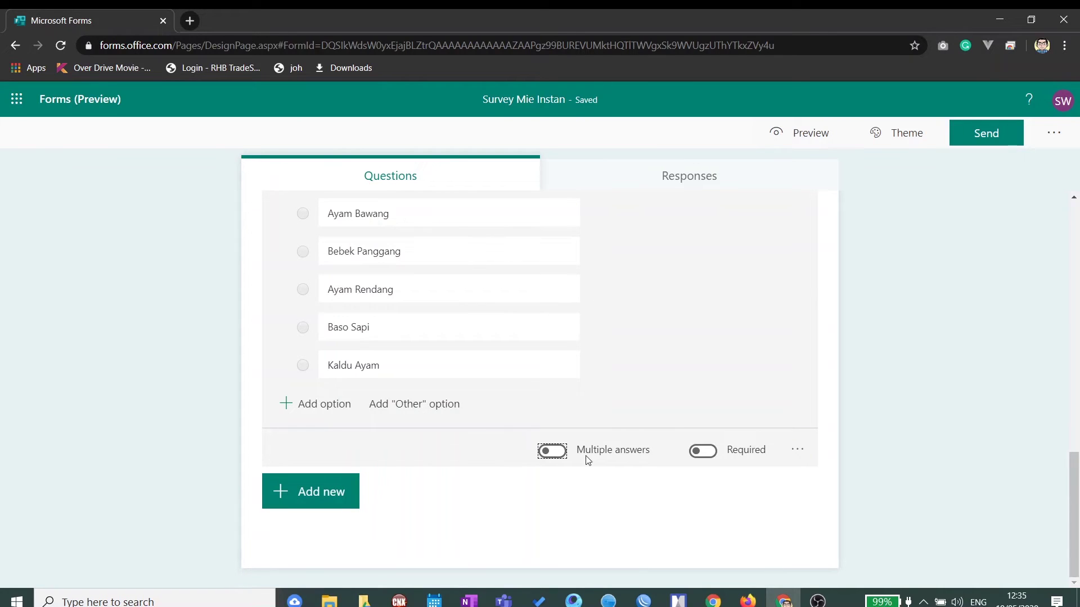
{"action": "left_click", "coordinate": [696, 456]}
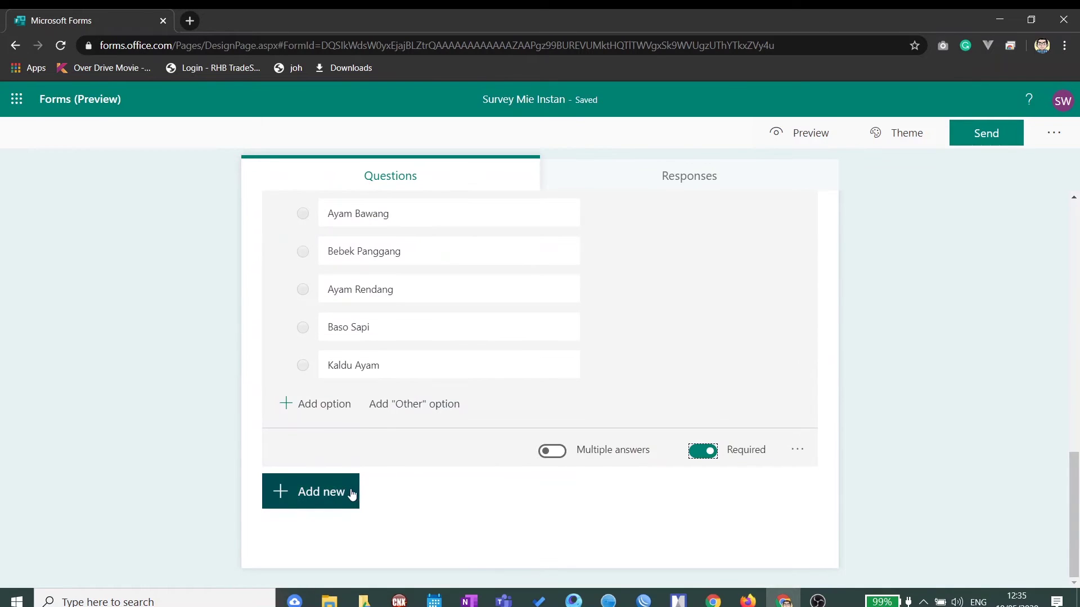
{"action": "left_click", "coordinate": [339, 495]}
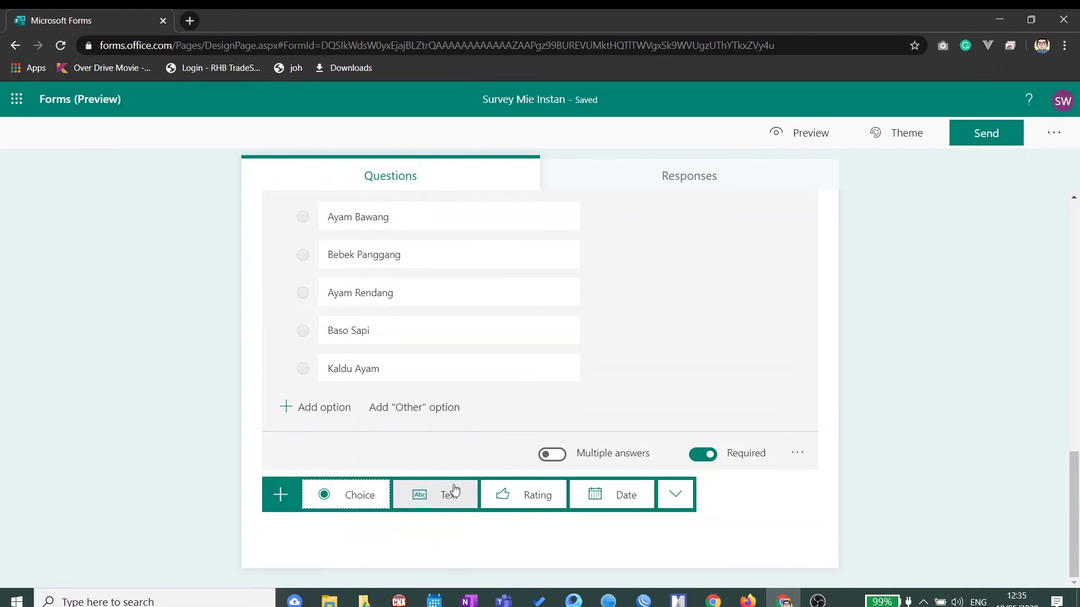
Step: Add question 4 'Apakah merk mie instan yang selalu anda beli?' with choices Indomie, Gaga Mie, Mie Sedap
{"action": "left_click", "coordinate": [362, 496]}
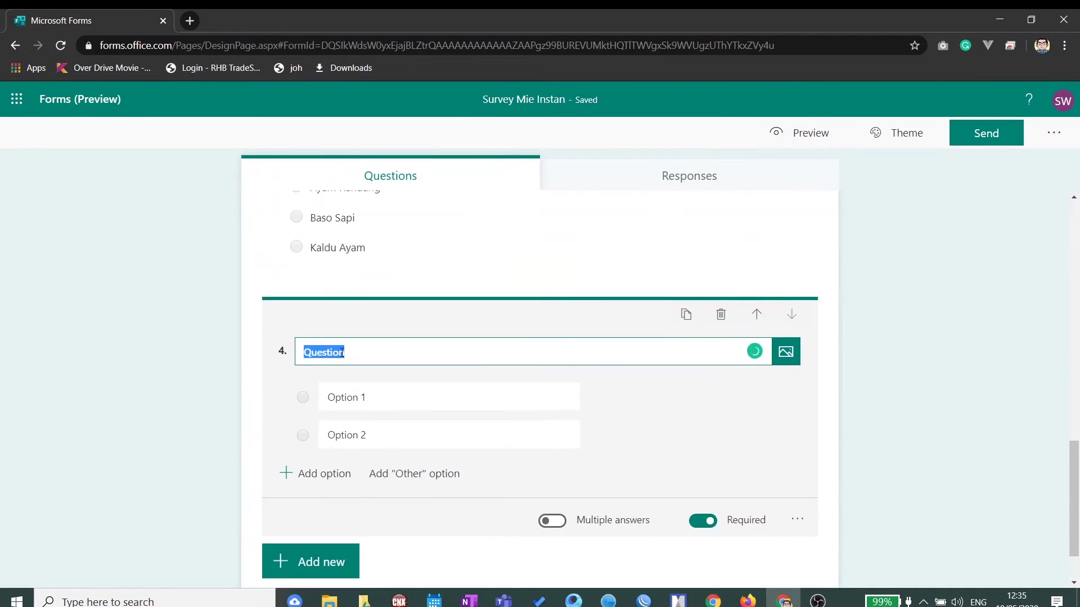
{"action": "type", "text": "Apak"}
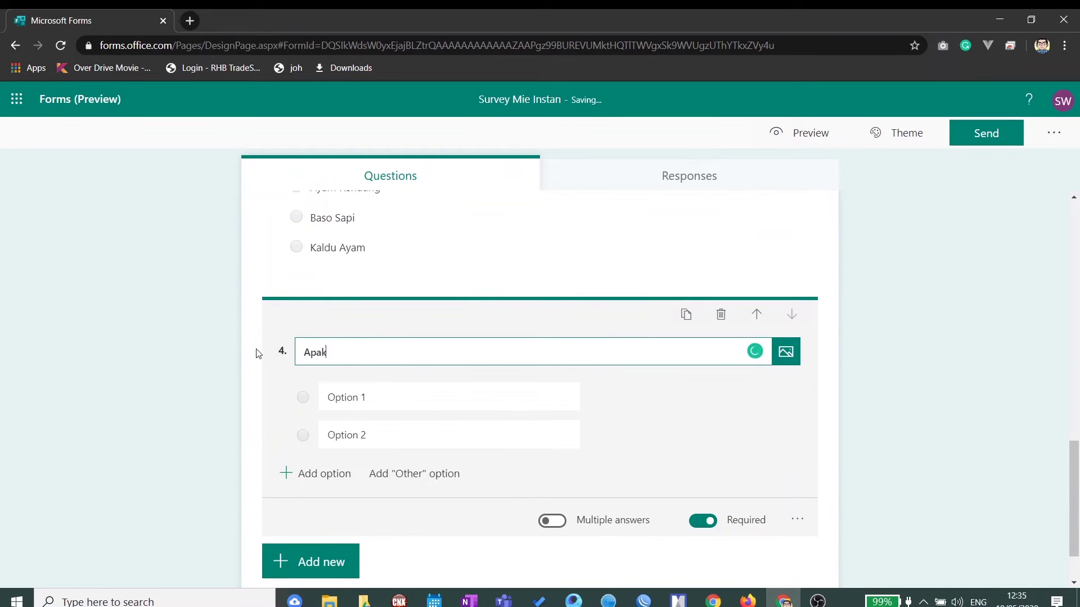
{"action": "type", "text": "ah merk mie instan yang"}
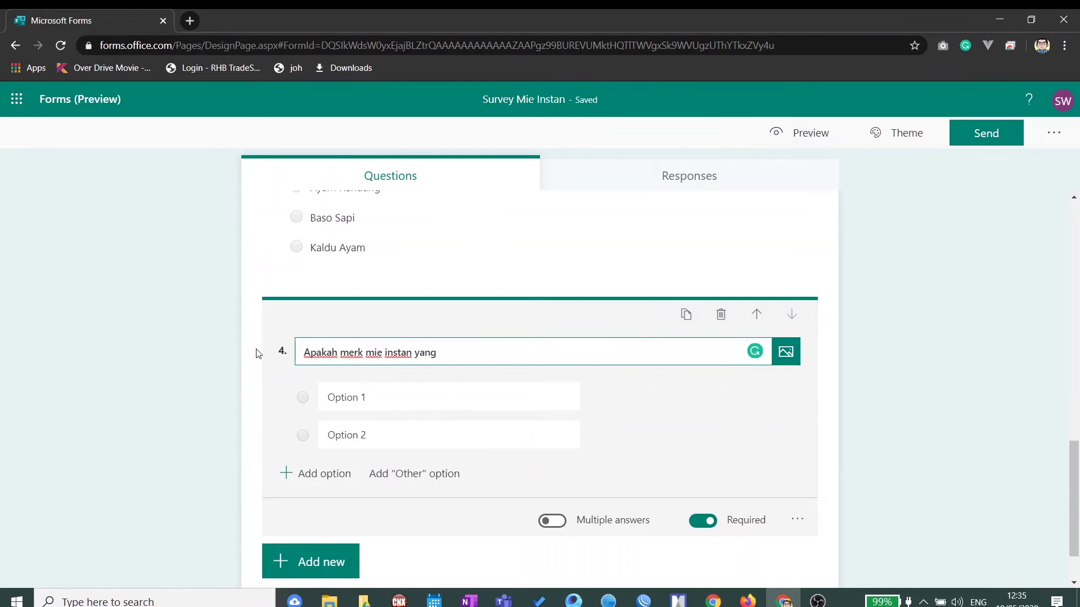
{"action": "type", "text": " selalu anda be"}
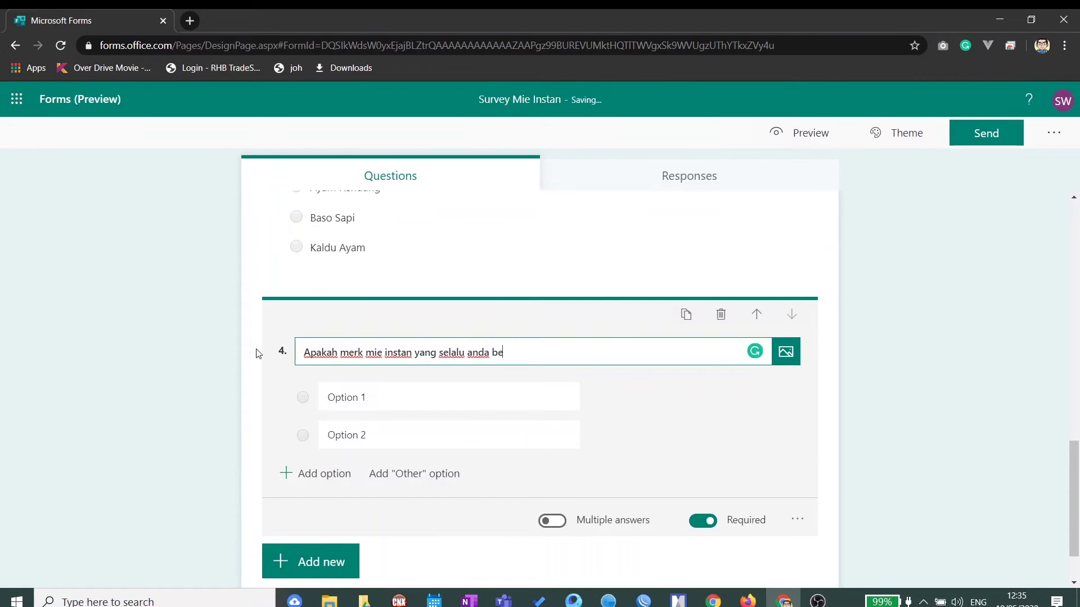
{"action": "type", "text": "li?"}
{"action": "left_click", "coordinate": [343, 395]}
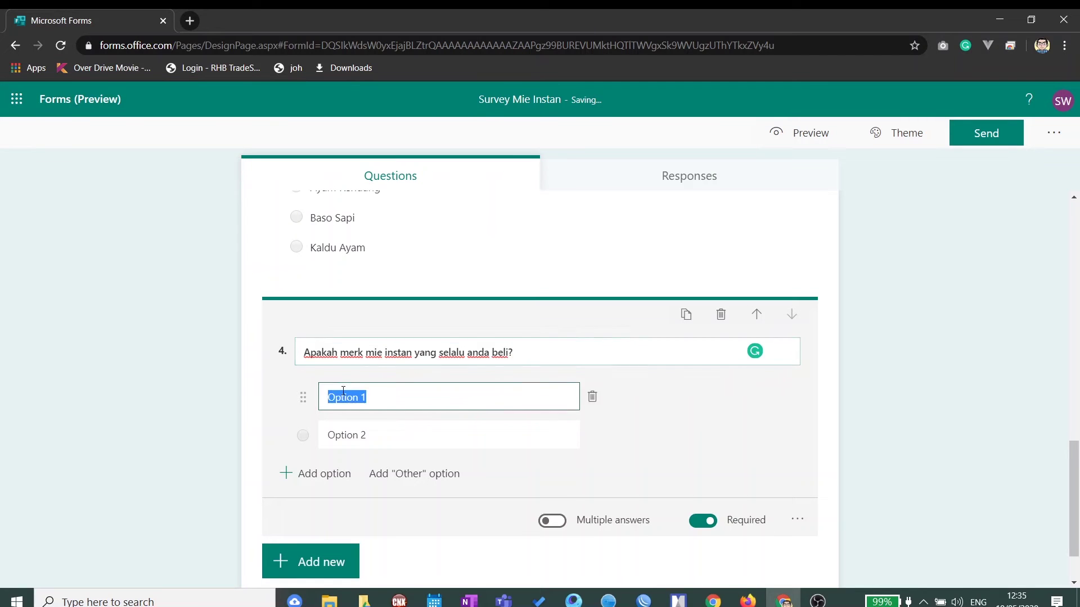
{"action": "type", "text": "IOn"}
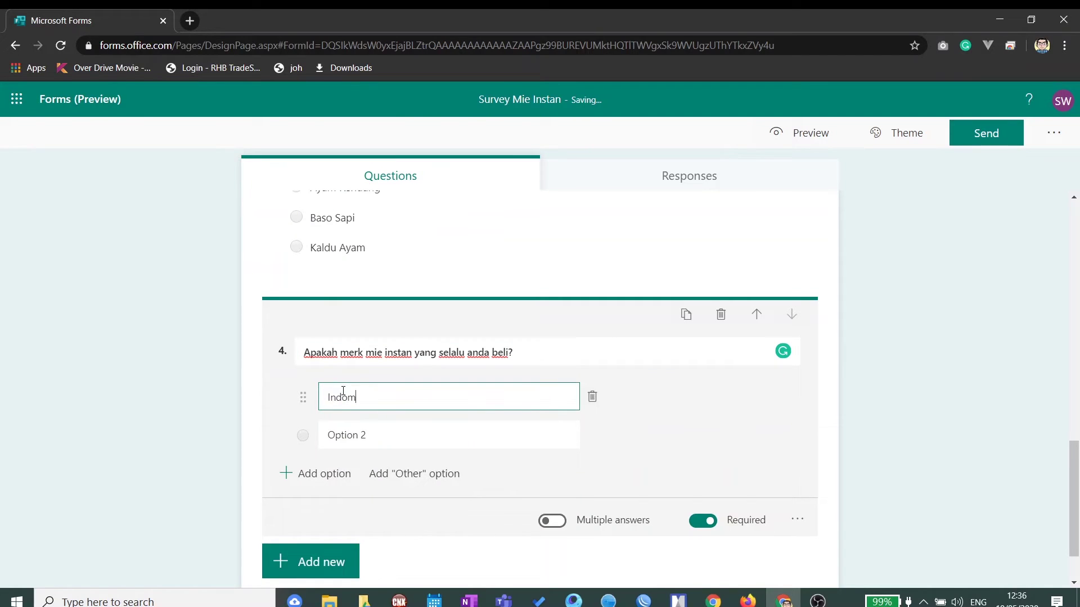
{"action": "left_click", "coordinate": [355, 426]}
{"action": "type", "text": "Gaga Mie"}
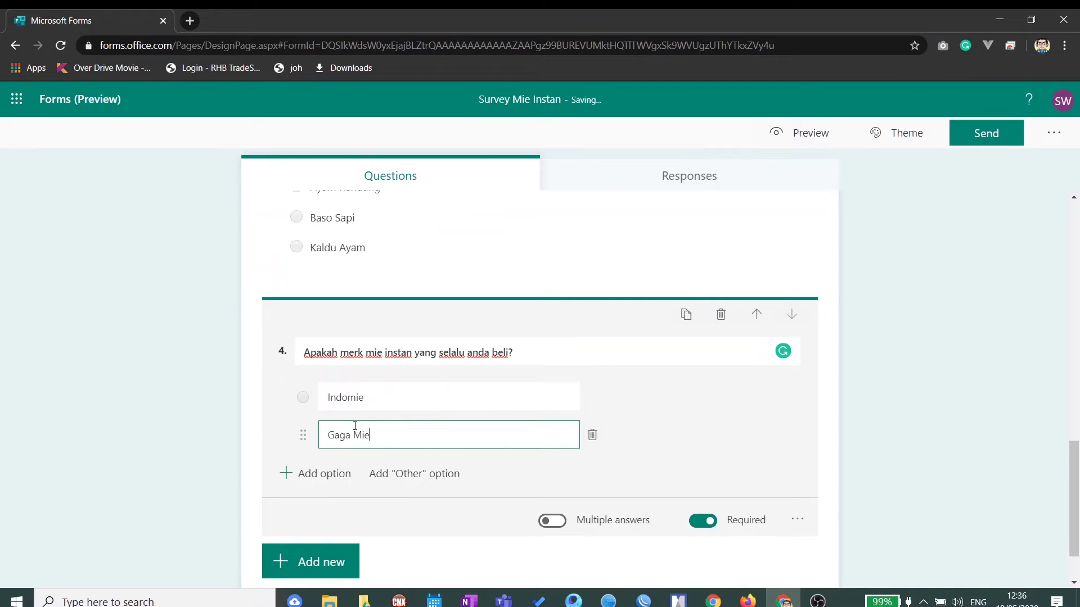
{"action": "key", "text": "Return"}
{"action": "type", "text": "Mie Sedap"}
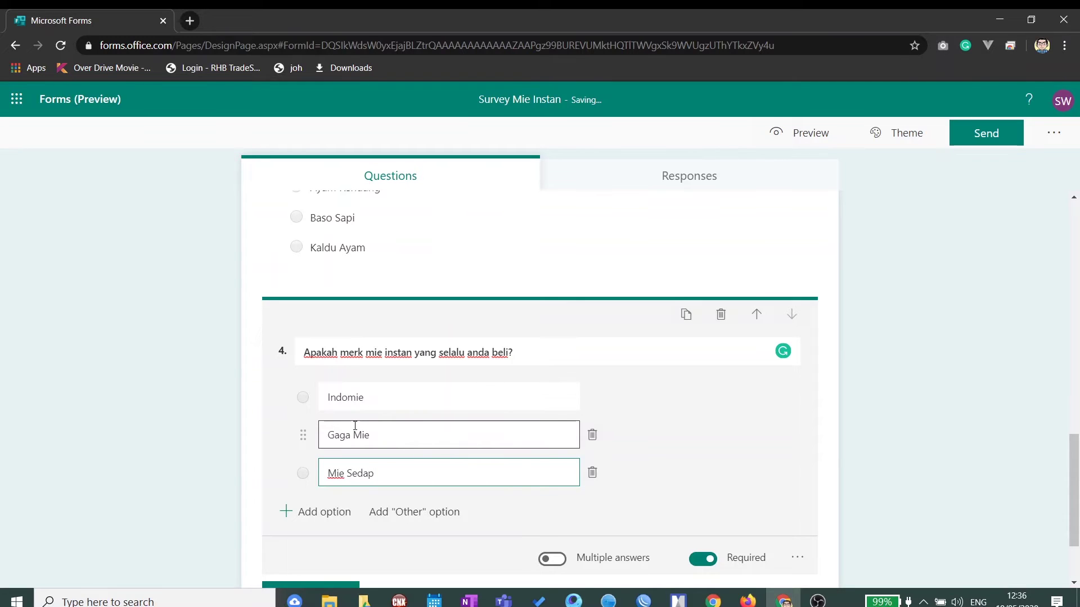
Step: Review the three choices, adding and then deleting a spare fourth choice
{"action": "left_click", "coordinate": [404, 400]}
{"action": "left_click", "coordinate": [404, 439]}
{"action": "left_click", "coordinate": [430, 477]}
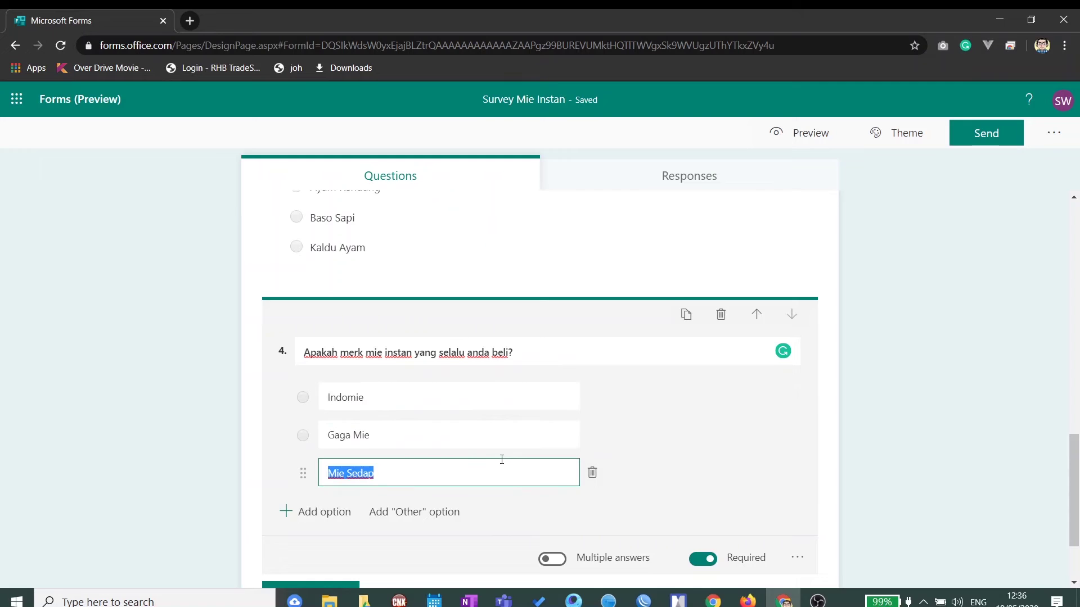
{"action": "scroll", "coordinate": [502, 459], "scroll_direction": "down", "scroll_amount": 2}
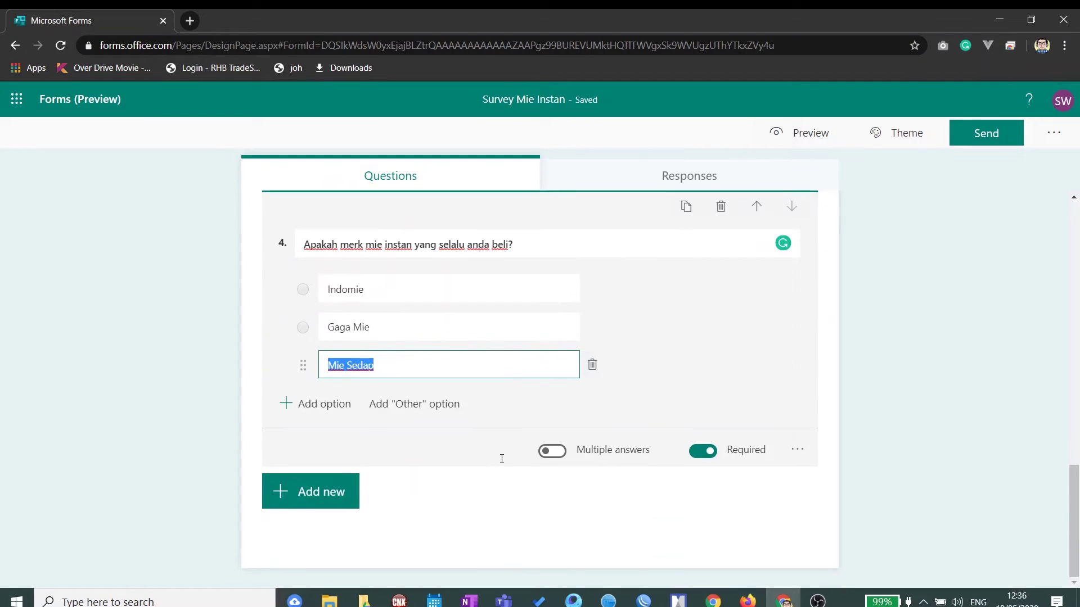
{"action": "left_click", "coordinate": [329, 405]}
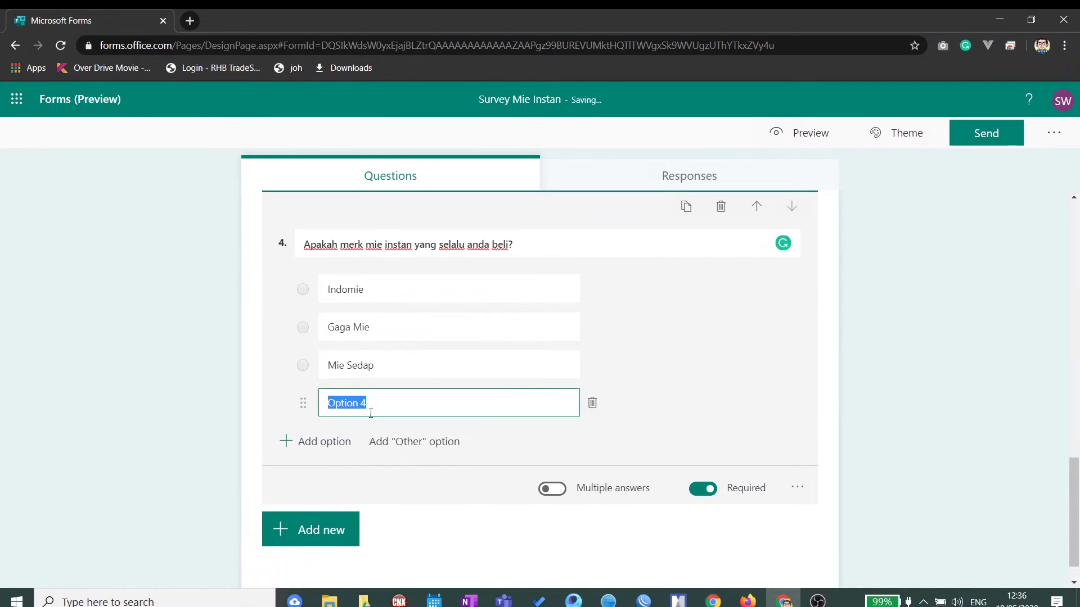
{"action": "left_click", "coordinate": [592, 403]}
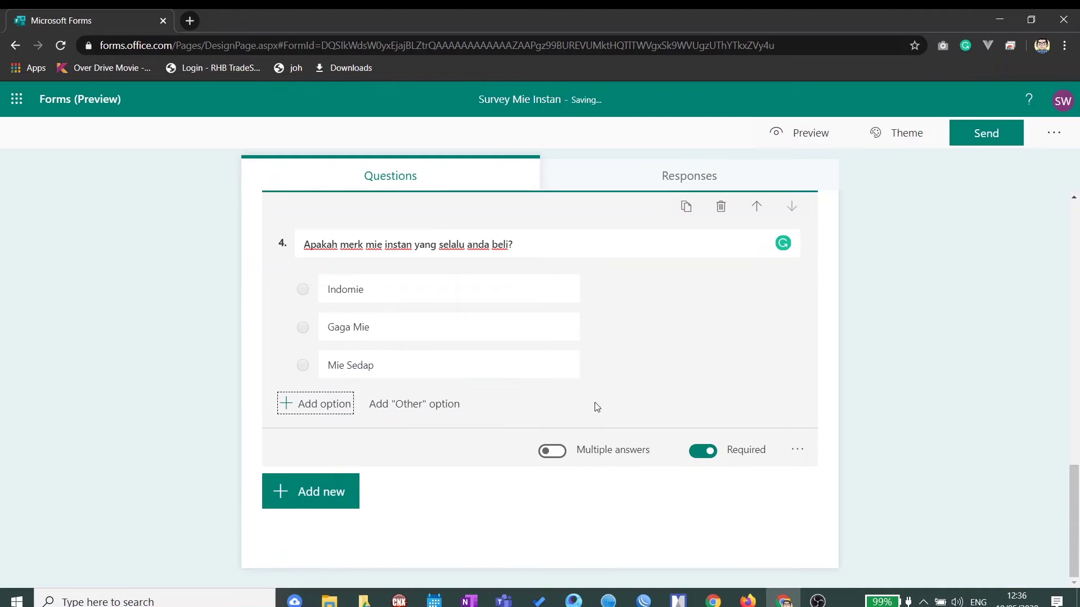
{"action": "left_click", "coordinate": [303, 502]}
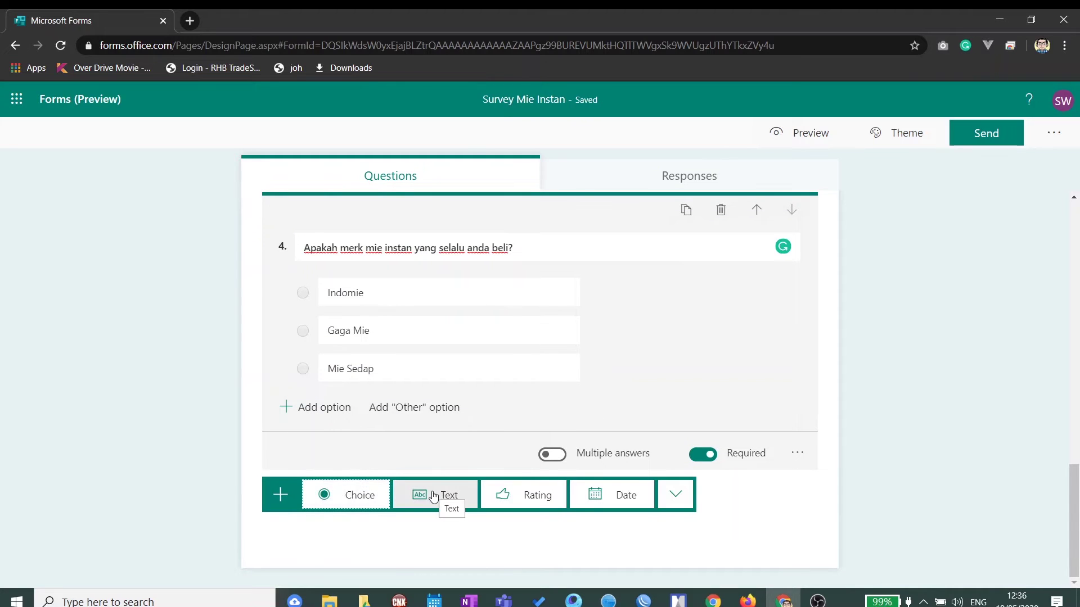
Step: Add text question 5 'Menurut anda rasa apa yang harus ada pada mie instan? Jelaskan' with Long answer on
{"action": "left_click", "coordinate": [433, 496]}
{"action": "type", "text": "Menurut anda"}
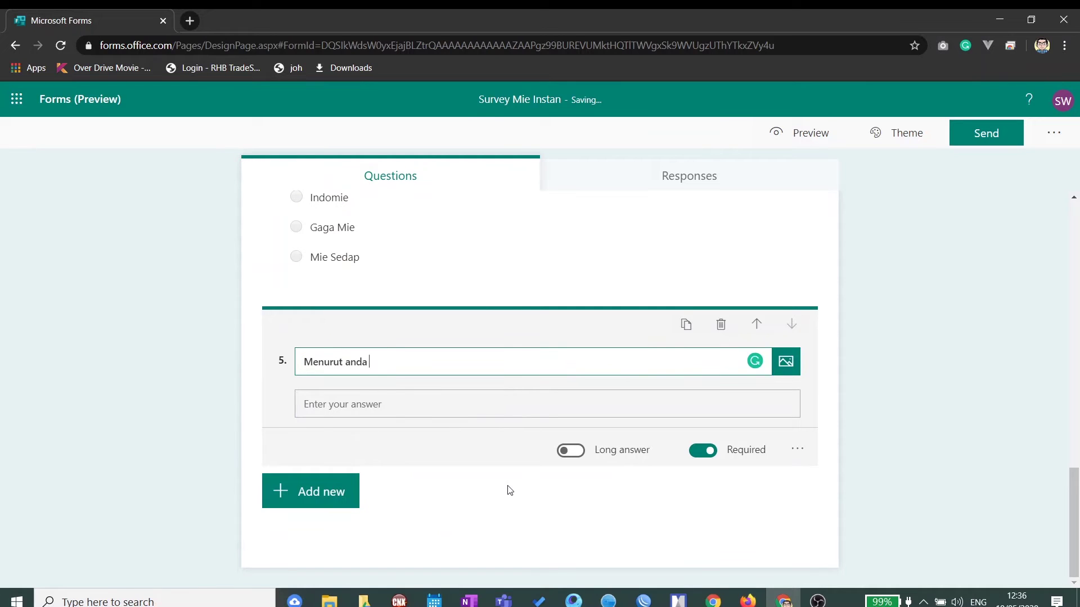
{"action": "type", "text": " rasa apa yang haru"}
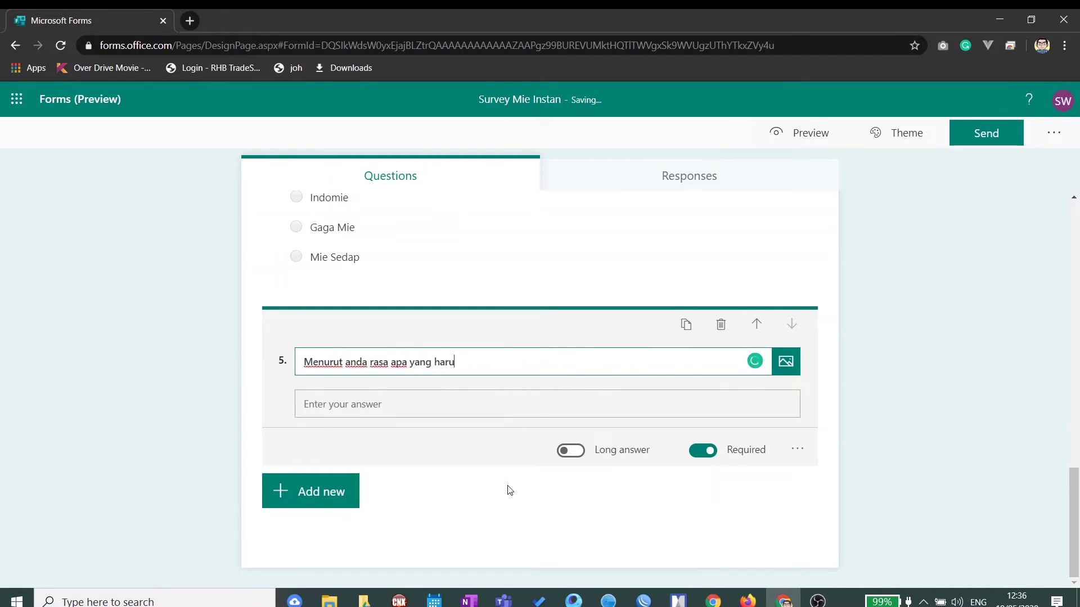
{"action": "type", "text": "s ada pada mie instan"}
{"action": "type", "text": "? Heka"}
{"action": "key", "text": "BackSpace"}
{"action": "type", "text": "Jelaskan"}
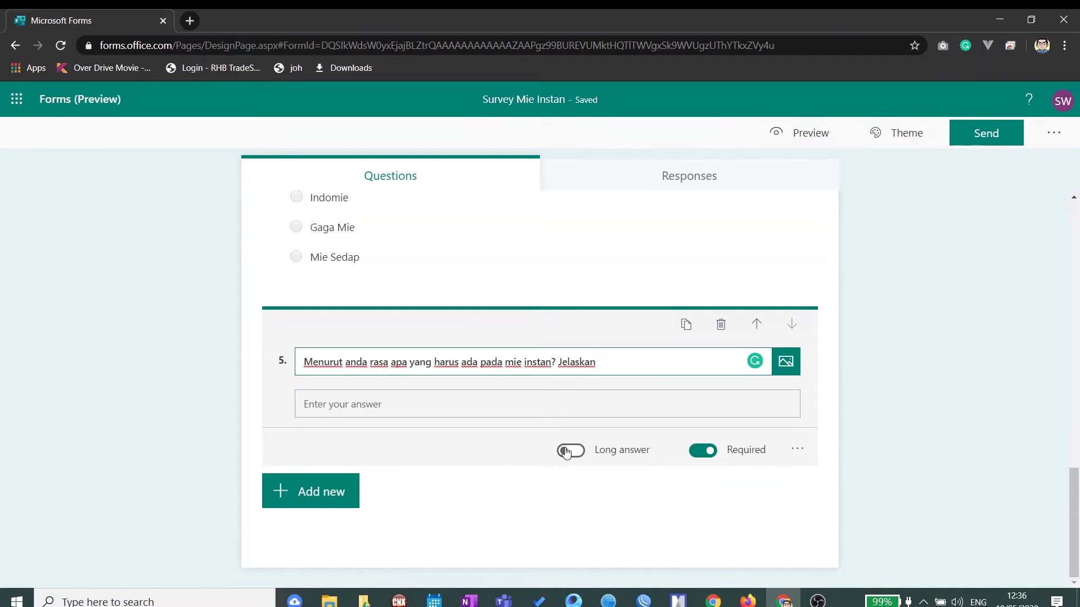
{"action": "left_click", "coordinate": [566, 452]}
{"action": "scroll", "coordinate": [613, 430], "scroll_direction": "up", "scroll_amount": 10}
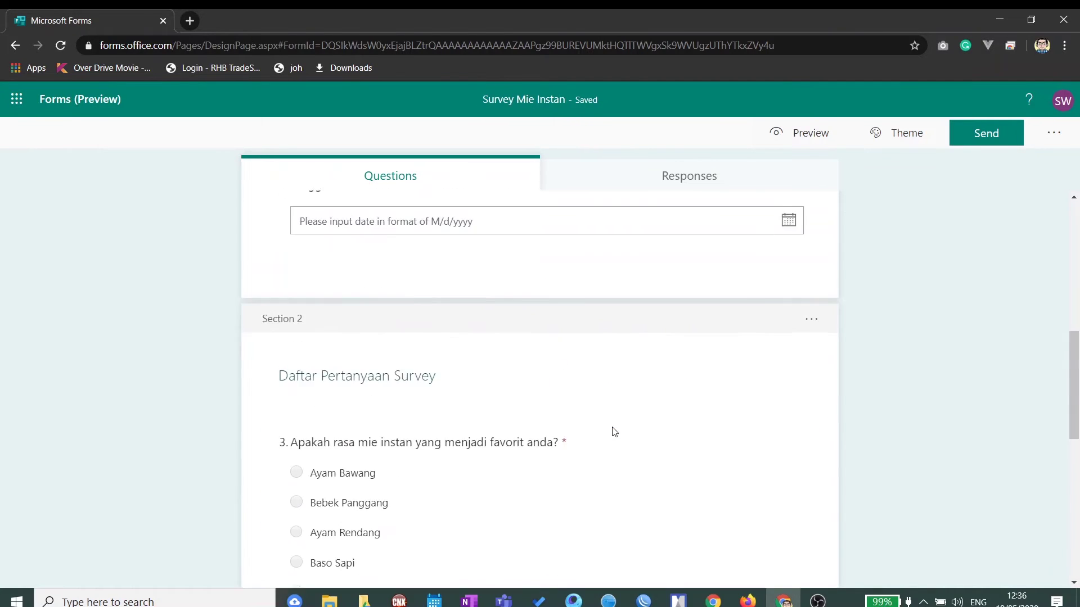
{"action": "scroll", "coordinate": [614, 432], "scroll_direction": "down", "scroll_amount": 10}
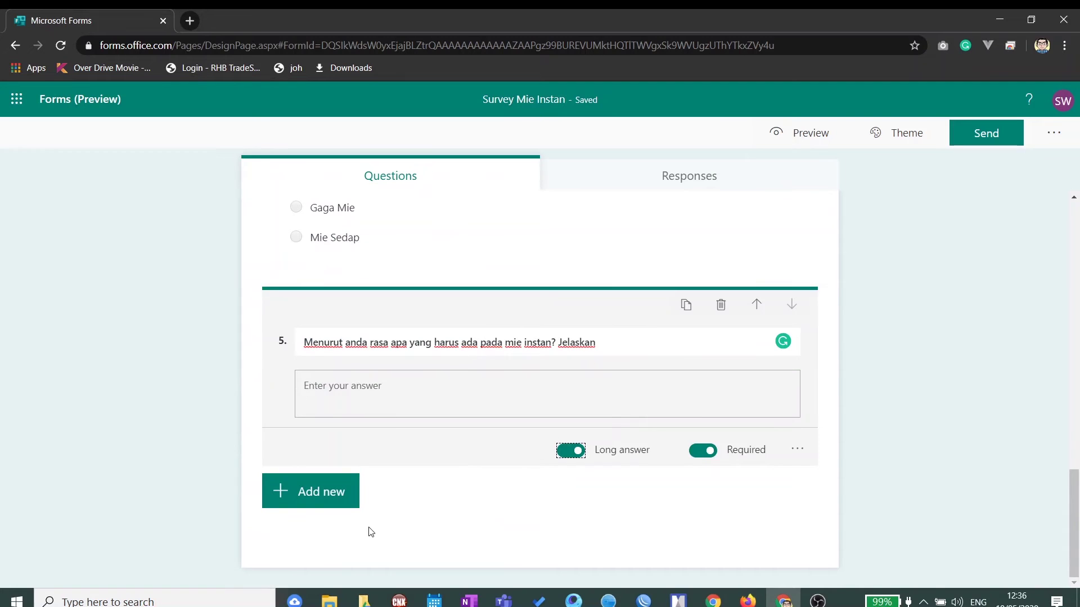
{"action": "scroll", "coordinate": [557, 372], "scroll_direction": "up", "scroll_amount": 15}
{"action": "scroll", "coordinate": [566, 337], "scroll_direction": "down", "scroll_amount": 15}
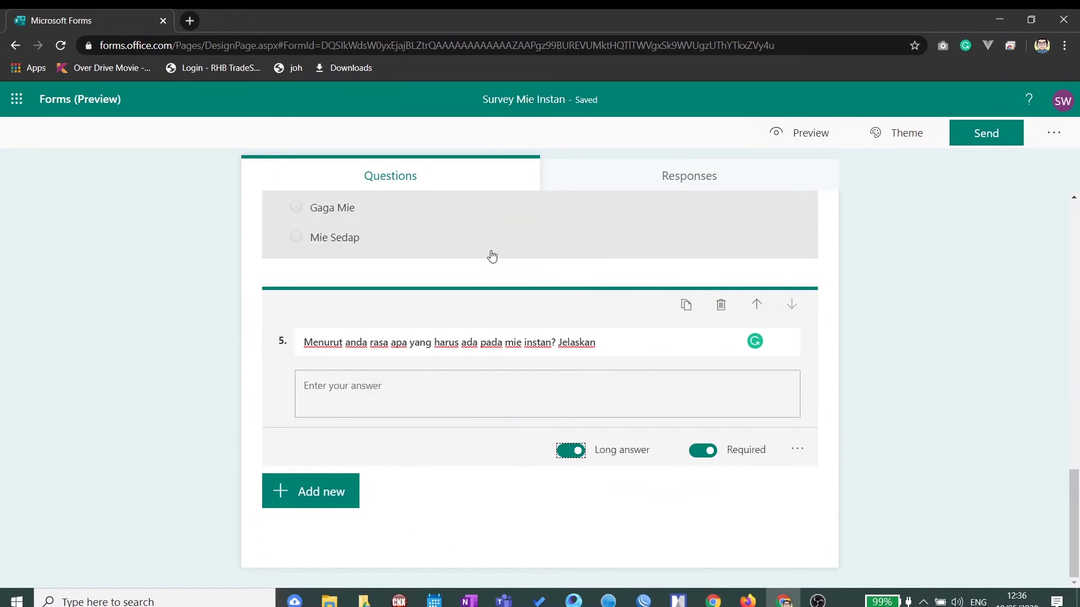
{"action": "scroll", "coordinate": [550, 291], "scroll_direction": "up", "scroll_amount": 1}
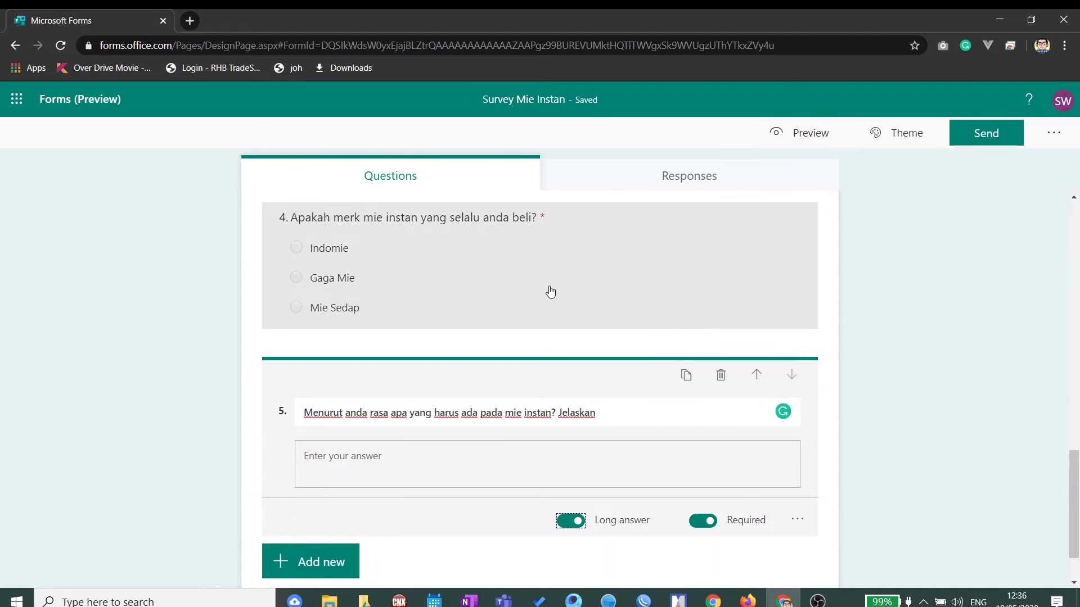
{"action": "left_click", "coordinate": [799, 135]}
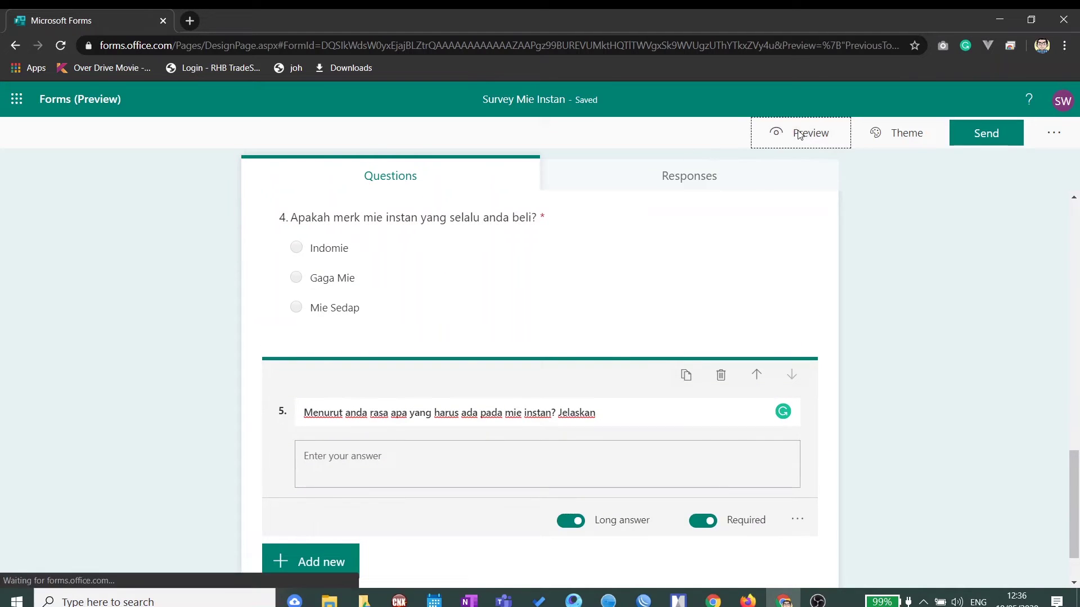
{"action": "scroll", "coordinate": [639, 220], "scroll_direction": "down", "scroll_amount": 3}
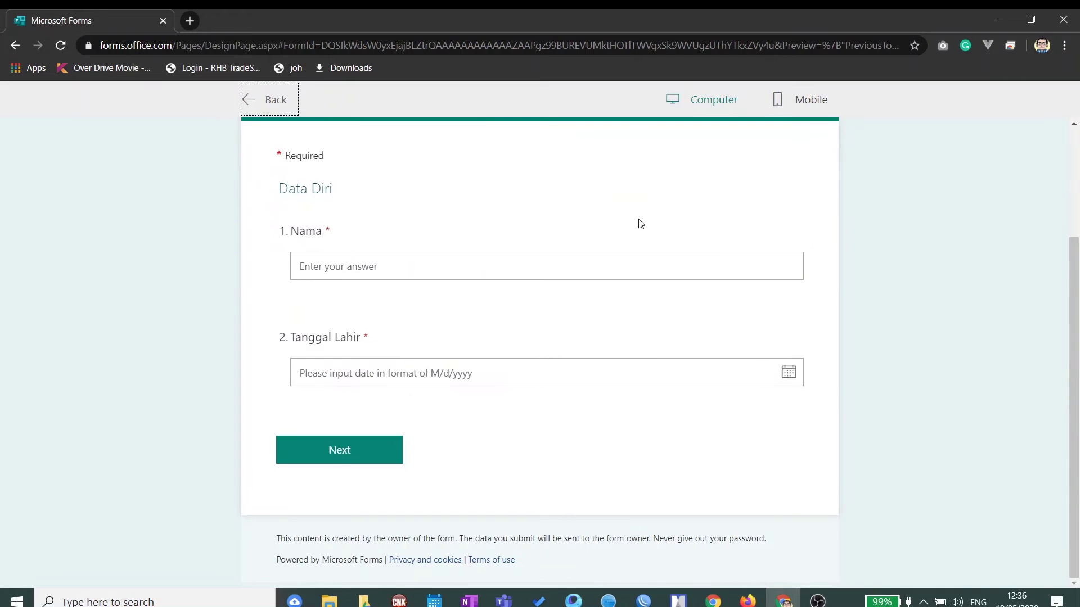
{"action": "scroll", "coordinate": [641, 224], "scroll_direction": "up", "scroll_amount": 3}
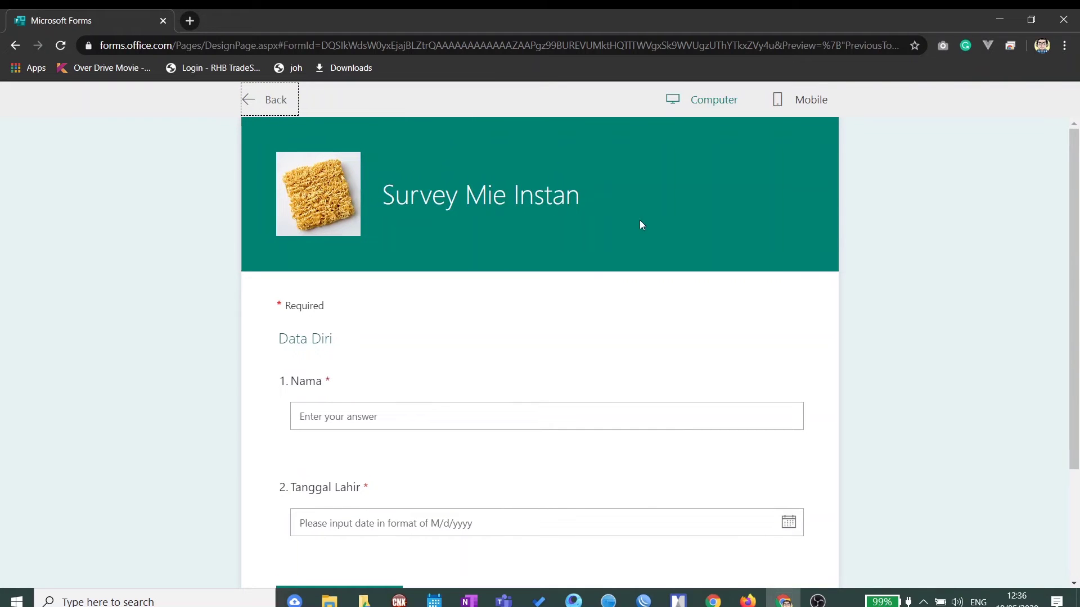
{"action": "scroll", "coordinate": [509, 198], "scroll_direction": "down", "scroll_amount": 3}
{"action": "scroll", "coordinate": [509, 201], "scroll_direction": "up", "scroll_amount": 3}
{"action": "left_click", "coordinate": [811, 101]}
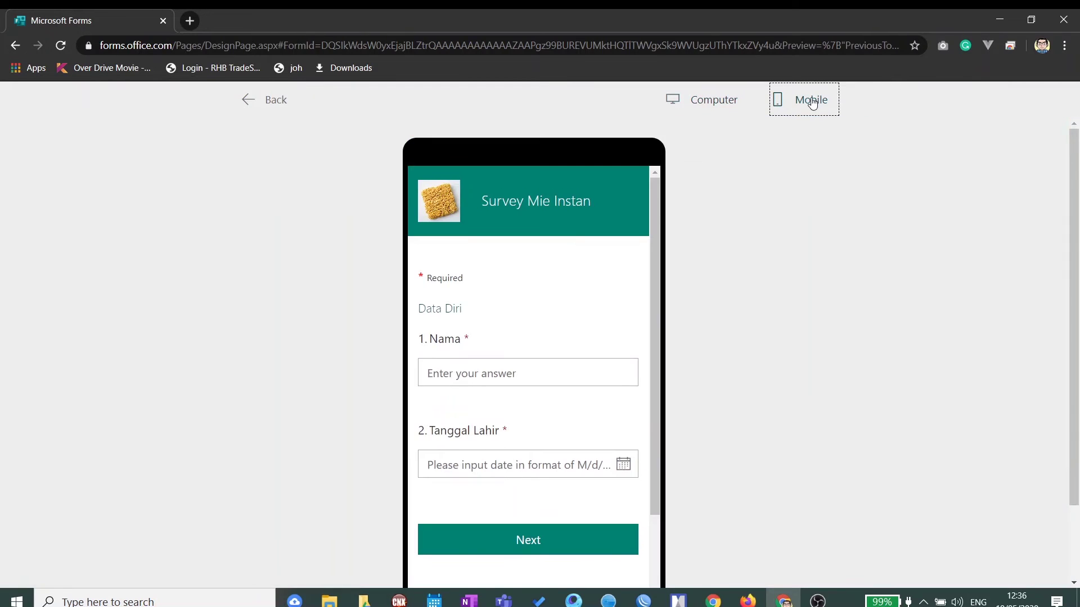
{"action": "mouse_move", "coordinate": [656, 214]}
{"action": "left_mouse_down"}
{"action": "mouse_move", "coordinate": [667, 317]}
{"action": "mouse_move", "coordinate": [657, 194]}
{"action": "left_mouse_up"}
{"action": "left_click", "coordinate": [714, 99]}
{"action": "scroll", "coordinate": [695, 247], "scroll_direction": "up", "scroll_amount": 3}
{"action": "left_click", "coordinate": [258, 99]}
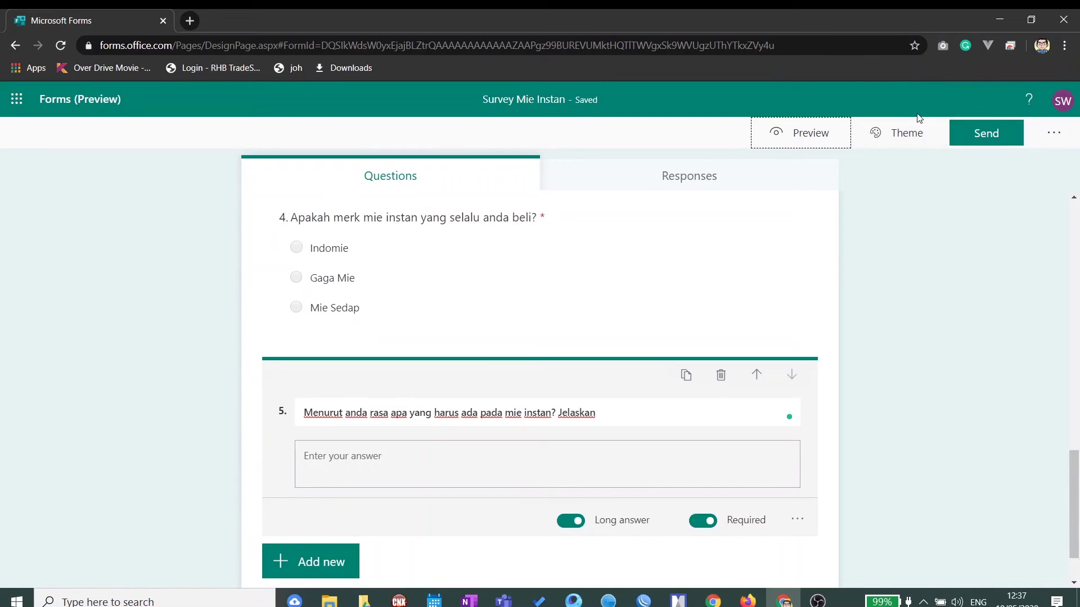
Step: Try the colour and picture themes, settling on the orange office illustration with clock and cabinet
{"action": "left_click", "coordinate": [889, 134]}
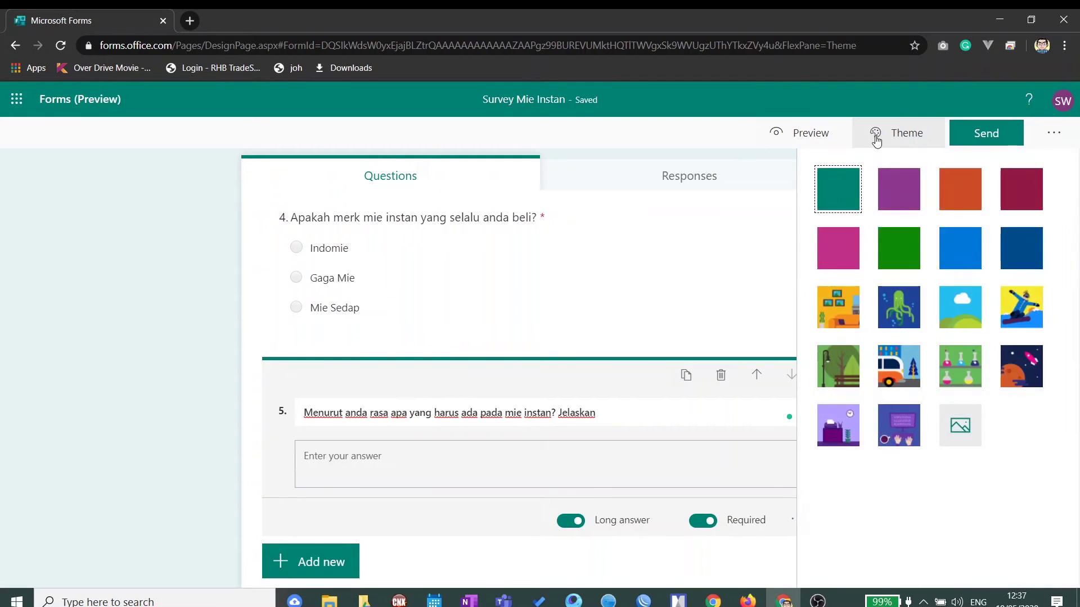
{"action": "left_click", "coordinate": [898, 194]}
{"action": "left_click", "coordinate": [959, 202]}
{"action": "left_click", "coordinate": [1018, 204]}
{"action": "left_click", "coordinate": [1024, 260]}
{"action": "left_click", "coordinate": [972, 263]}
{"action": "left_click", "coordinate": [899, 264]}
{"action": "left_click", "coordinate": [831, 261]}
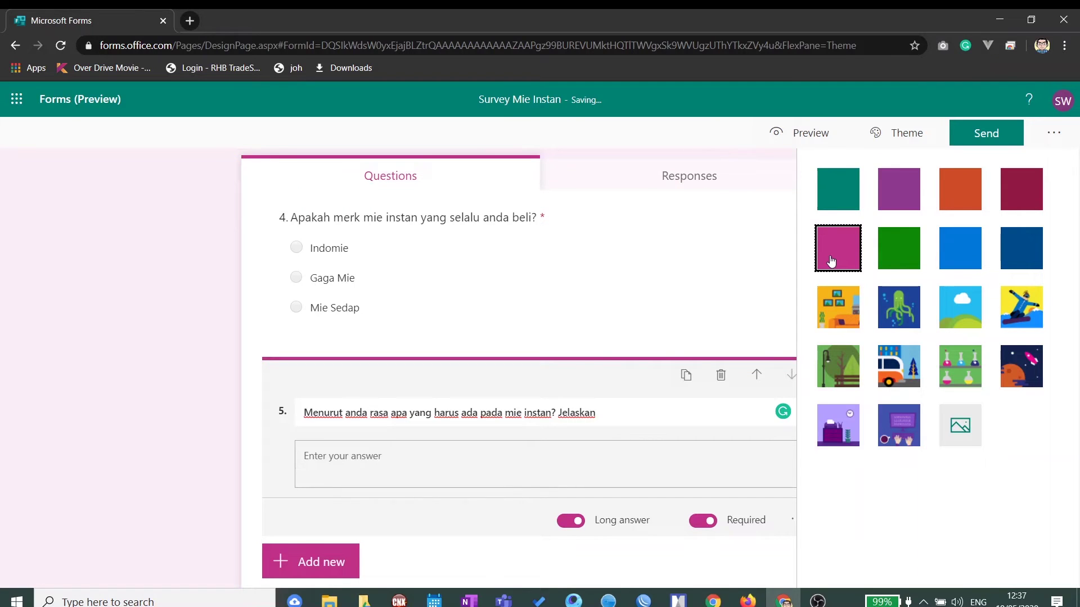
{"action": "left_click", "coordinate": [841, 319]}
{"action": "left_click", "coordinate": [902, 321]}
{"action": "left_click", "coordinate": [954, 319]}
{"action": "left_click", "coordinate": [1023, 313]}
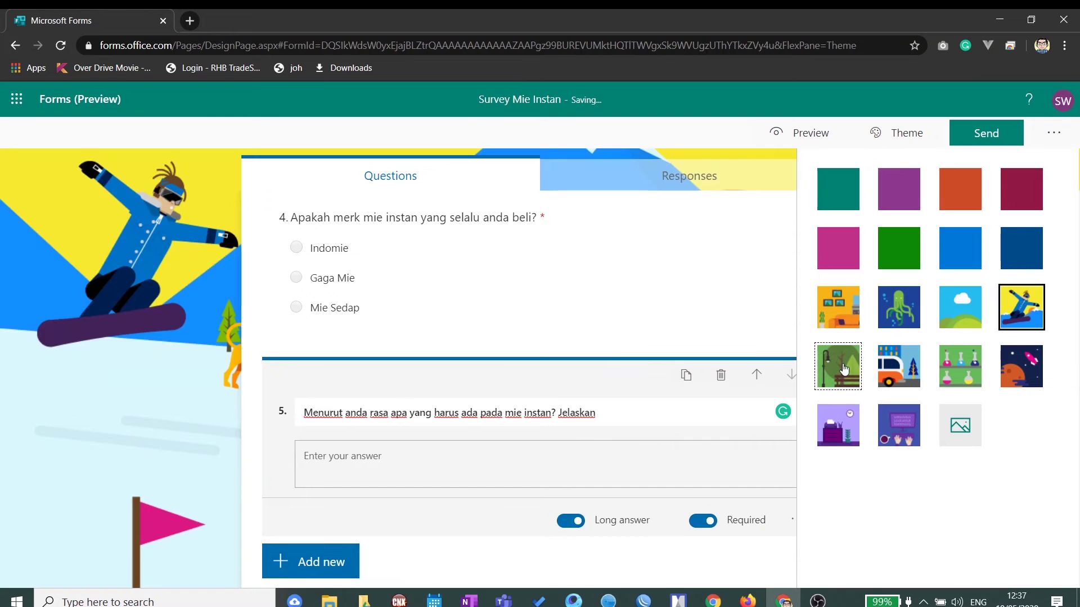
{"action": "left_click", "coordinate": [899, 371]}
{"action": "left_click", "coordinate": [962, 371]}
{"action": "left_click", "coordinate": [1033, 368]}
{"action": "left_click", "coordinate": [851, 428]}
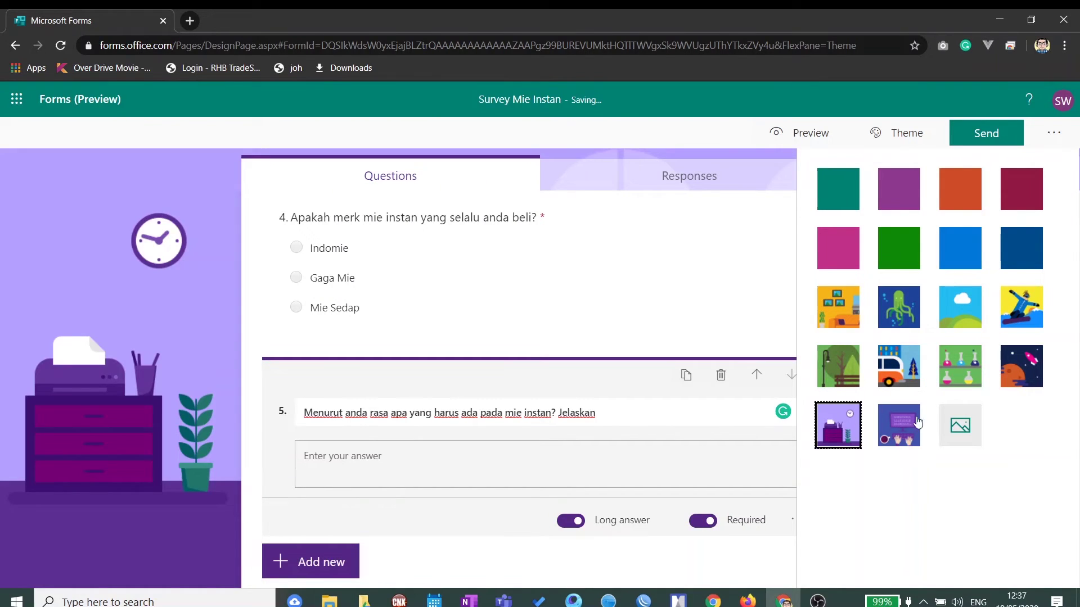
{"action": "left_click", "coordinate": [850, 325]}
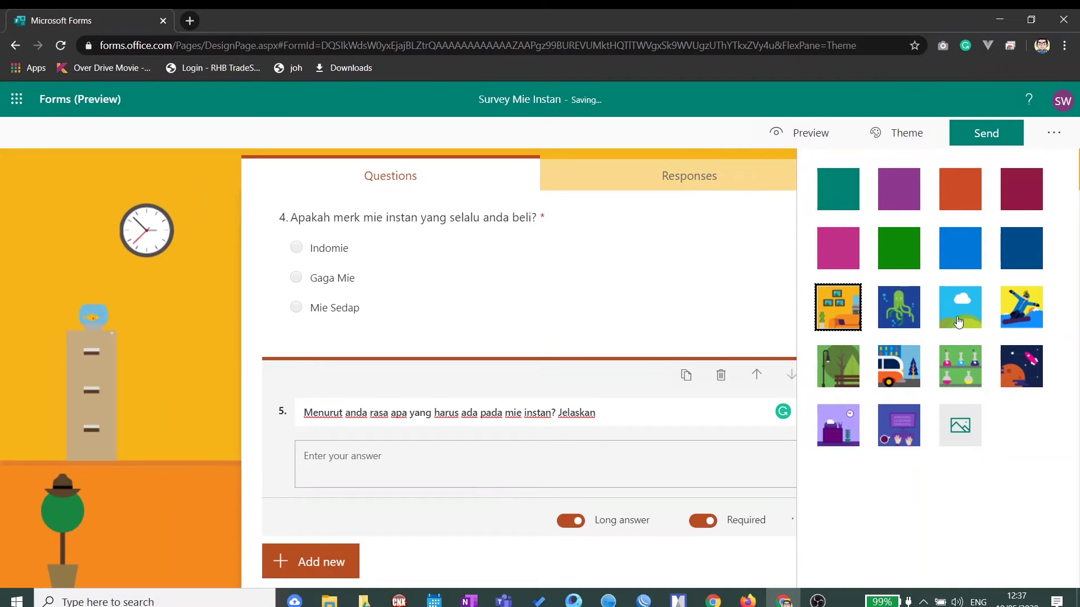
Step: Preview the orange-themed survey and switch the preview to the Mobile phone layout
{"action": "left_click", "coordinate": [825, 134]}
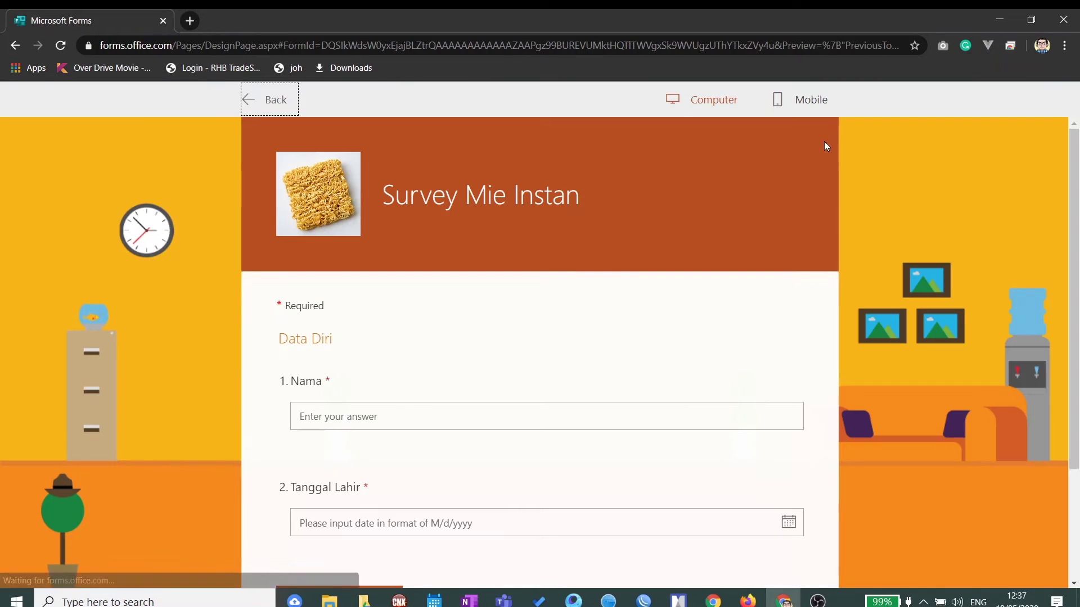
{"action": "scroll", "coordinate": [778, 362], "scroll_direction": "down", "scroll_amount": 3}
{"action": "scroll", "coordinate": [779, 363], "scroll_direction": "up", "scroll_amount": 3}
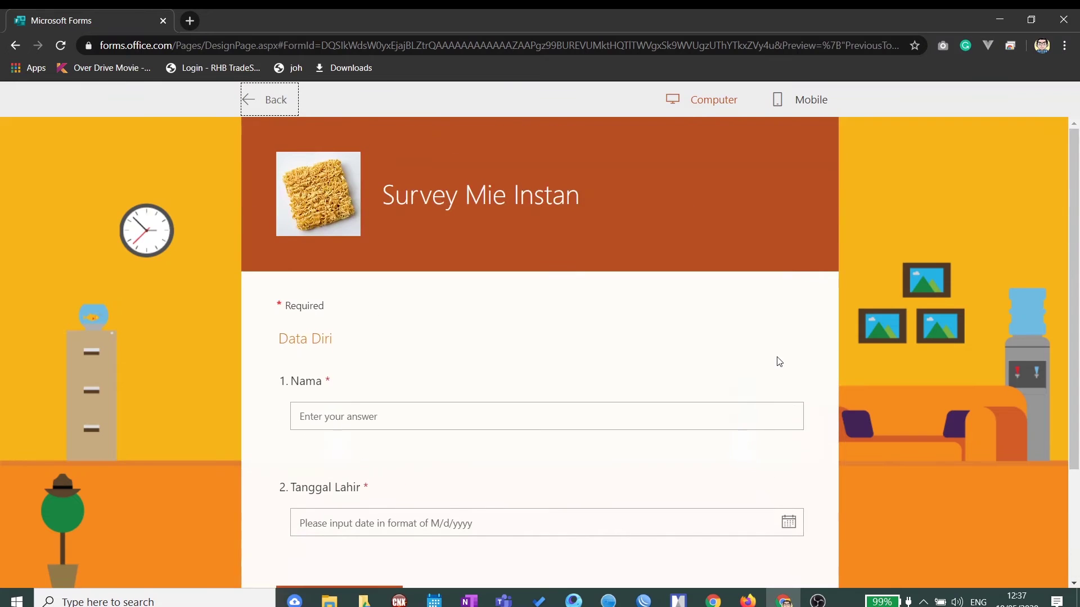
{"action": "left_click", "coordinate": [804, 100]}
{"action": "scroll", "coordinate": [714, 298], "scroll_direction": "down", "scroll_amount": 2}
{"action": "left_click_drag", "start_coordinate": [653, 288], "coordinate": [663, 260]}
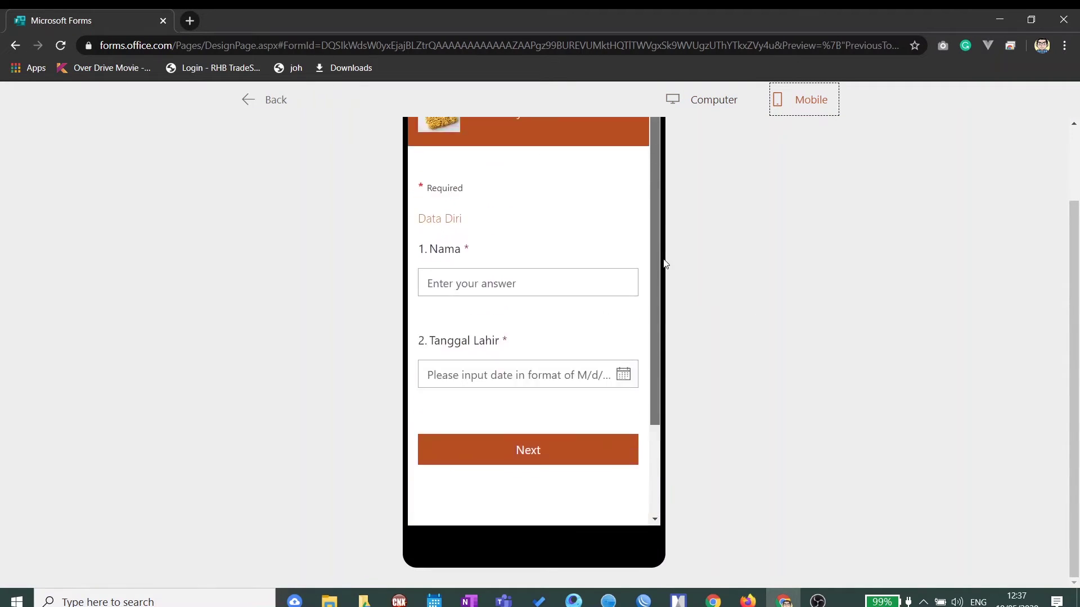
Step: Switch the preview back to Computer, then leave preview and review the questions in the editor
{"action": "left_click", "coordinate": [698, 107]}
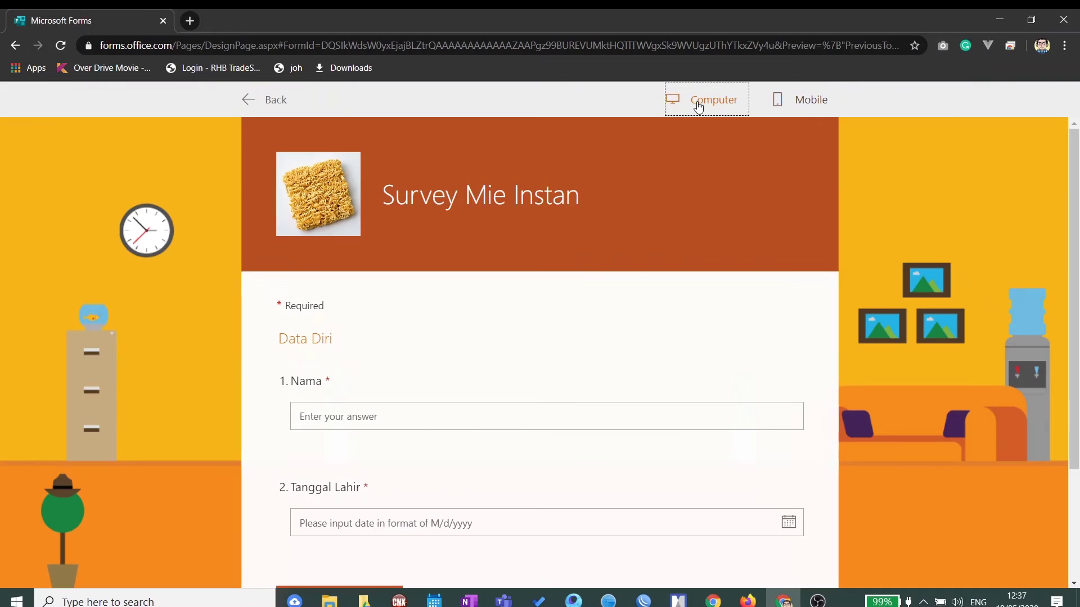
{"action": "scroll", "coordinate": [827, 244], "scroll_direction": "down", "scroll_amount": 3}
{"action": "scroll", "coordinate": [826, 244], "scroll_direction": "up", "scroll_amount": 3}
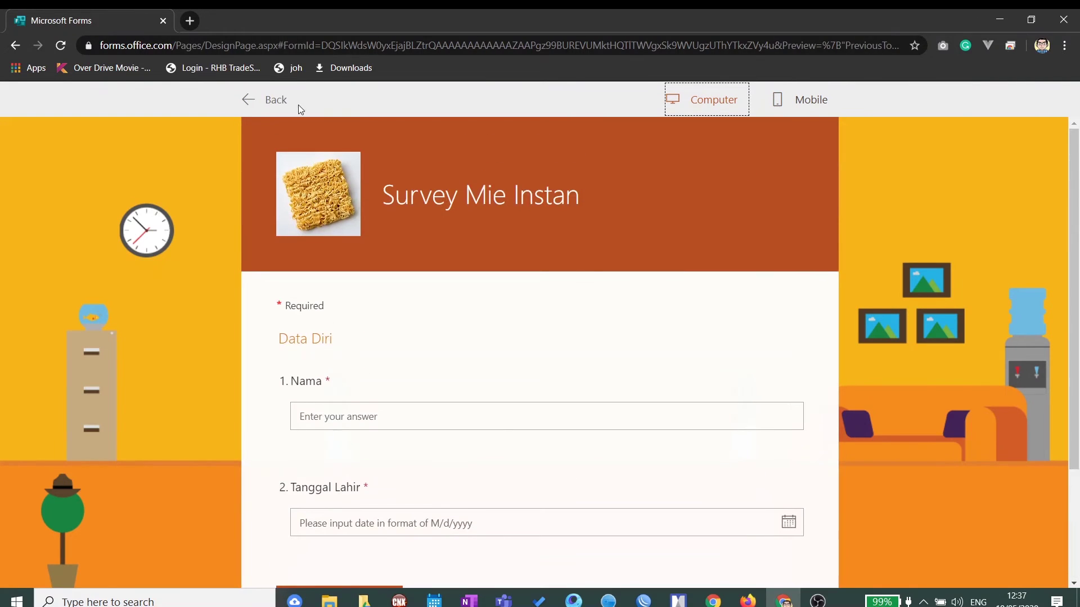
{"action": "left_click", "coordinate": [276, 100]}
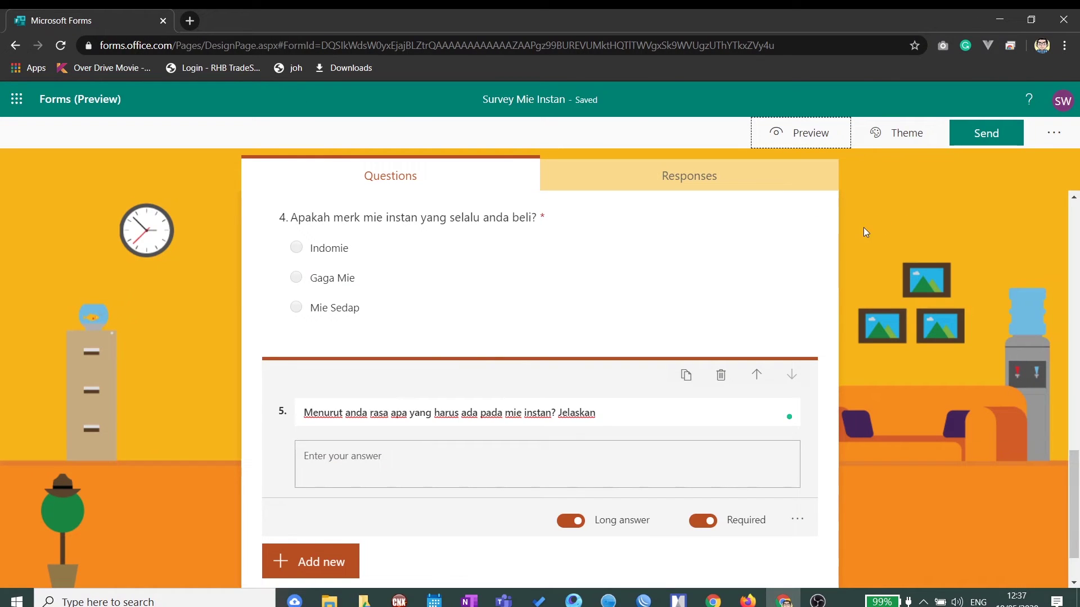
{"action": "scroll", "coordinate": [863, 228], "scroll_direction": "down", "scroll_amount": 2}
{"action": "scroll", "coordinate": [862, 229], "scroll_direction": "up", "scroll_amount": 9}
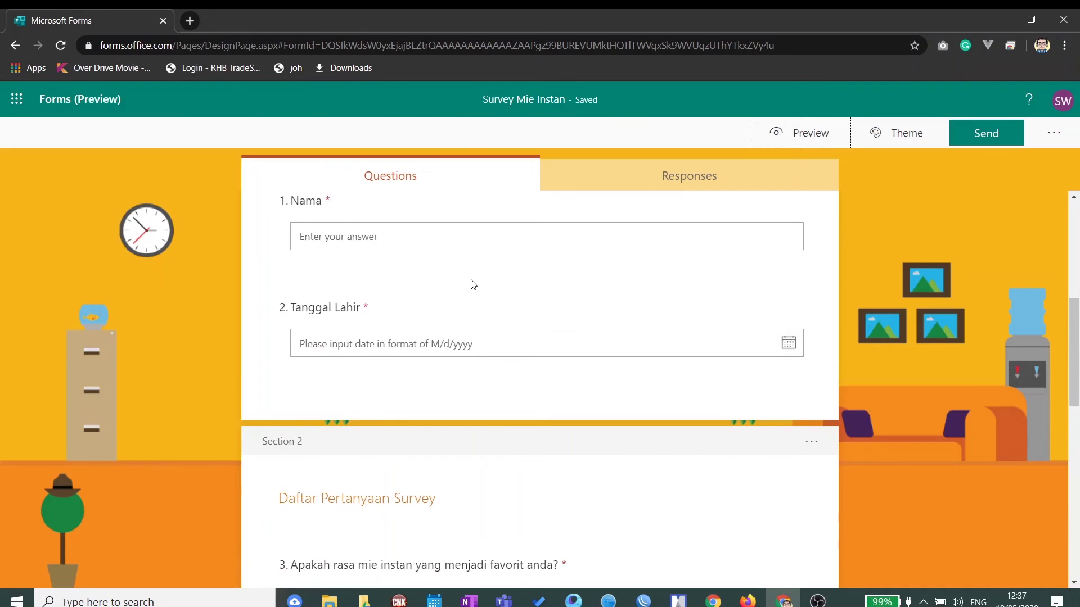
{"action": "scroll", "coordinate": [474, 285], "scroll_direction": "up", "scroll_amount": 5}
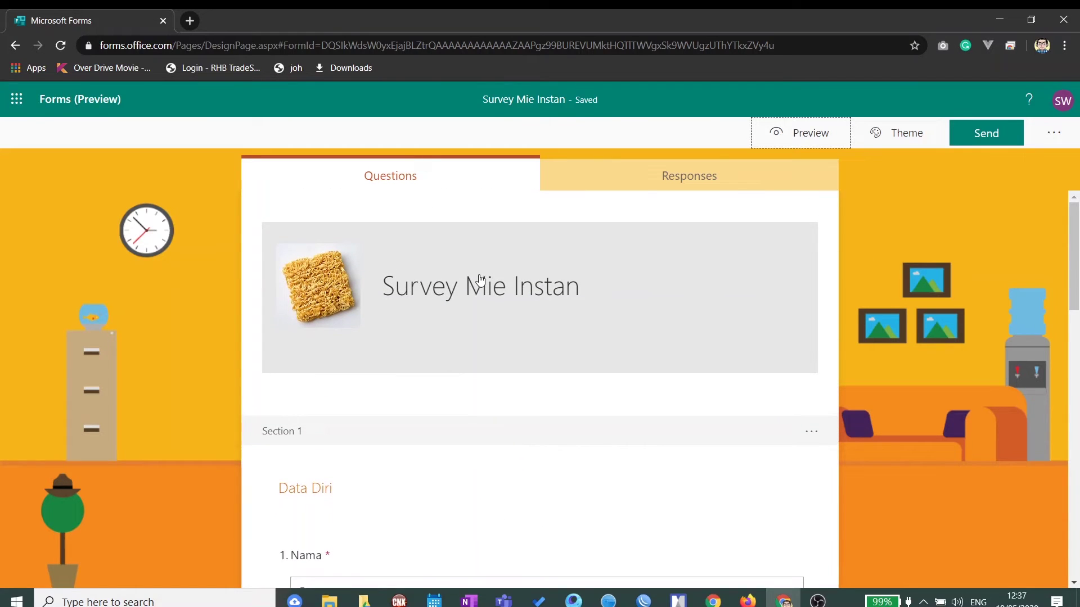
{"action": "scroll", "coordinate": [476, 287], "scroll_direction": "down", "scroll_amount": 10}
{"action": "scroll", "coordinate": [478, 291], "scroll_direction": "down", "scroll_amount": 4}
{"action": "scroll", "coordinate": [479, 291], "scroll_direction": "up", "scroll_amount": 14}
Step: Copy the survey's response link from the Send panel and launch Firefox
{"action": "left_click", "coordinate": [1006, 138]}
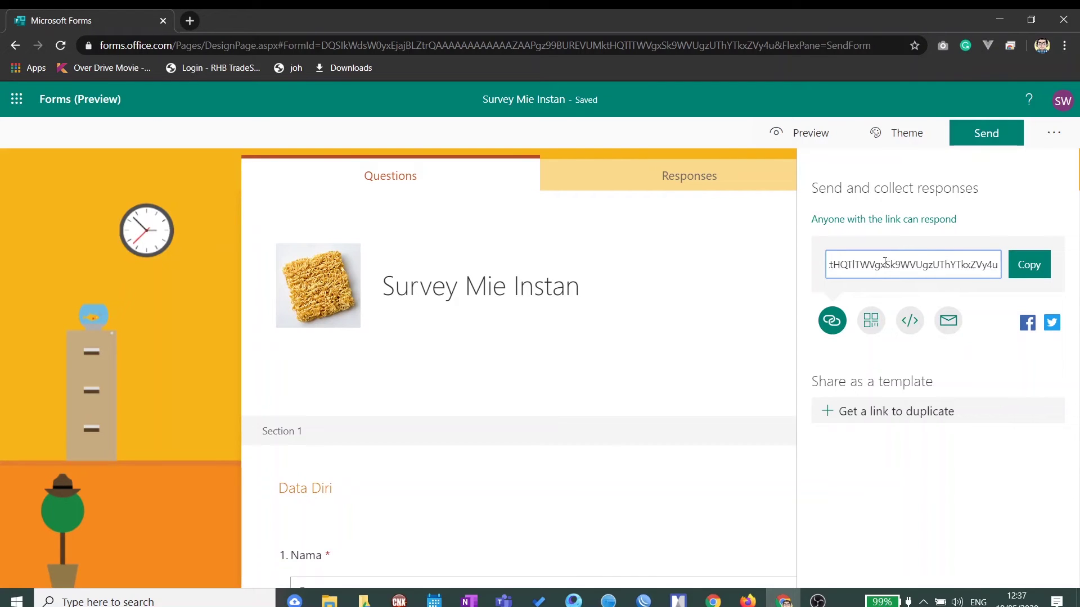
{"action": "left_click", "coordinate": [742, 276]}
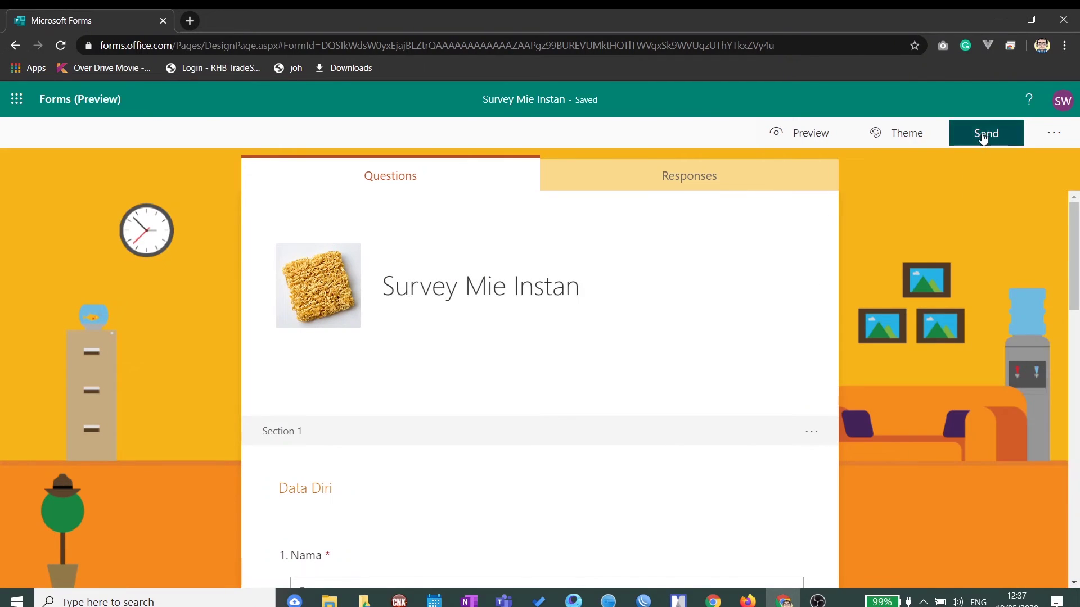
{"action": "left_click", "coordinate": [983, 135]}
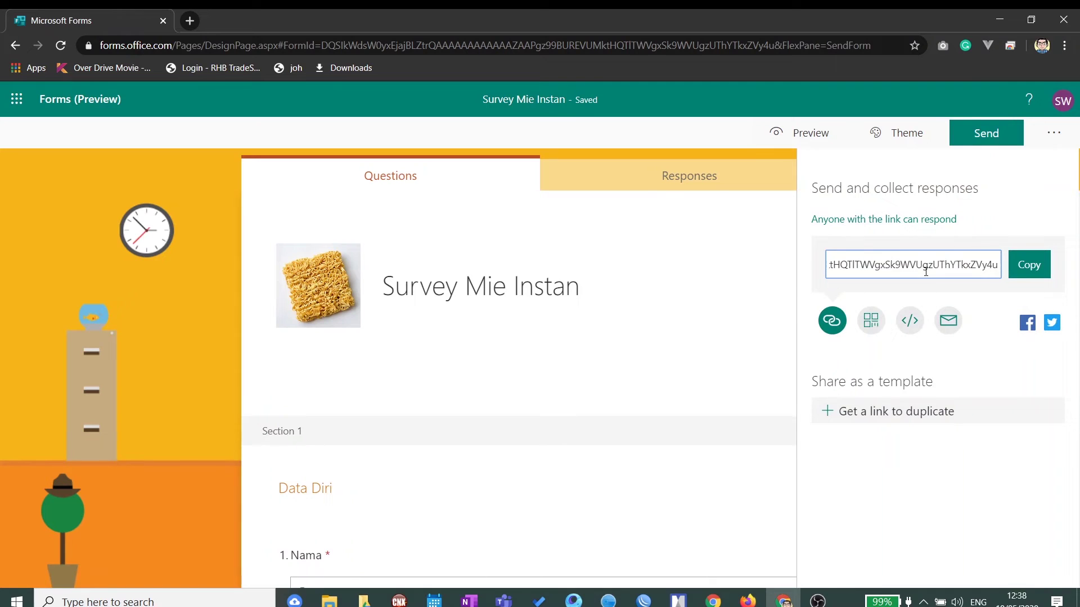
{"action": "left_click", "coordinate": [1030, 270]}
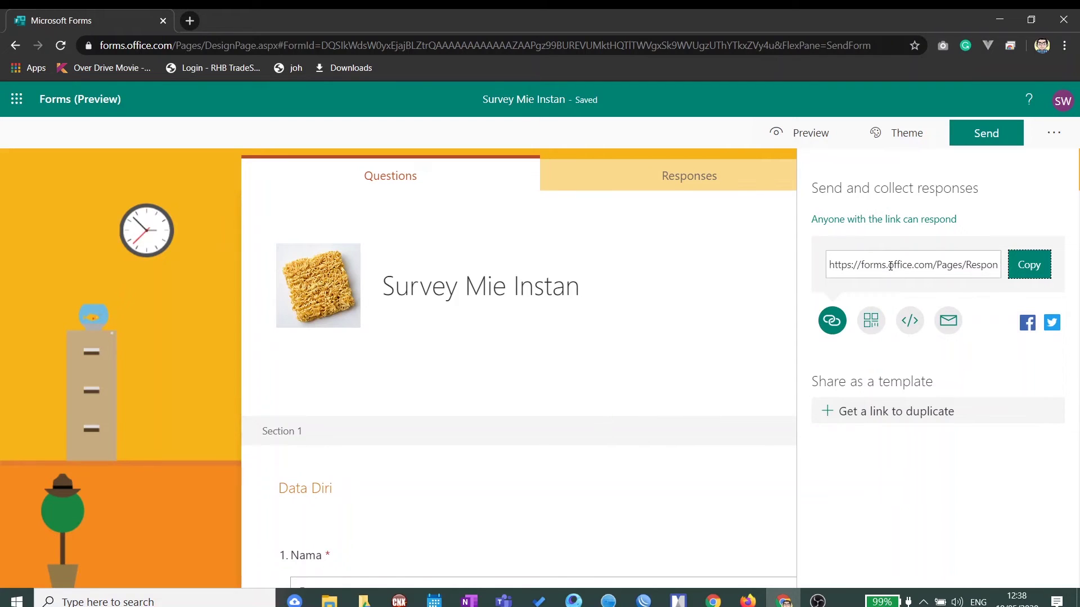
{"action": "left_click", "coordinate": [1031, 269]}
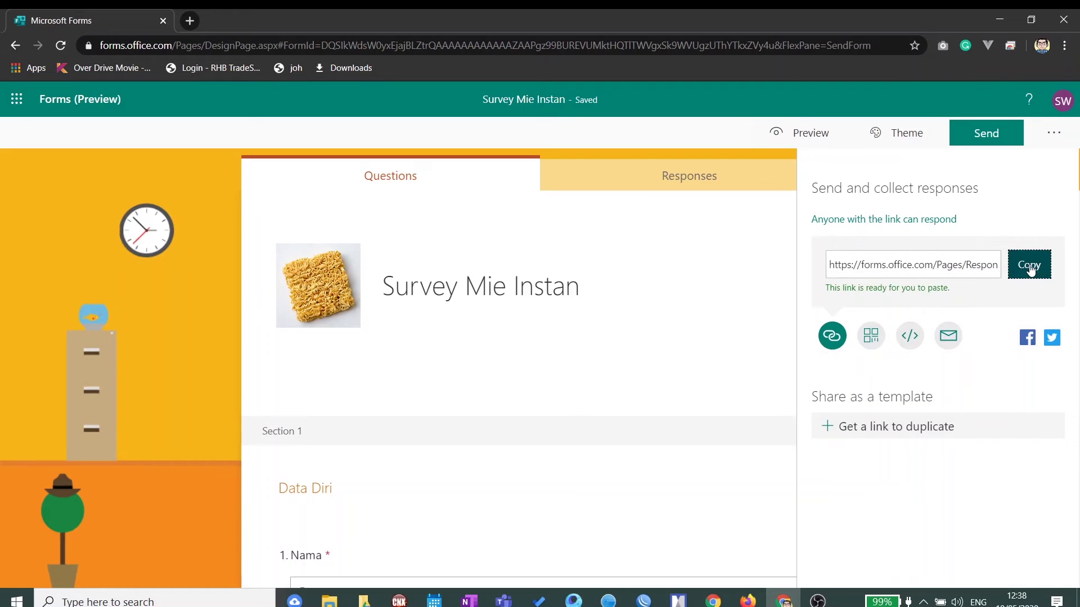
{"action": "left_click", "coordinate": [748, 601]}
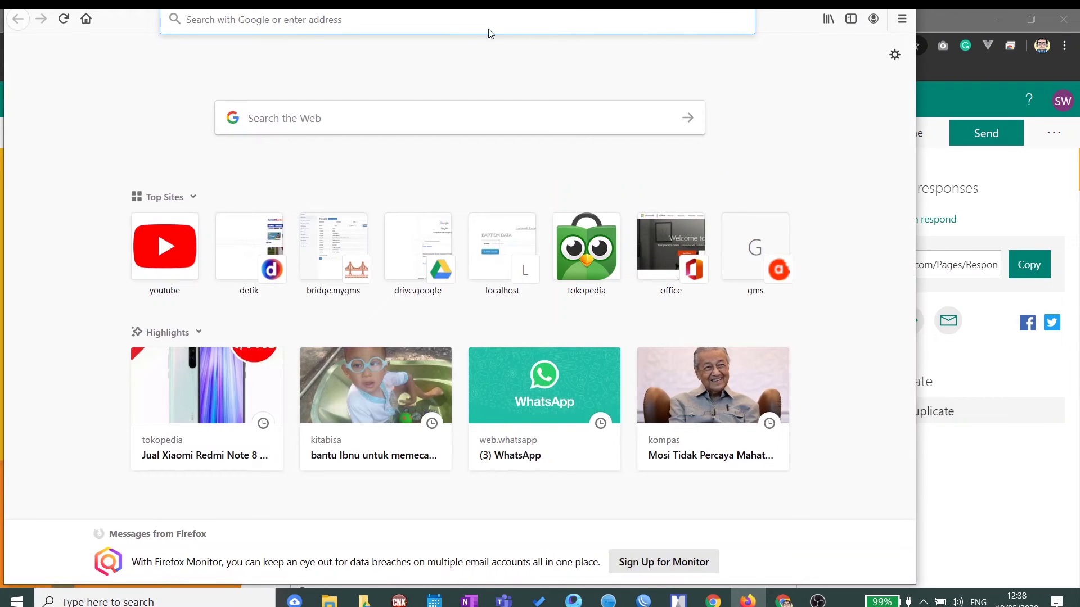
Step: Maximize Firefox and load the pasted forms.office.com response link
{"action": "left_click_drag", "start_coordinate": [780, 23], "coordinate": [809, 72]}
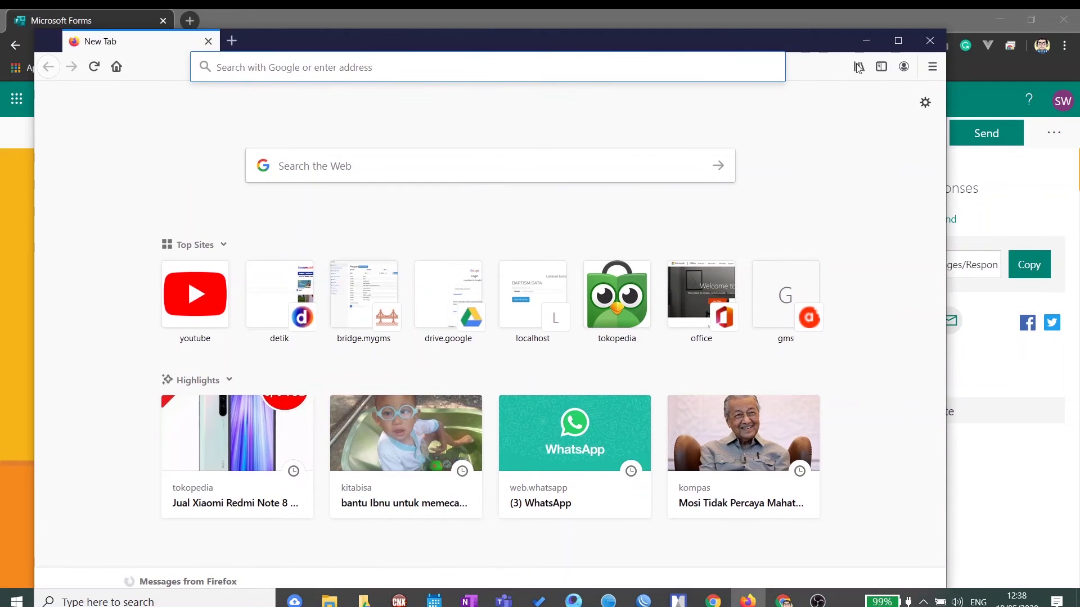
{"action": "left_click", "coordinate": [899, 41]}
{"action": "left_click", "coordinate": [288, 50]}
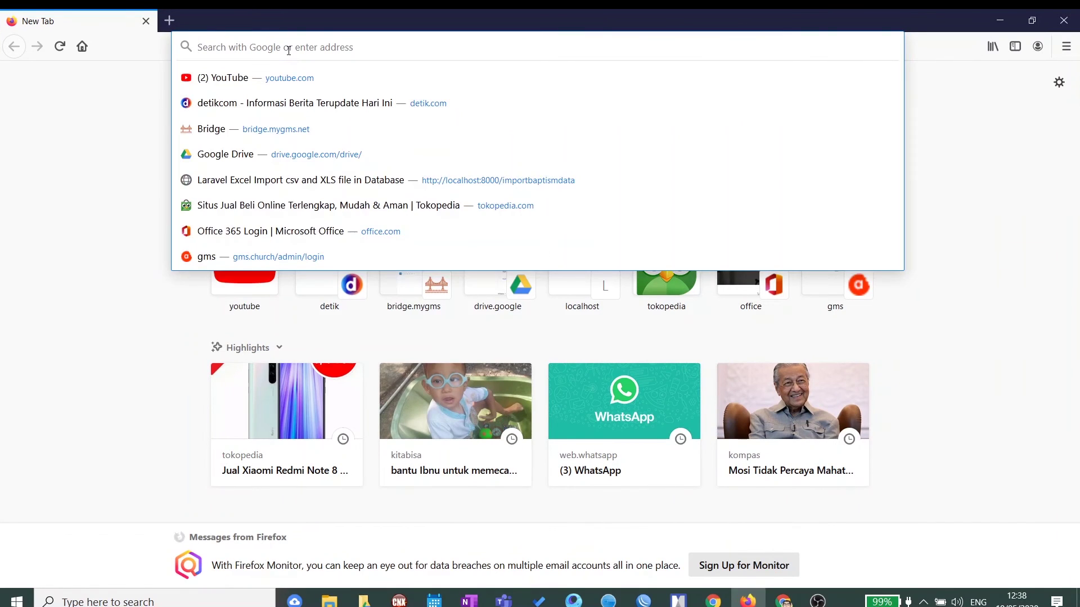
{"action": "key", "text": "ctrl+v"}
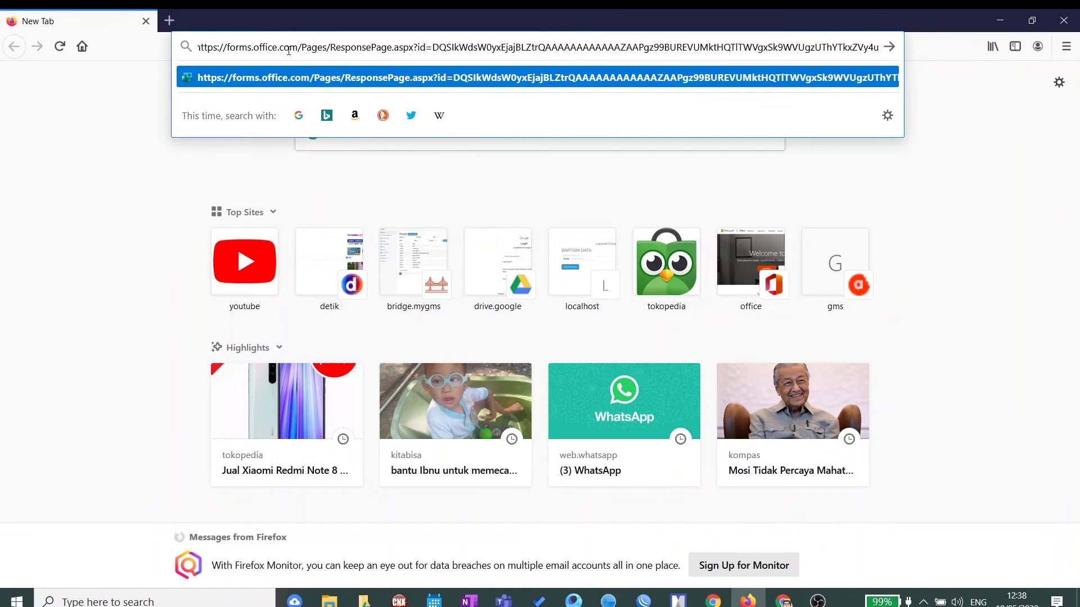
{"action": "key", "text": "Return"}
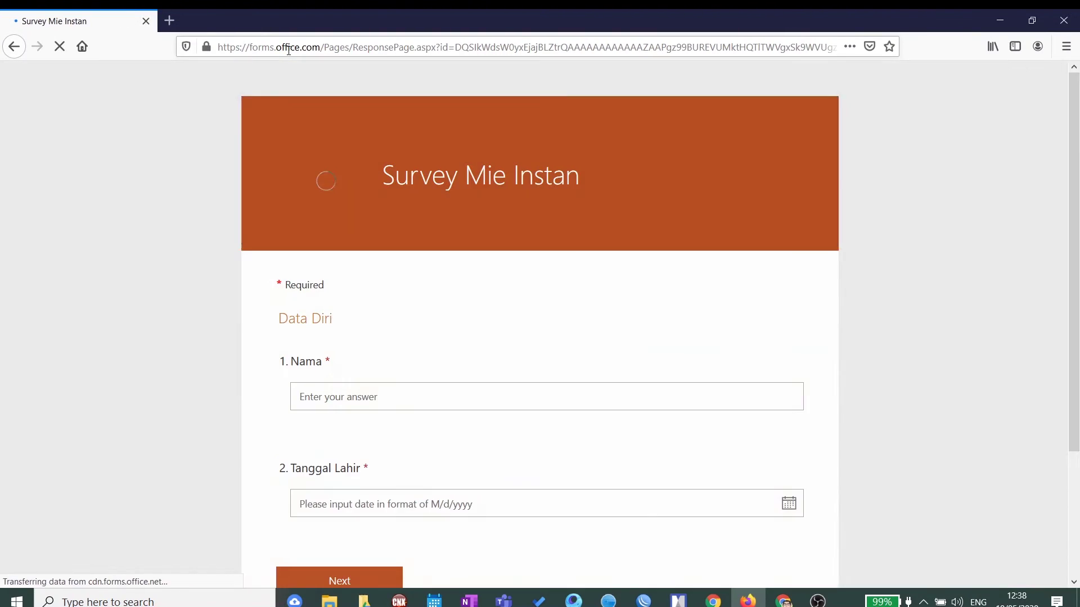
Step: Enter the respondent's full name in Nama and try Next, revealing the required-question message
{"action": "scroll", "coordinate": [530, 186], "scroll_direction": "down", "scroll_amount": 3}
{"action": "scroll", "coordinate": [364, 292], "scroll_direction": "up", "scroll_amount": 3}
{"action": "scroll", "coordinate": [309, 313], "scroll_direction": "down", "scroll_amount": 3}
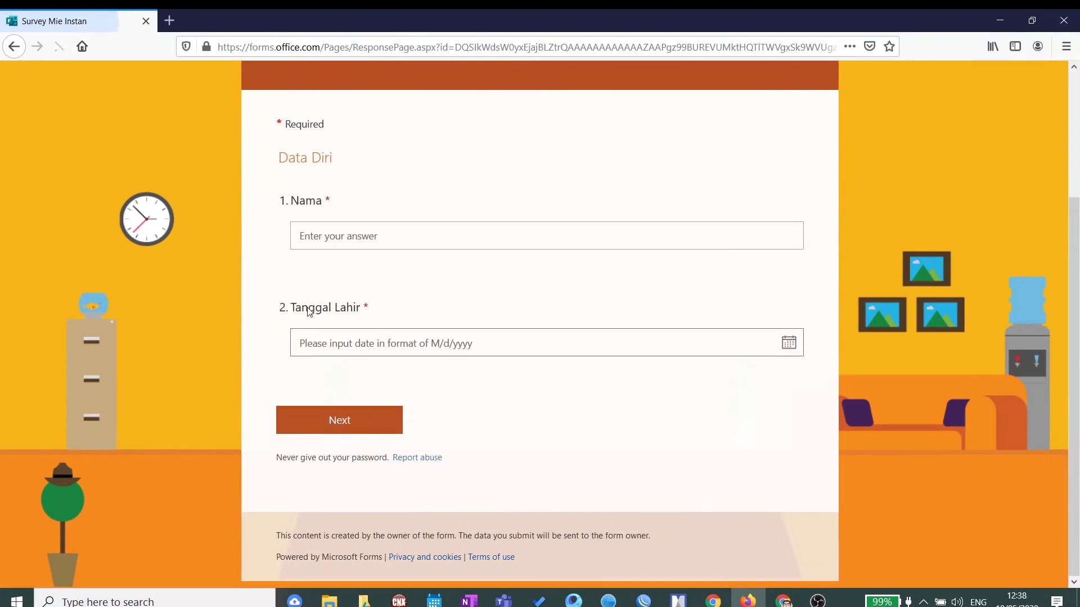
{"action": "left_click", "coordinate": [330, 237]}
{"action": "left_click", "coordinate": [373, 420]}
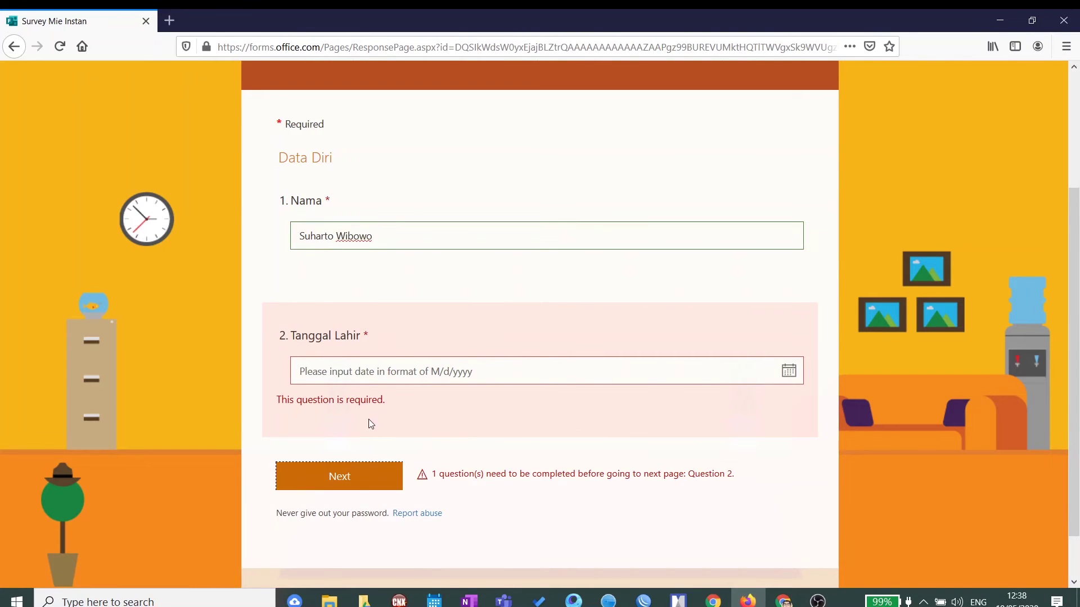
{"action": "left_click_drag", "start_coordinate": [415, 424], "coordinate": [275, 407]}
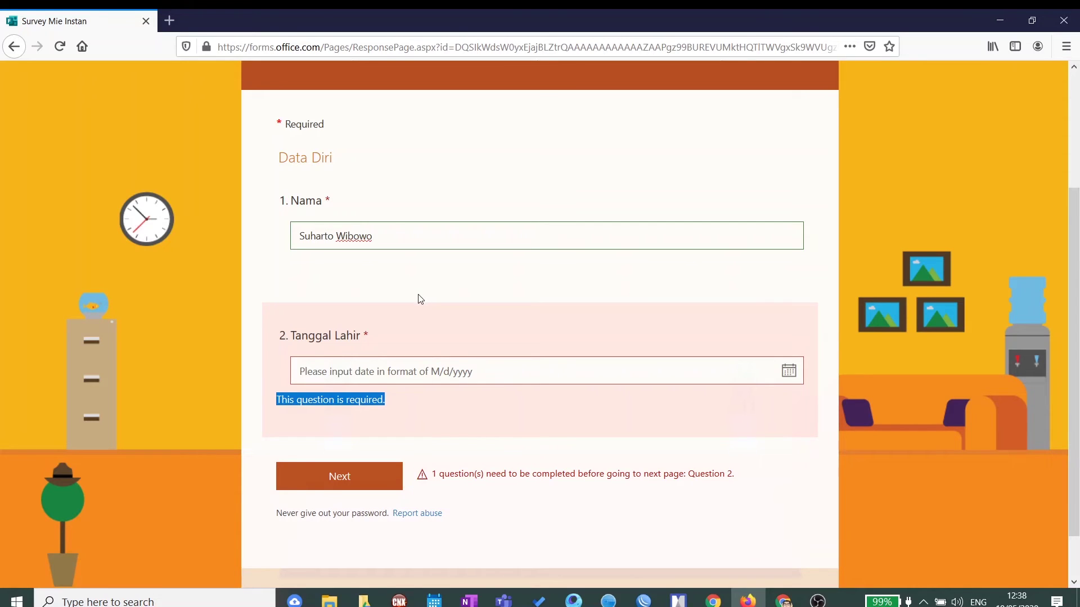
Step: Pick the 10th as the Tanggal Lahir date (5/10/2020) and continue to the questions
{"action": "left_click", "coordinate": [789, 371]}
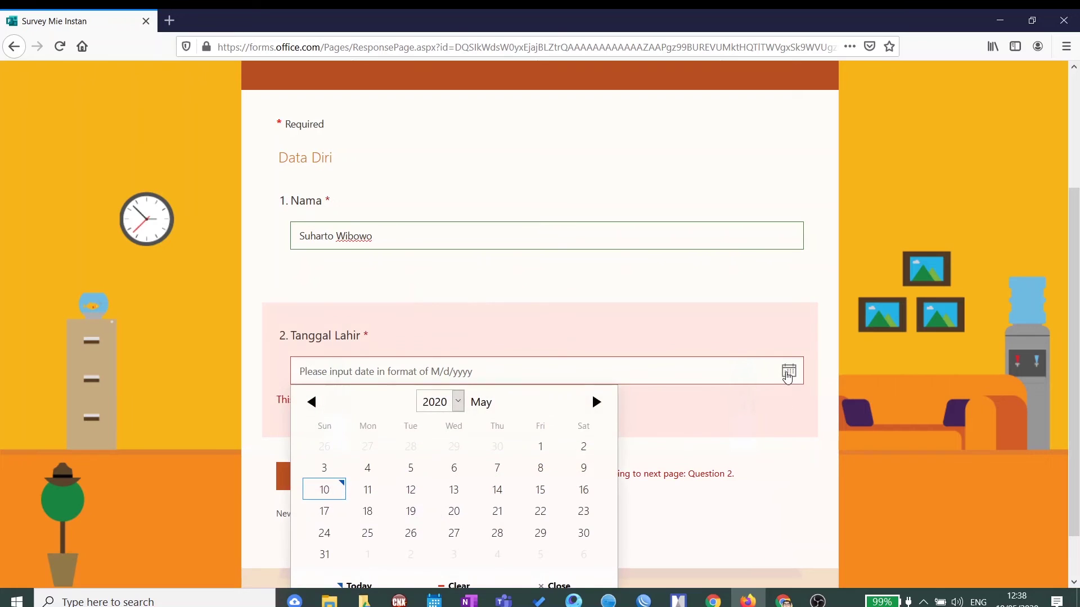
{"action": "left_click", "coordinate": [330, 484]}
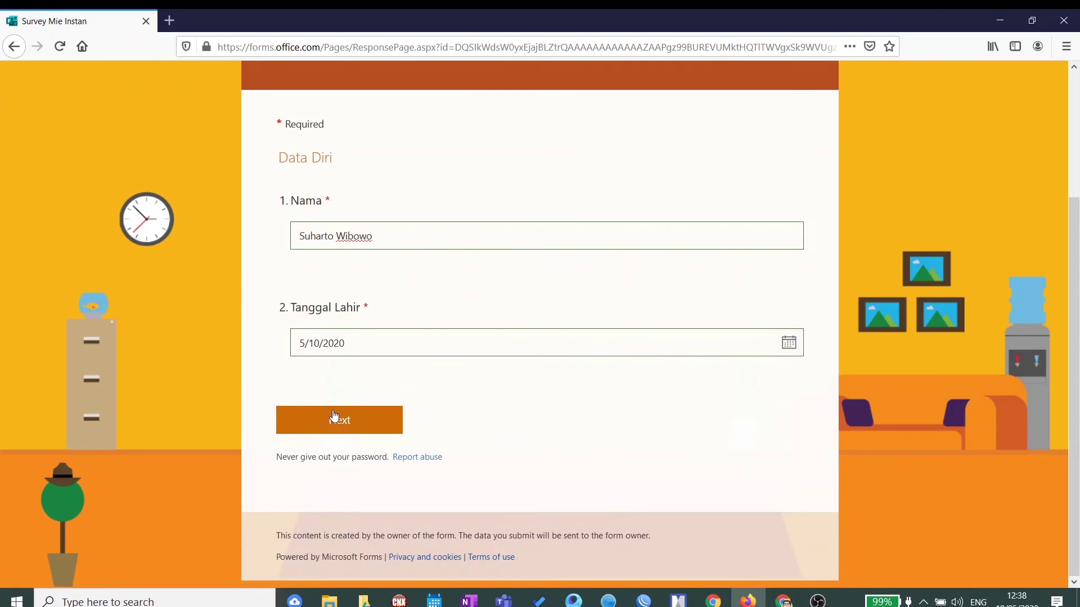
{"action": "left_click", "coordinate": [335, 419]}
{"action": "scroll", "coordinate": [545, 371], "scroll_direction": "down", "scroll_amount": 5}
{"action": "scroll", "coordinate": [544, 383], "scroll_direction": "up", "scroll_amount": 3}
Step: Answer the survey with Ayam Bawang, Gaga Mie, and a cheese-flavour explanation for question 5
{"action": "scroll", "coordinate": [545, 383], "scroll_direction": "up", "scroll_amount": 3}
{"action": "left_click", "coordinate": [296, 271]}
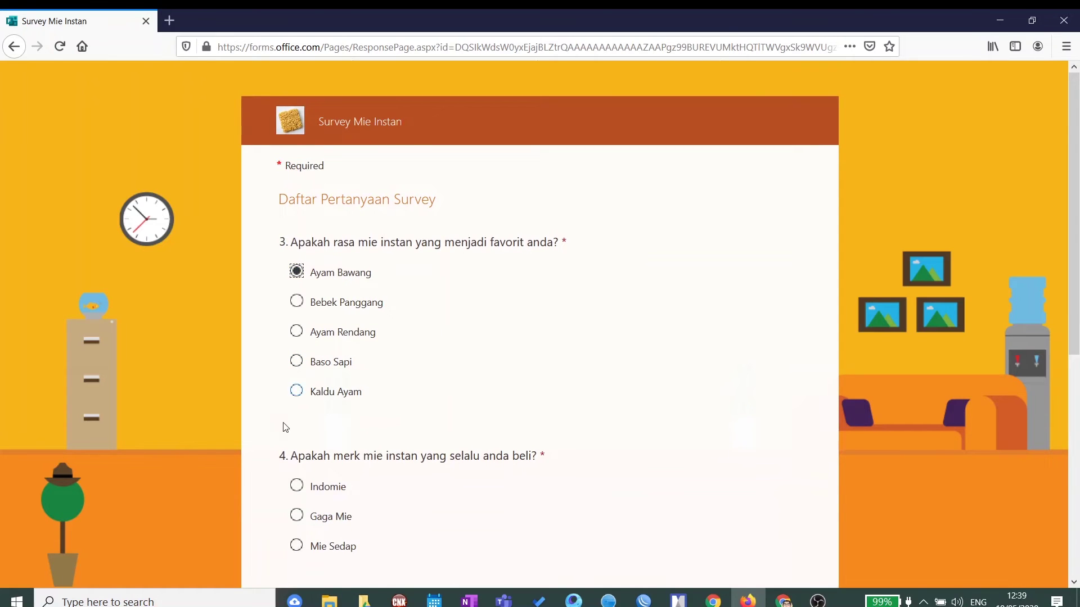
{"action": "left_click", "coordinate": [302, 516]}
{"action": "scroll", "coordinate": [302, 517], "scroll_direction": "down", "scroll_amount": 3}
{"action": "left_click", "coordinate": [734, 518]}
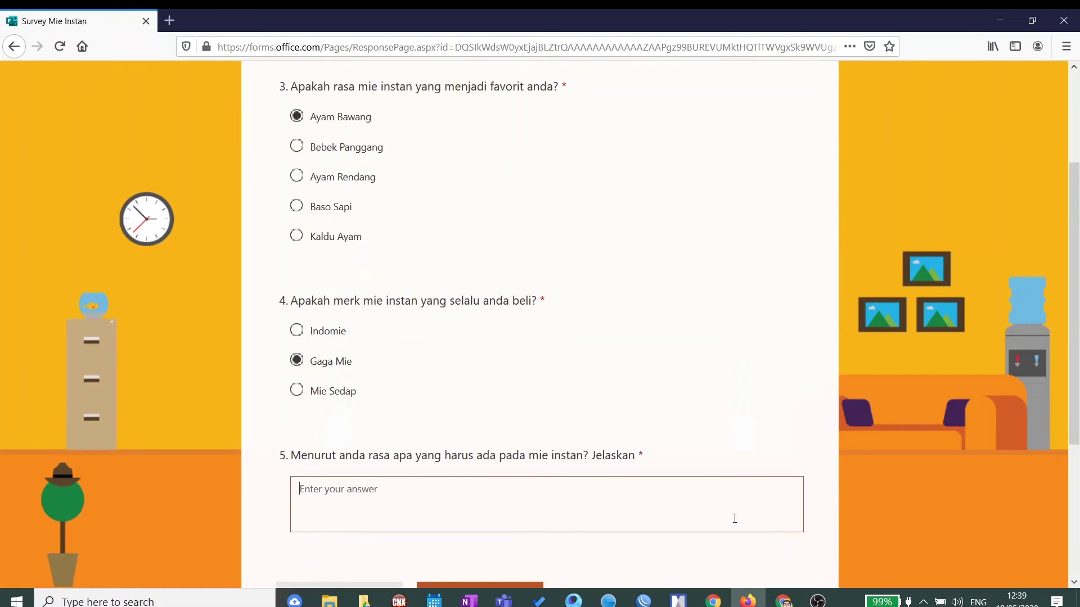
{"action": "type", "text": "K"}
{"action": "type", "text": "asa Keju, kar"}
{"action": "type", "text": "ena "}
{"action": "type", "text": "saya"}
{"action": "type", "text": " lebih k"}
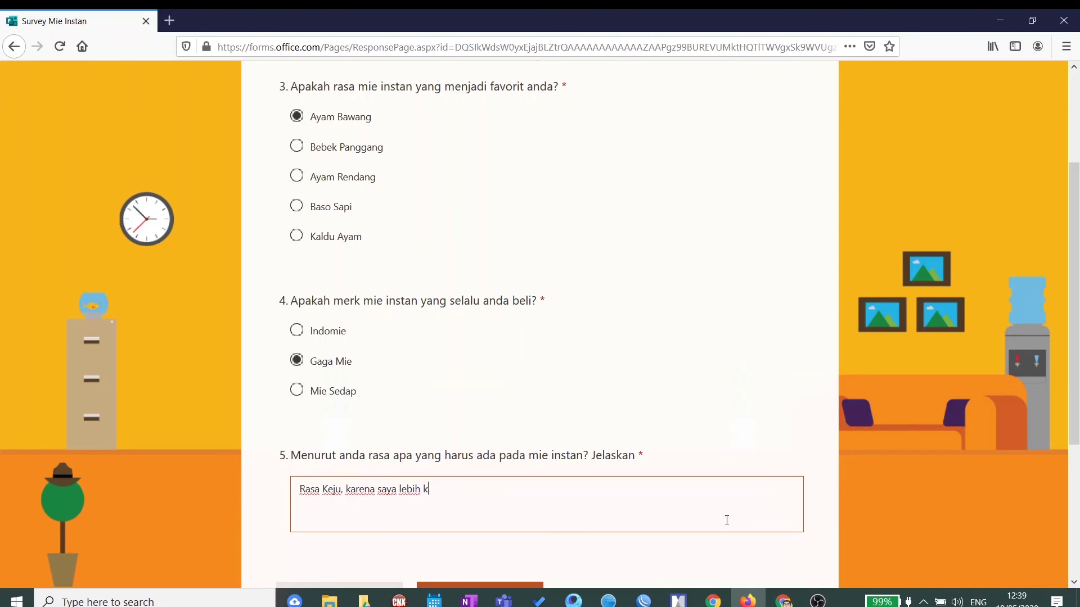
{"action": "type", "text": "eju dari pada masd"}
Step: Submit the response, highlight the Thanks! confirmation, and return to the form editor in Chrome
{"action": "scroll", "coordinate": [717, 517], "scroll_direction": "down", "scroll_amount": 4}
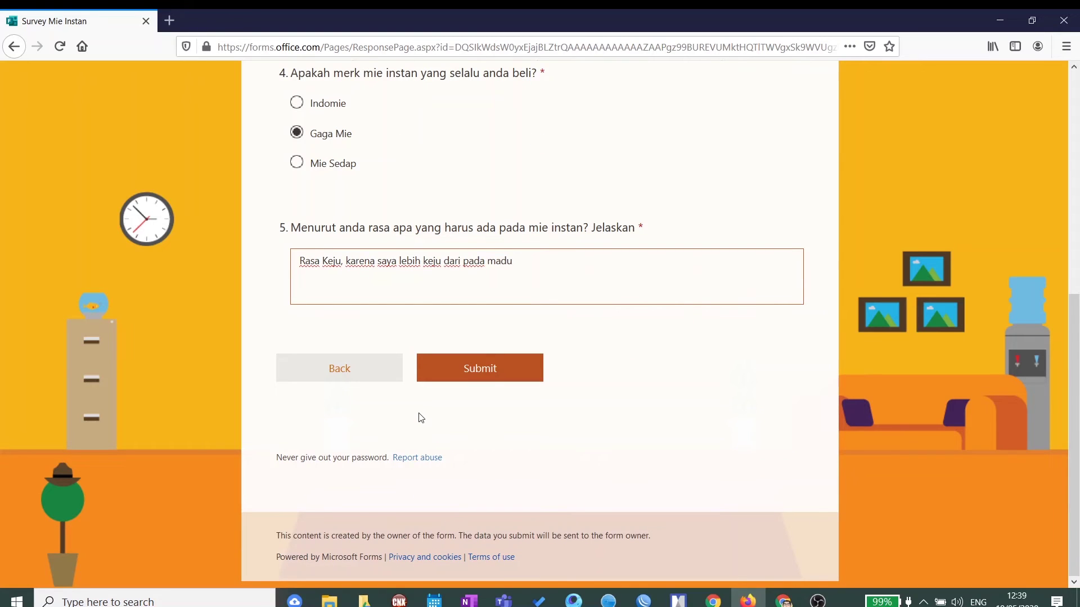
{"action": "left_click", "coordinate": [464, 375]}
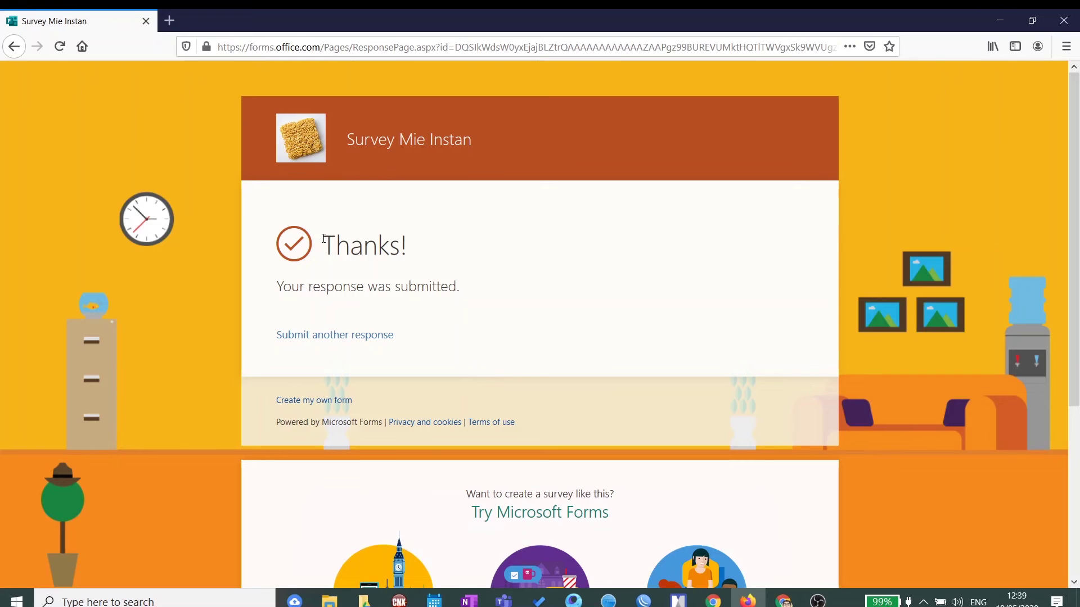
{"action": "left_click_drag", "start_coordinate": [324, 238], "coordinate": [482, 243]}
{"action": "left_click_drag", "start_coordinate": [465, 291], "coordinate": [266, 289]}
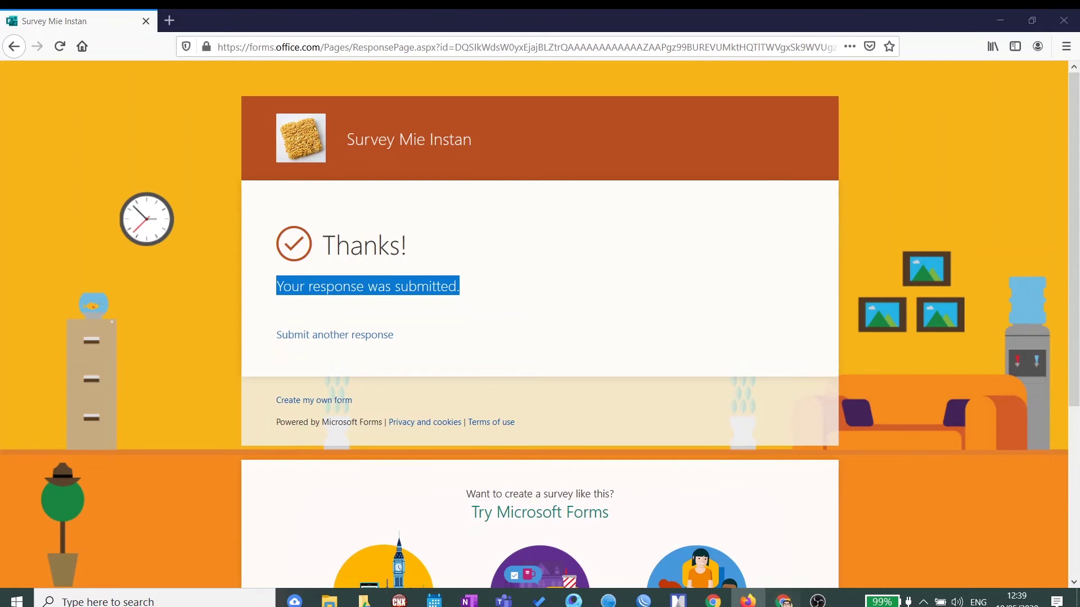
{"action": "left_click", "coordinate": [783, 601]}
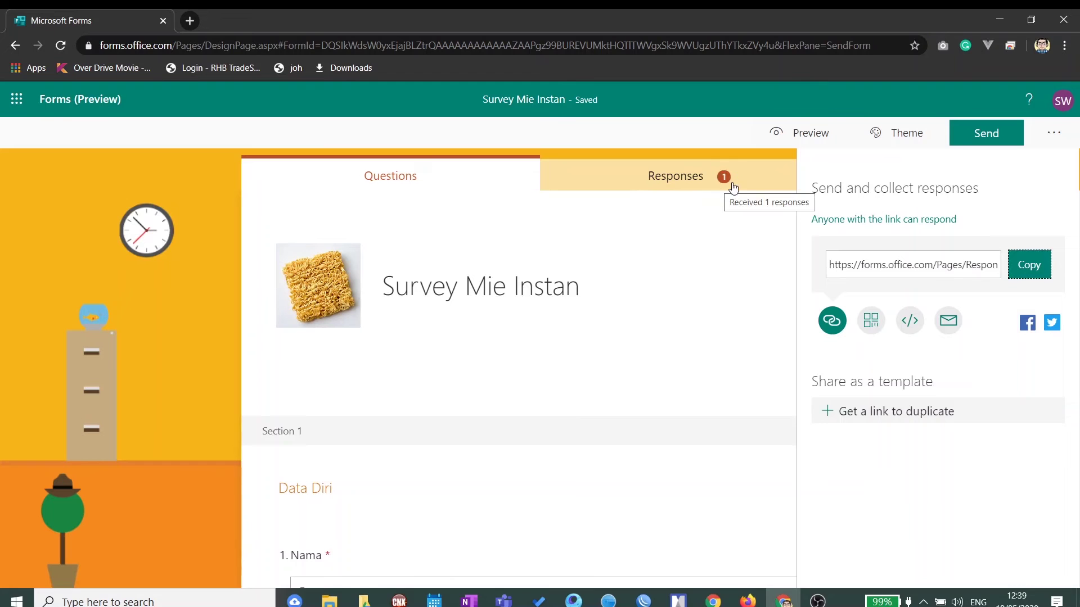
Step: Open the Responses summary and highlight the 1-response count and 00:40 average time
{"action": "left_click", "coordinate": [678, 178]}
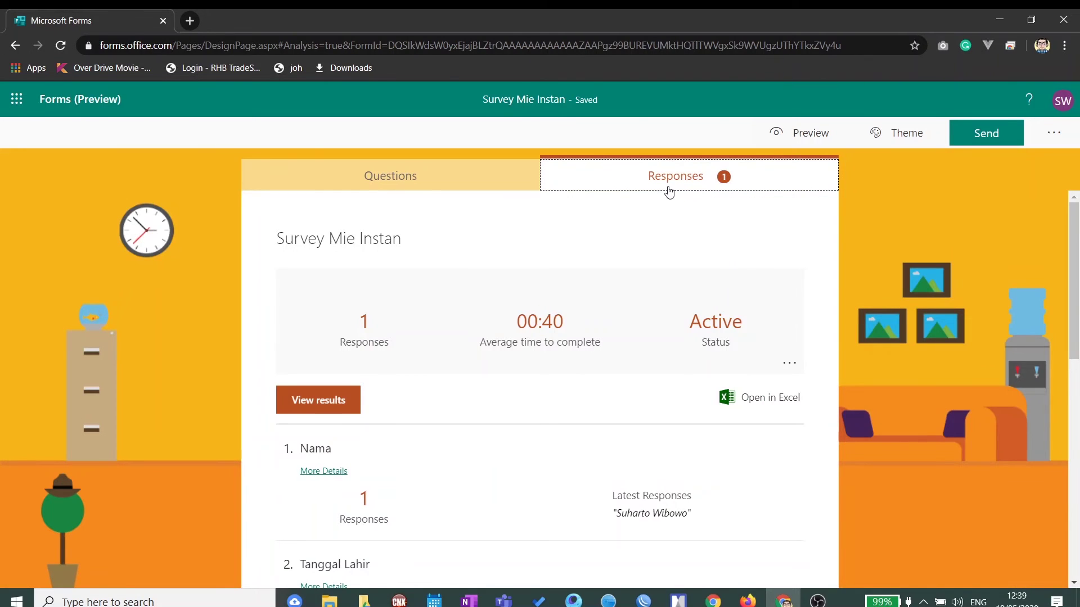
{"action": "scroll", "coordinate": [669, 197], "scroll_direction": "down", "scroll_amount": 1}
{"action": "scroll", "coordinate": [669, 197], "scroll_direction": "up", "scroll_amount": 1}
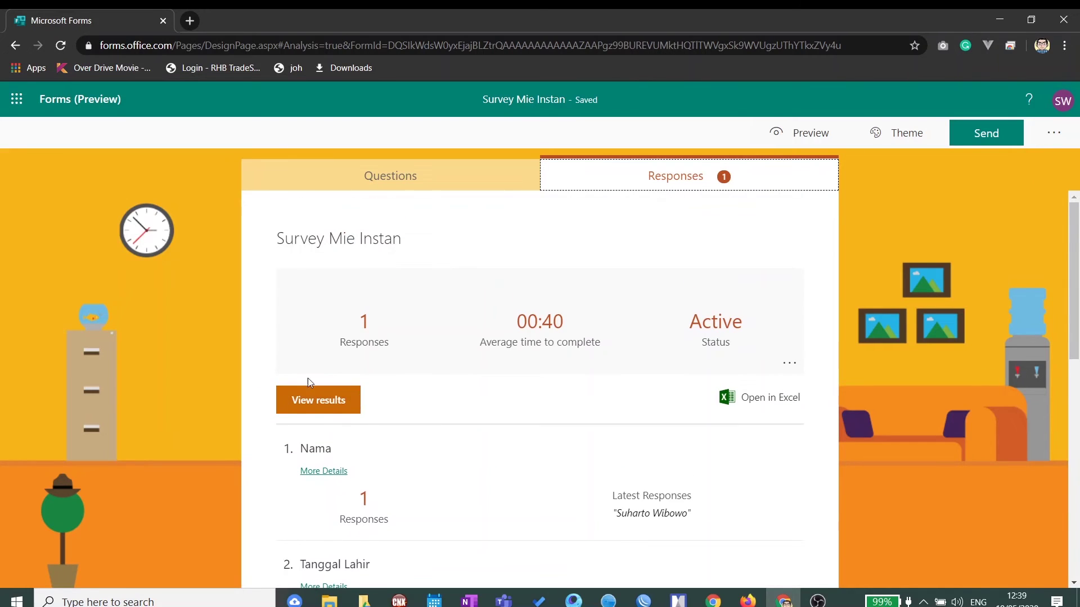
{"action": "left_click_drag", "start_coordinate": [338, 326], "coordinate": [384, 331]}
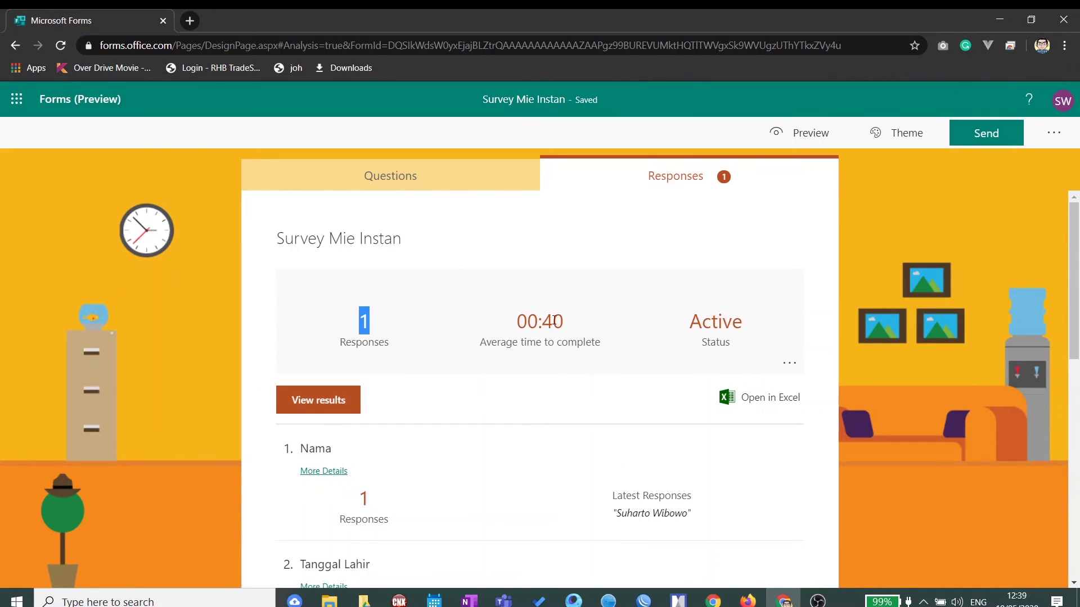
{"action": "left_click_drag", "start_coordinate": [505, 325], "coordinate": [574, 328]}
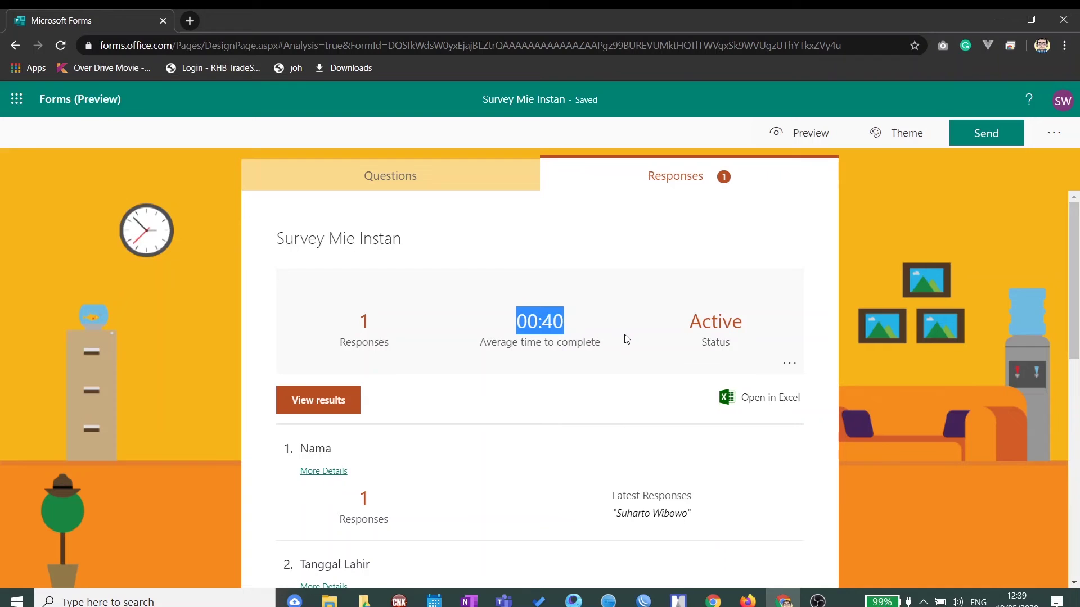
Step: Scroll the summary and highlight the latest answers, starting with the Nama question
{"action": "scroll", "coordinate": [627, 339], "scroll_direction": "down", "scroll_amount": 1}
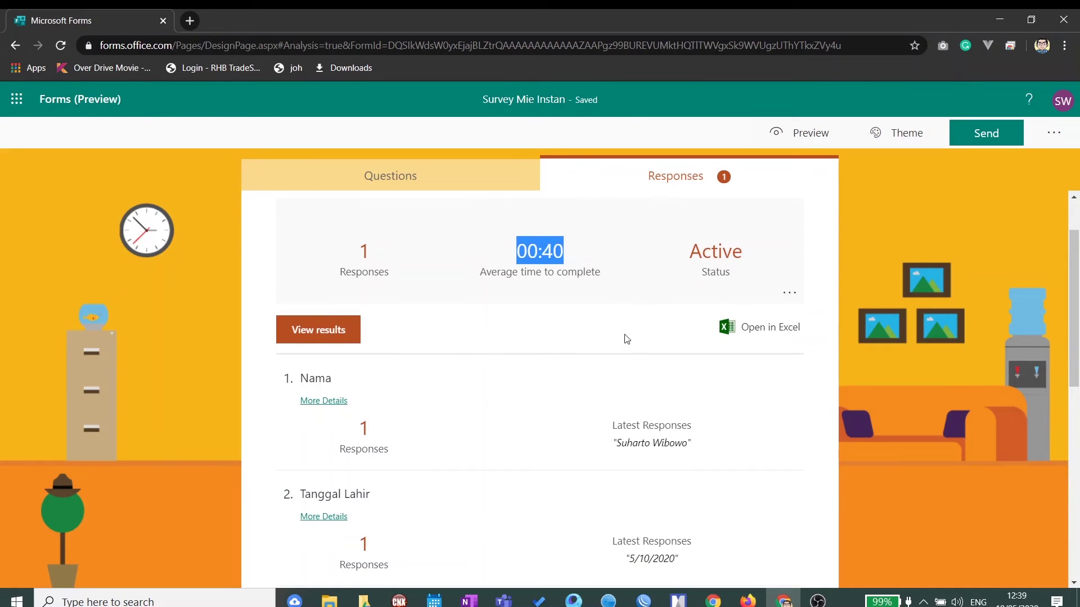
{"action": "scroll", "coordinate": [624, 337], "scroll_direction": "down", "scroll_amount": 1}
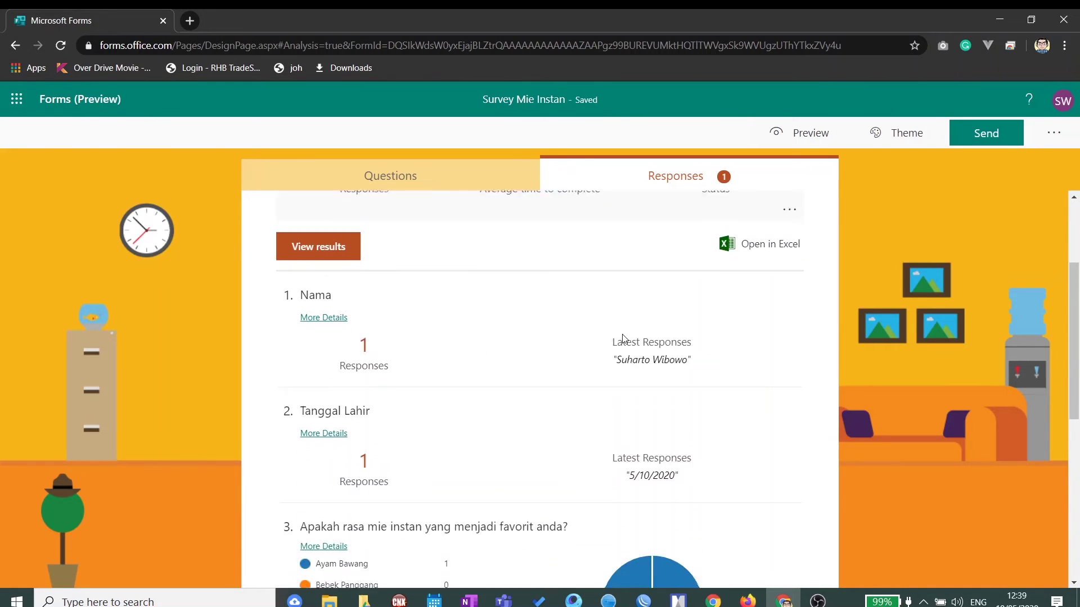
{"action": "left_click_drag", "start_coordinate": [617, 303], "coordinate": [682, 304]}
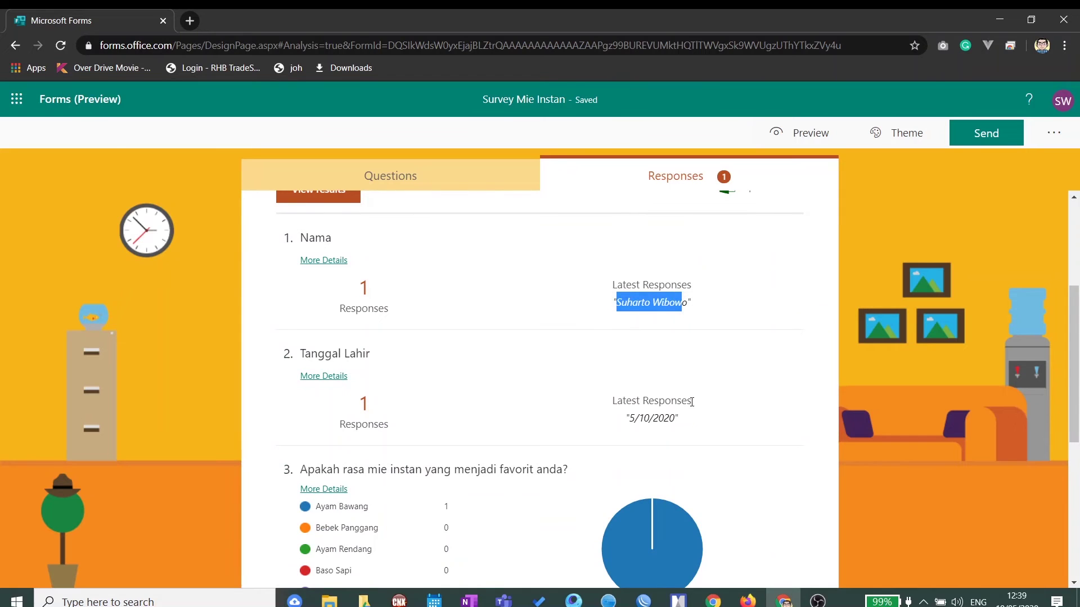
{"action": "left_click_drag", "start_coordinate": [627, 415], "coordinate": [724, 417]}
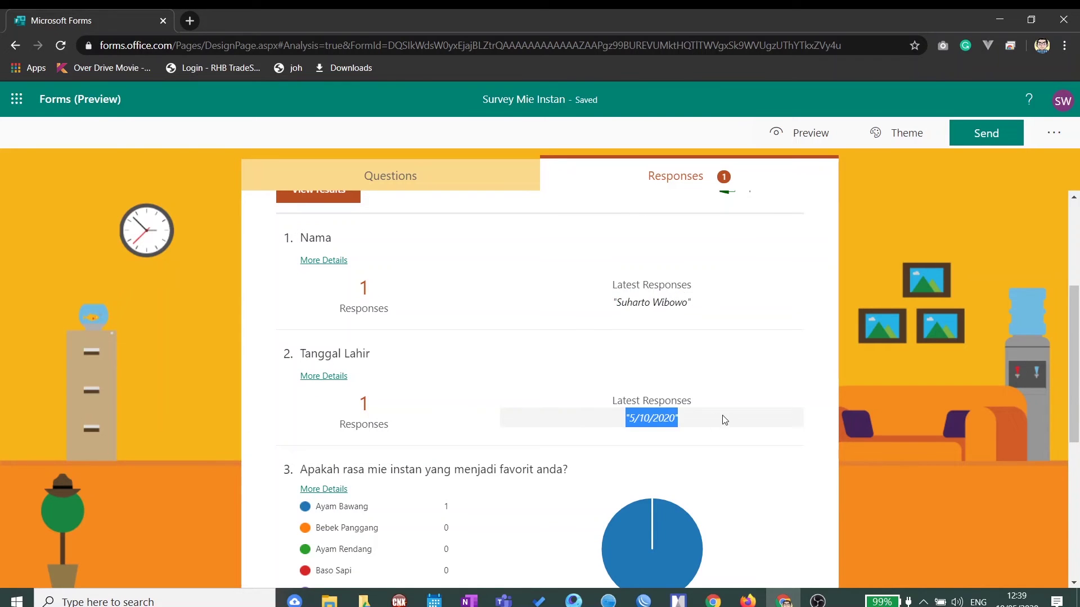
{"action": "scroll", "coordinate": [723, 417], "scroll_direction": "down", "scroll_amount": 3}
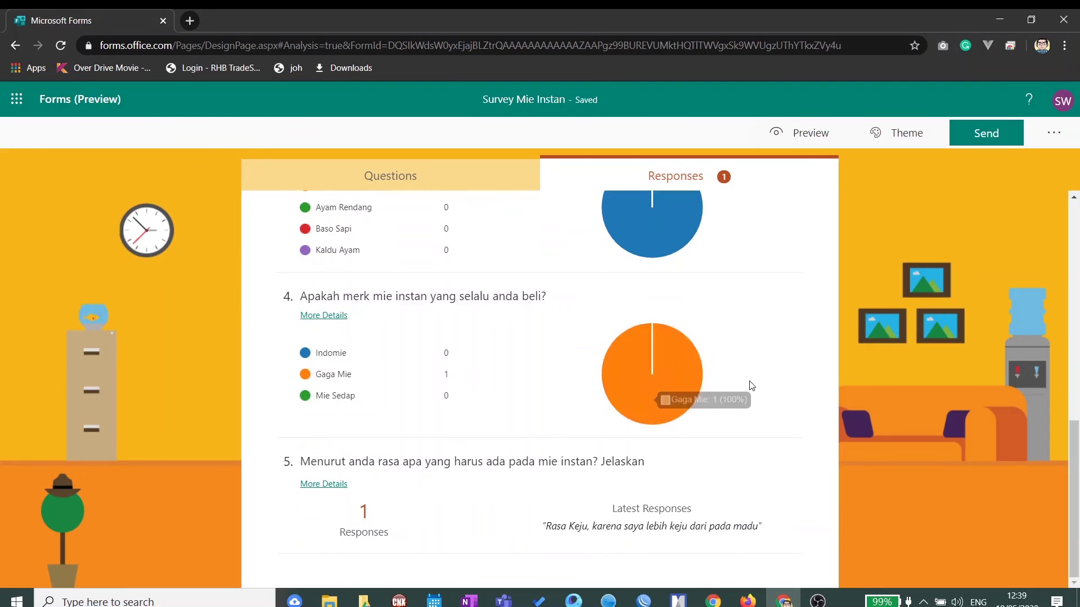
{"action": "scroll", "coordinate": [747, 386], "scroll_direction": "up", "scroll_amount": 5}
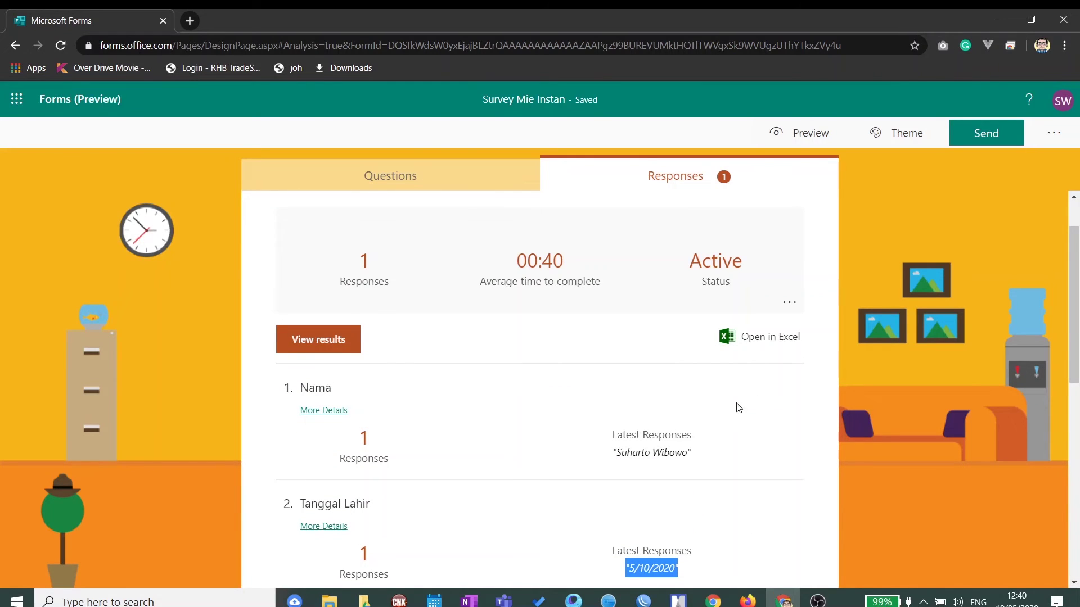
{"action": "scroll", "coordinate": [694, 386], "scroll_direction": "down", "scroll_amount": 1}
{"action": "scroll", "coordinate": [697, 387], "scroll_direction": "up", "scroll_amount": 2}
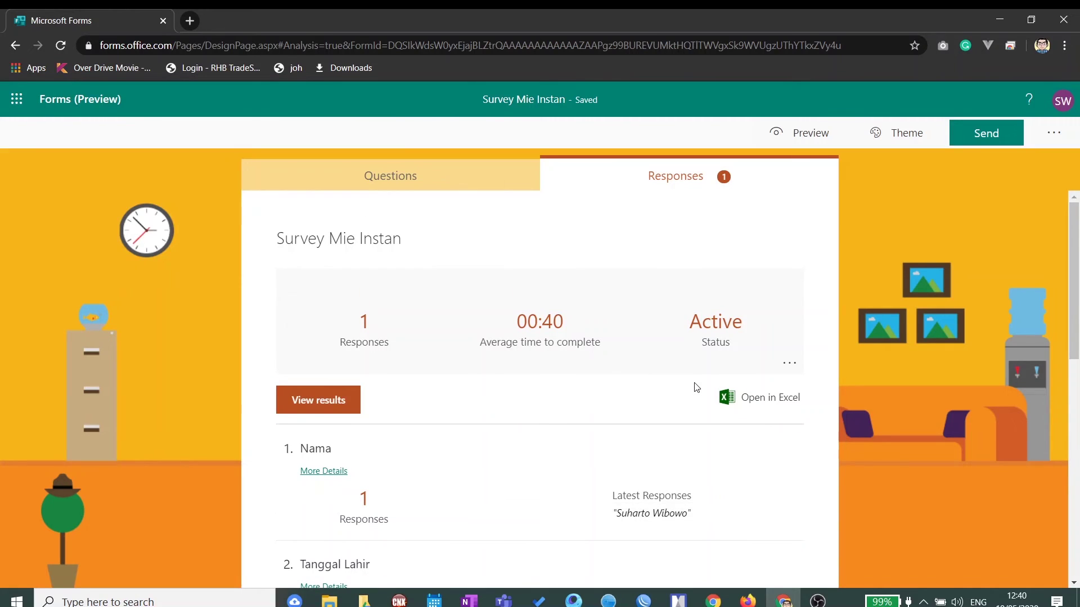
Step: Export the responses as Survey Mie Instan.xlsx to the Desktop and open the downloaded workbook
{"action": "left_click", "coordinate": [780, 404]}
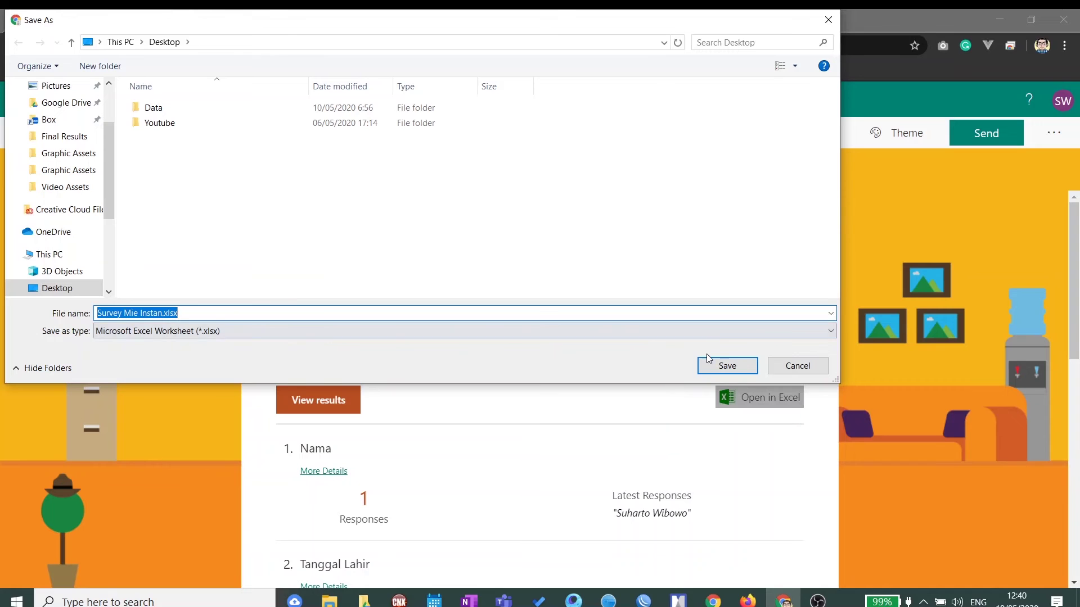
{"action": "left_click", "coordinate": [711, 370]}
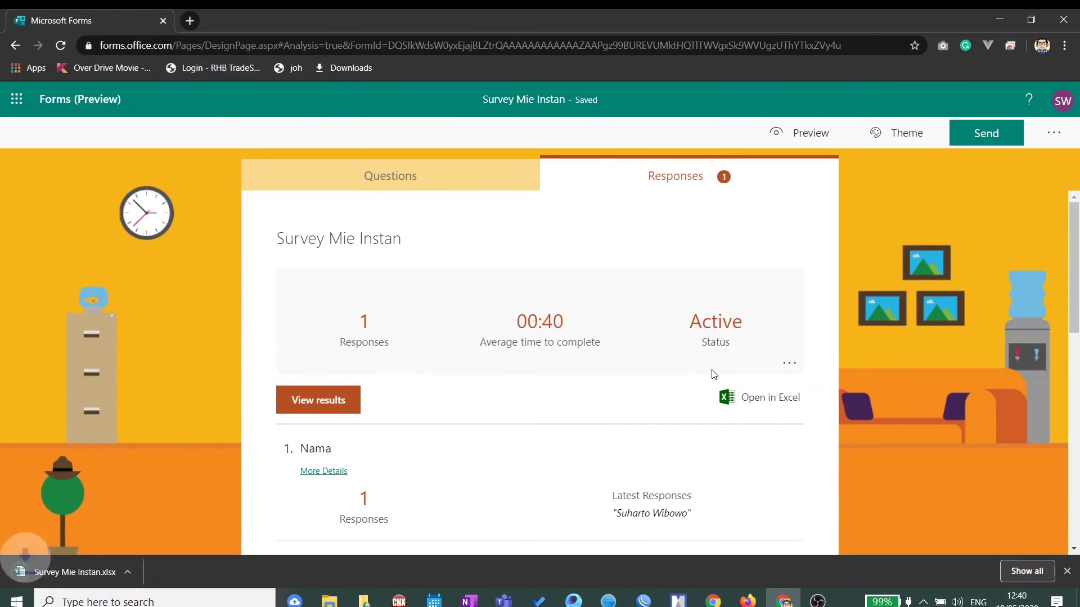
{"action": "left_click", "coordinate": [146, 573]}
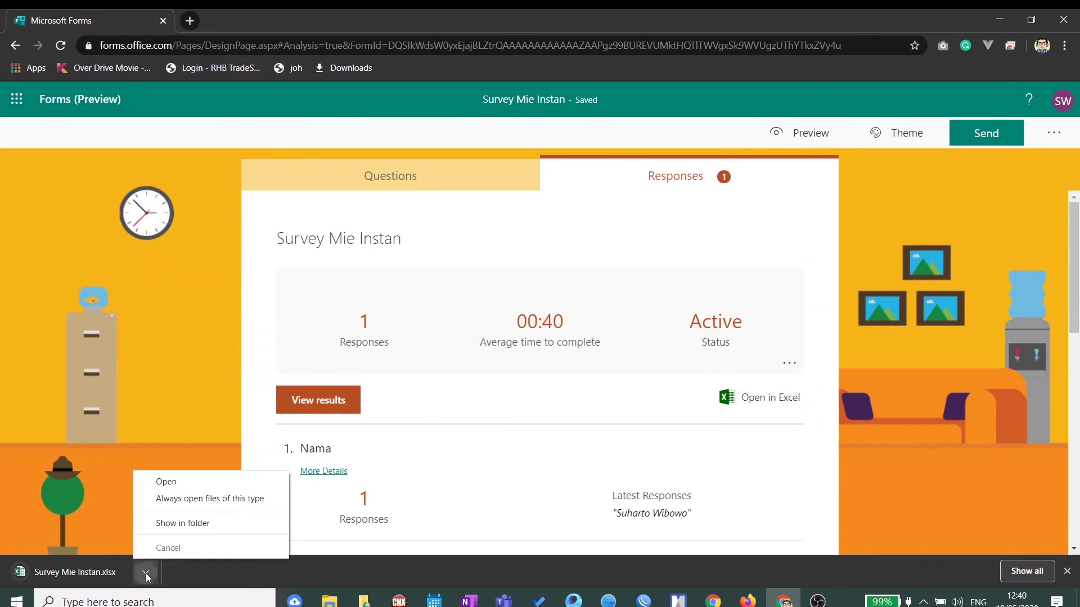
{"action": "left_click", "coordinate": [185, 480]}
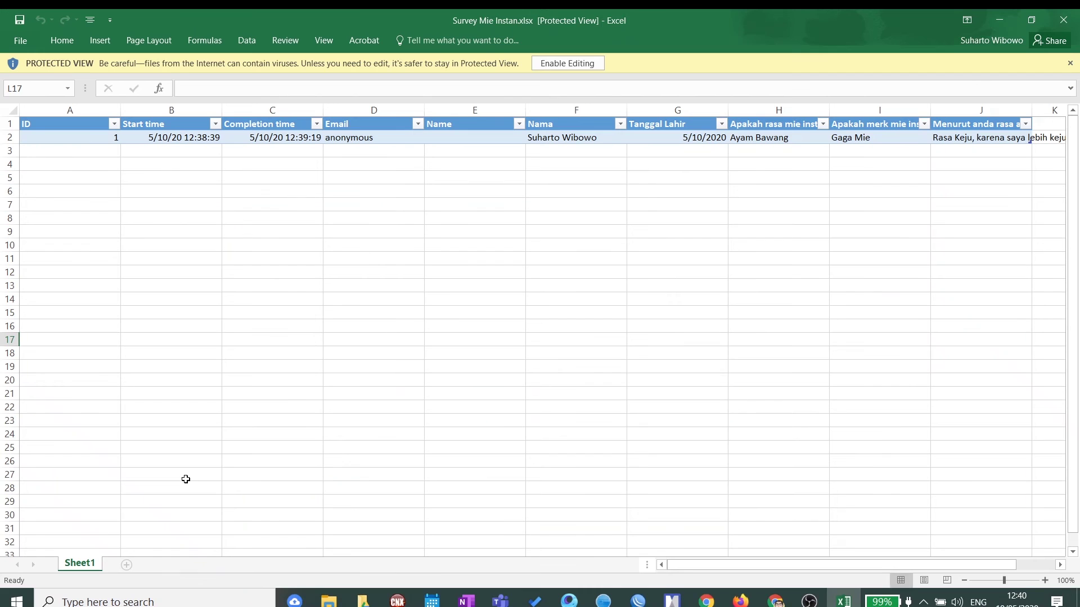
Step: Inspect row 2's start time, completion time, Email, Name, Nama, Ayam Bawang and Gaga Mie cells
{"action": "left_click", "coordinate": [319, 242]}
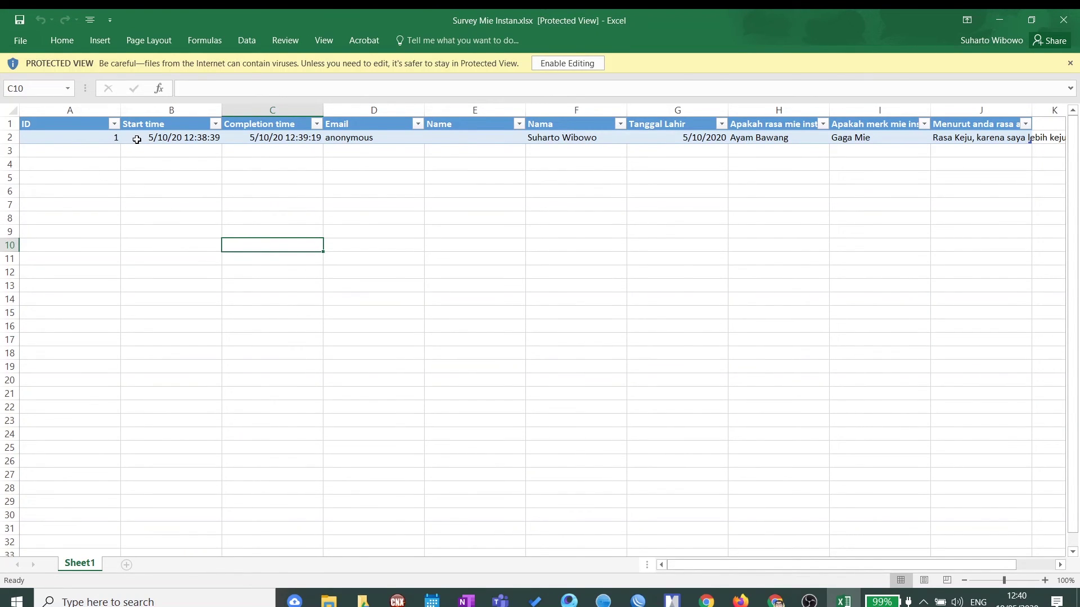
{"action": "left_click", "coordinate": [169, 139]}
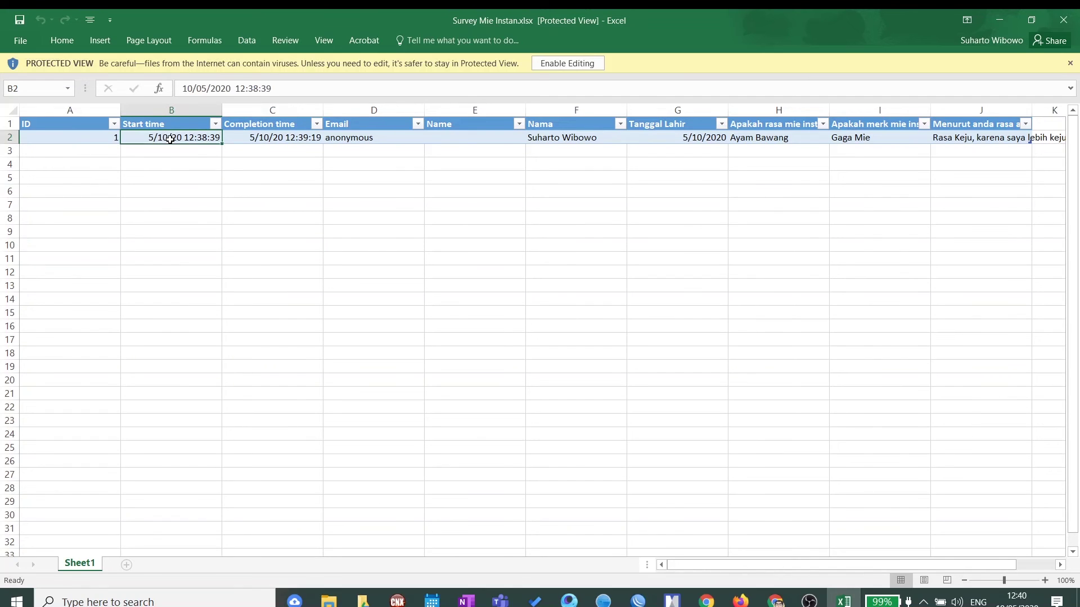
{"action": "left_click", "coordinate": [263, 138]}
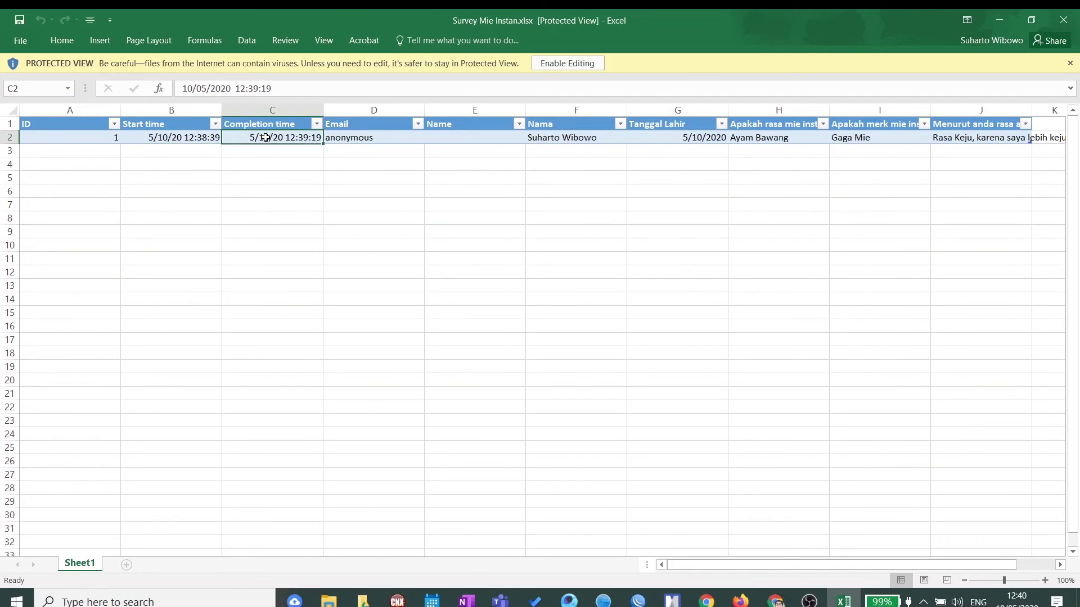
{"action": "left_click", "coordinate": [380, 138]}
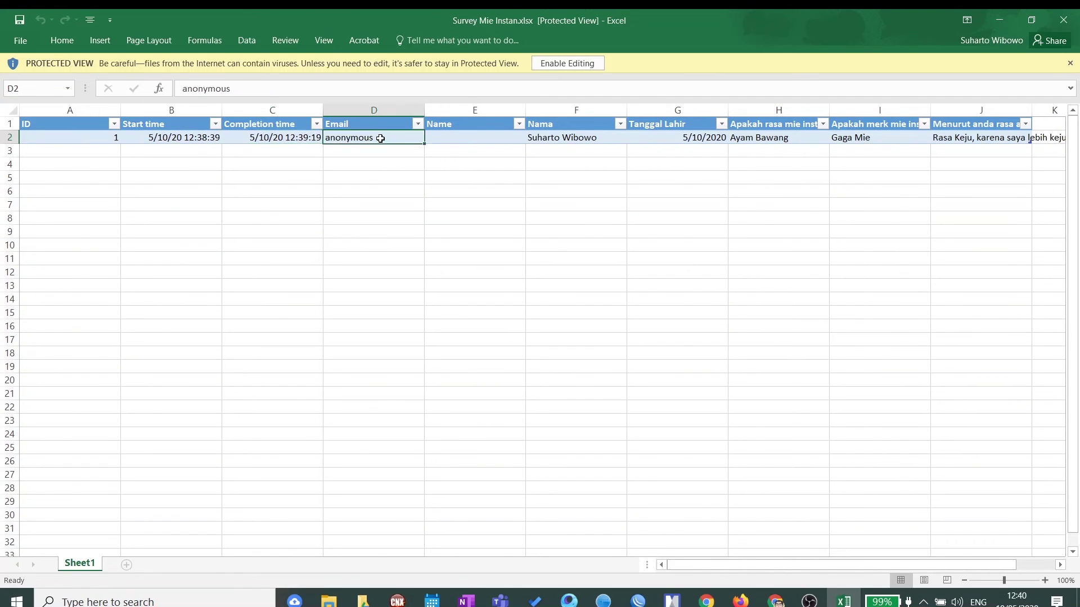
{"action": "left_click", "coordinate": [461, 139]}
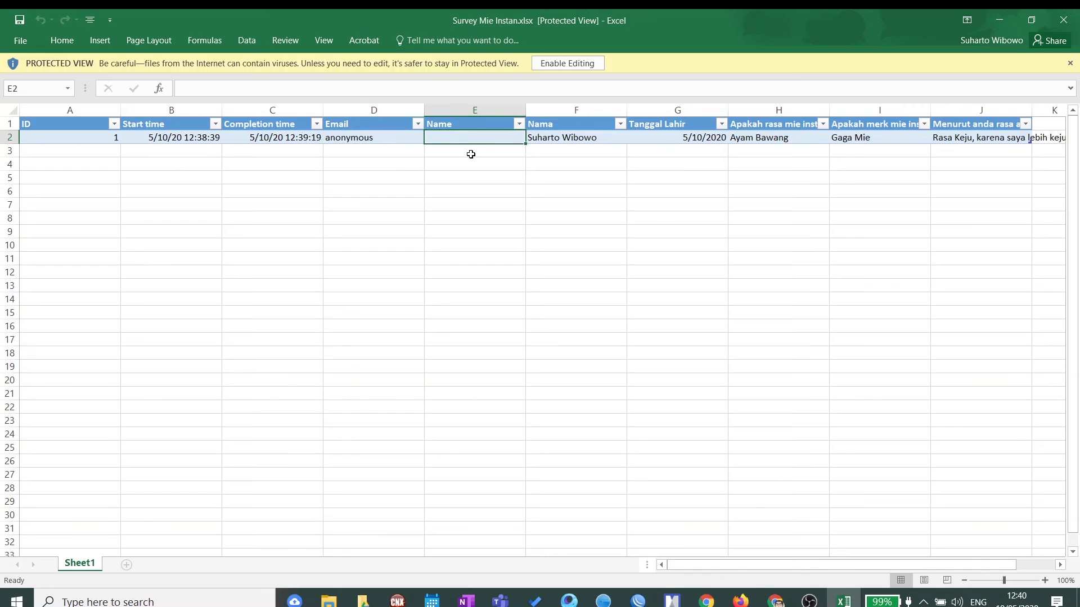
{"action": "left_click", "coordinate": [376, 138]}
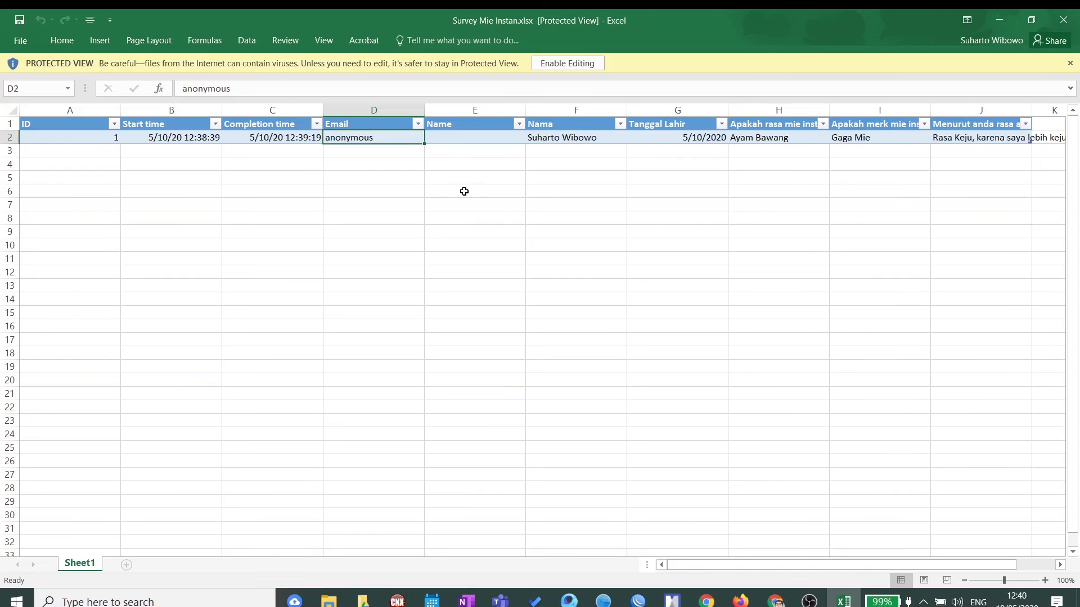
{"action": "left_click", "coordinate": [591, 141]}
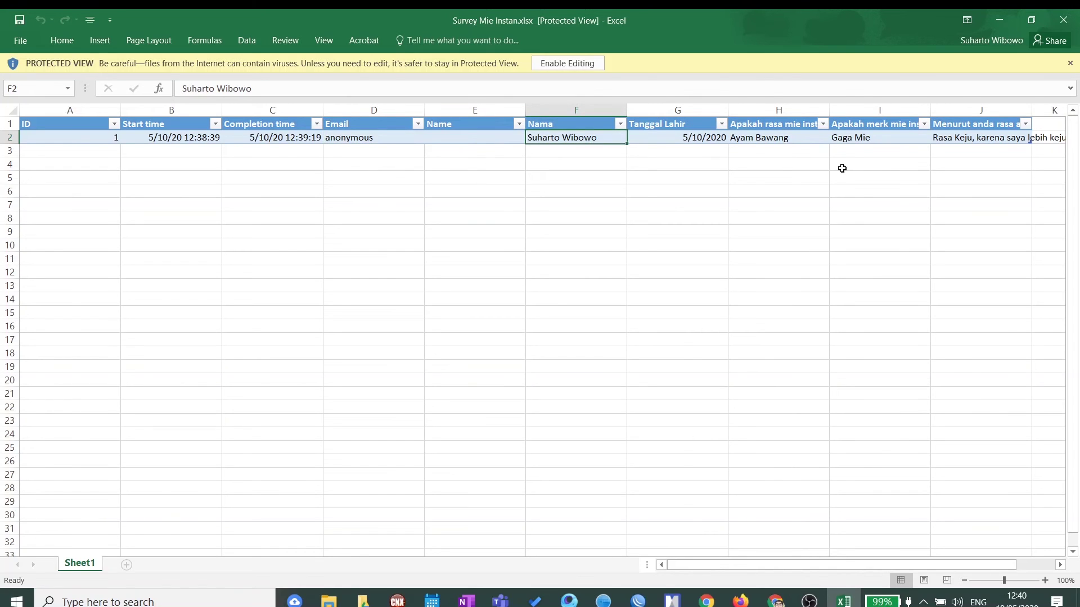
{"action": "left_click", "coordinate": [790, 142]}
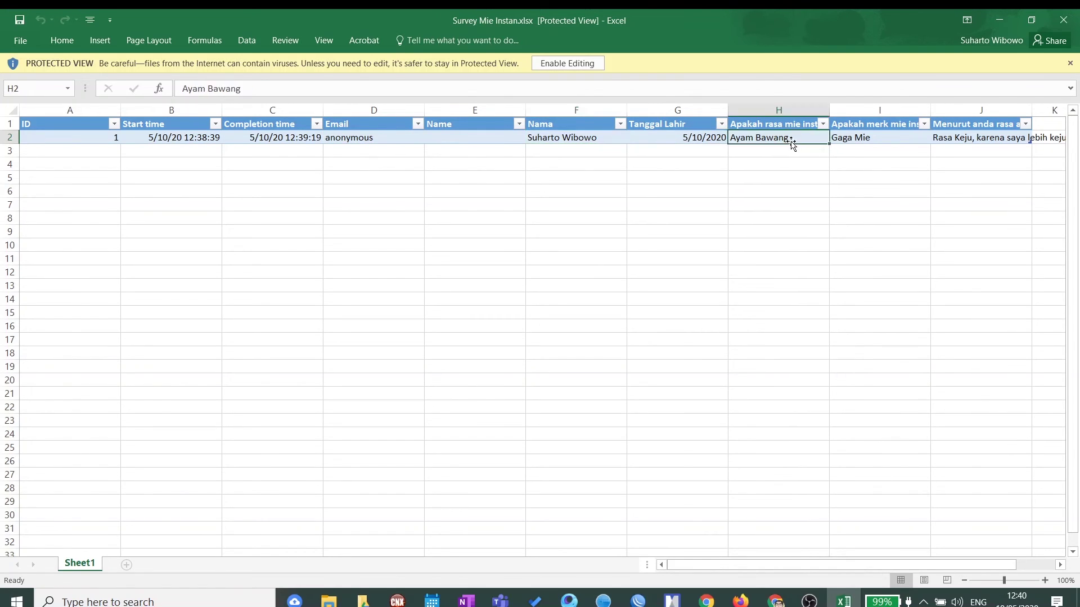
{"action": "left_click", "coordinate": [885, 140]}
Step: Widen column J to show the whole open-ended answer, then close the workbook
{"action": "left_click", "coordinate": [954, 137]}
{"action": "left_click_drag", "start_coordinate": [867, 566], "coordinate": [837, 564]}
{"action": "left_click_drag", "start_coordinate": [930, 111], "coordinate": [1044, 110]}
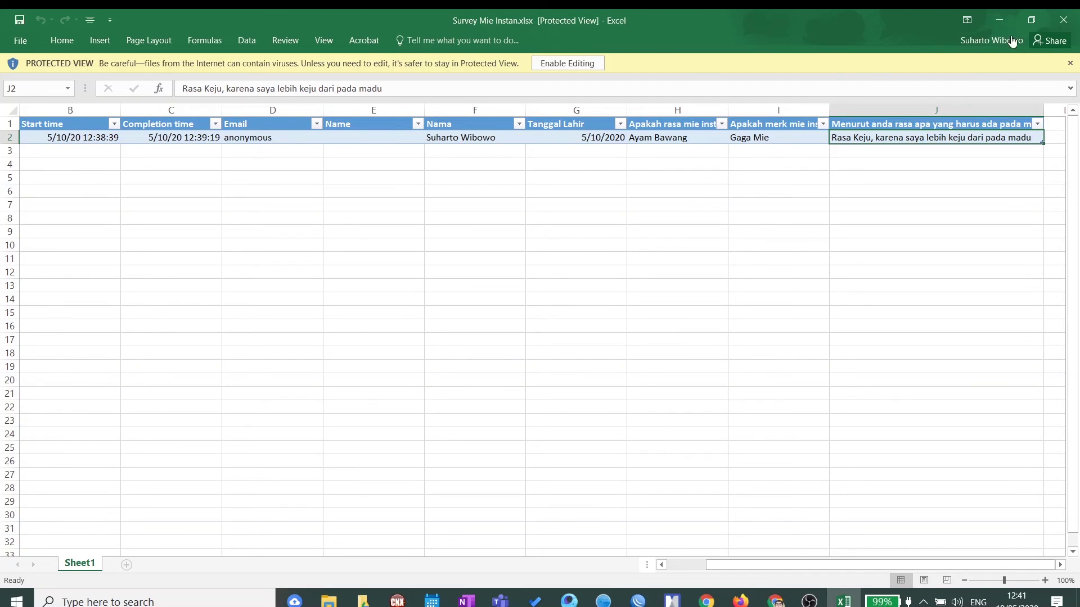
{"action": "left_click", "coordinate": [1063, 20]}
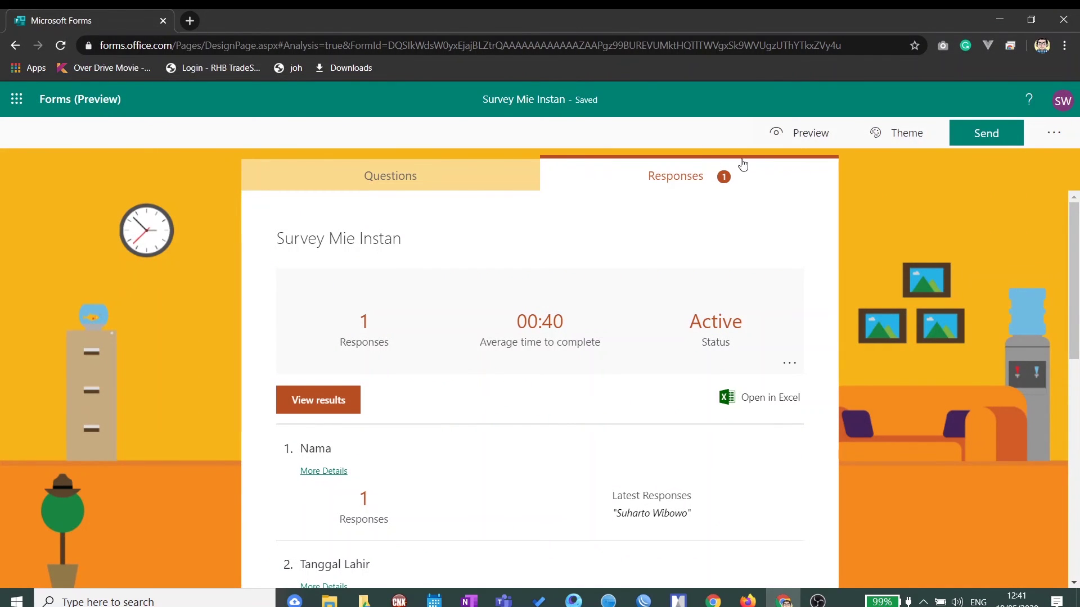
Step: In Settings, schedule responses from 5/11/2020 1:00 PM to 5/11/2020 2:00 PM
{"action": "left_click", "coordinate": [1054, 134]}
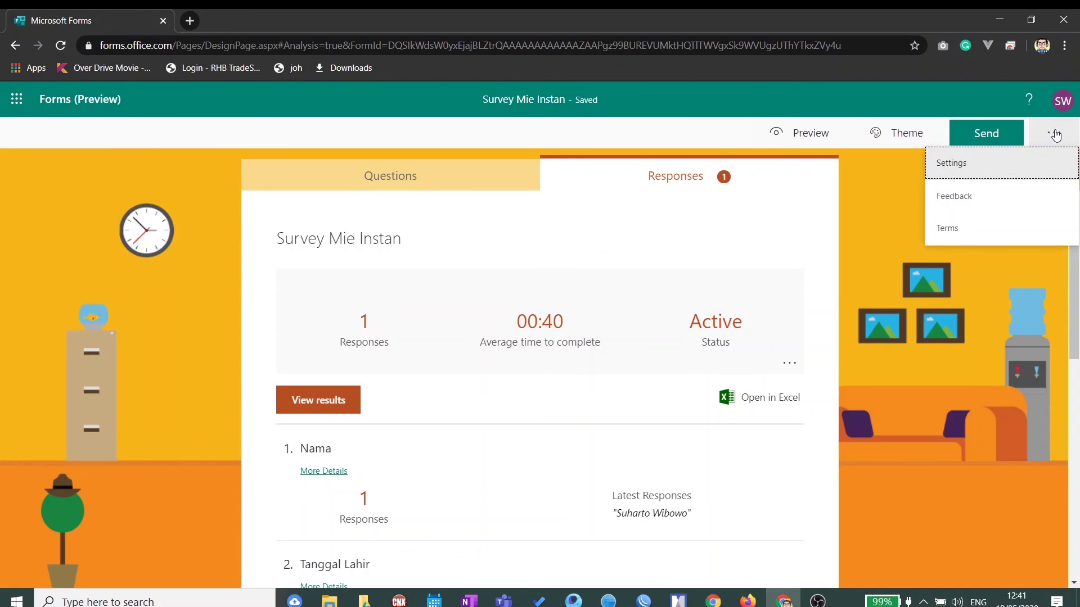
{"action": "left_click", "coordinate": [977, 170]}
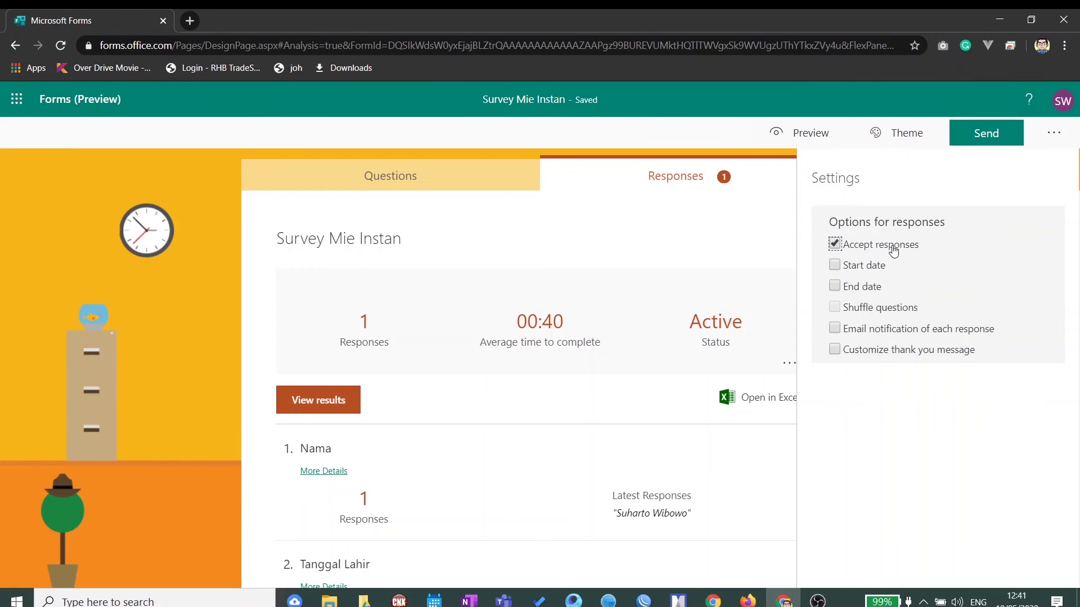
{"action": "left_click", "coordinate": [843, 269]}
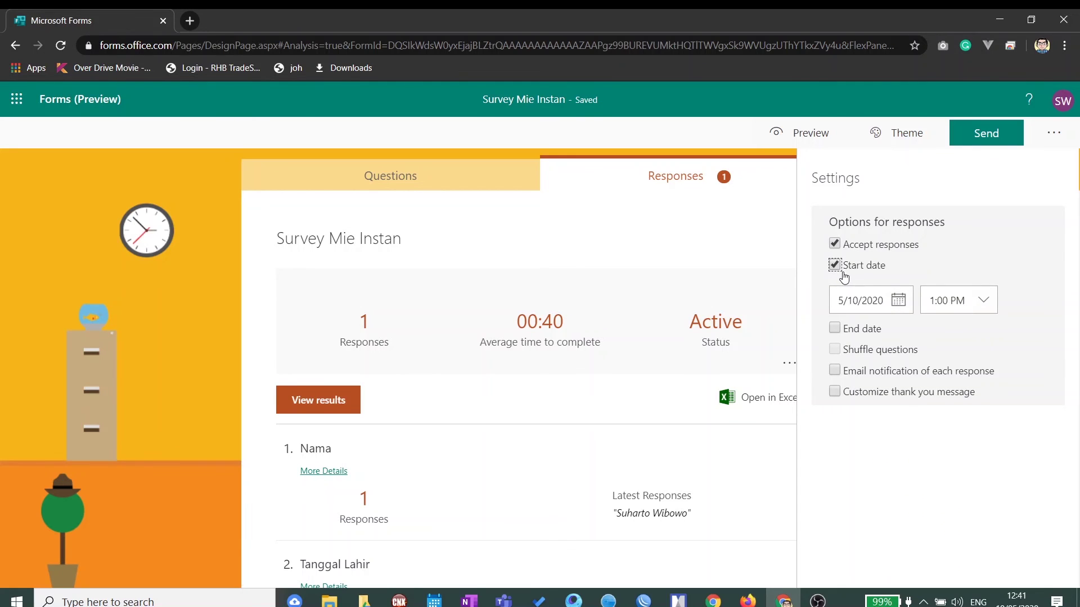
{"action": "left_click", "coordinate": [900, 303]}
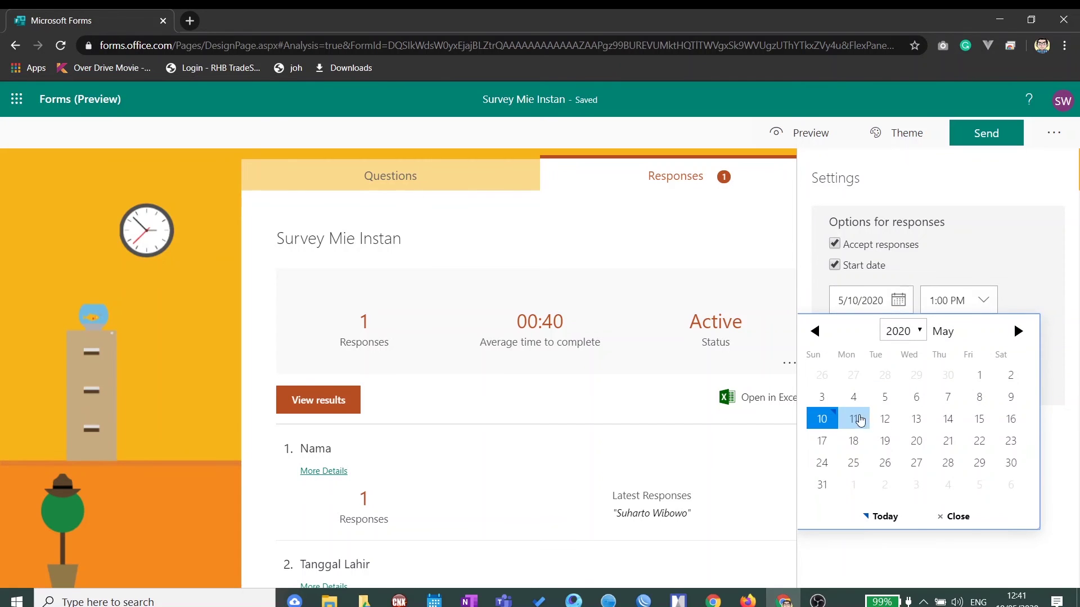
{"action": "left_click", "coordinate": [856, 420]}
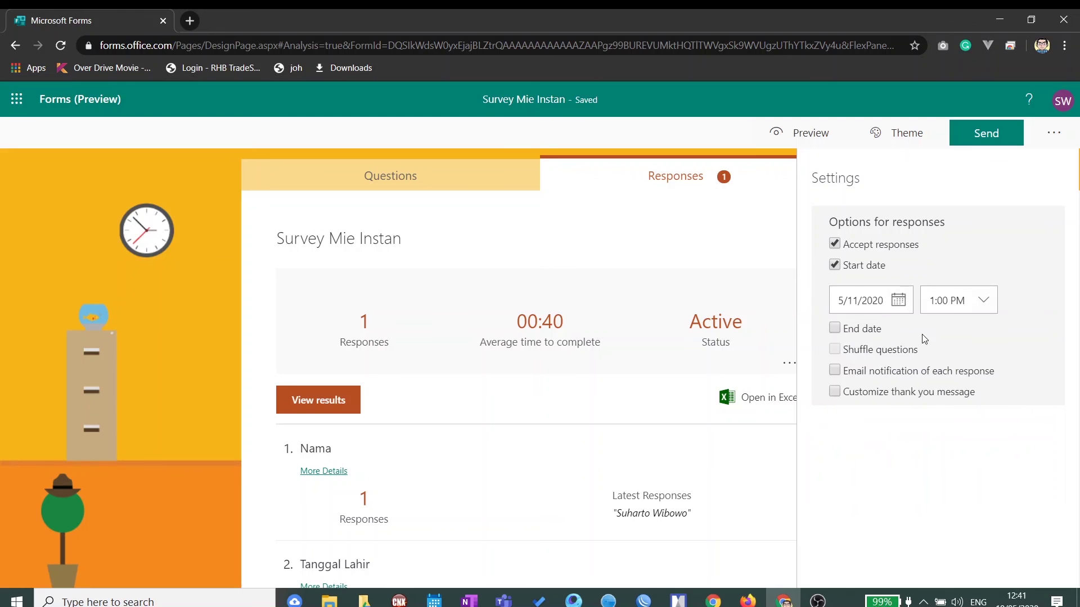
{"action": "left_click", "coordinate": [835, 328]}
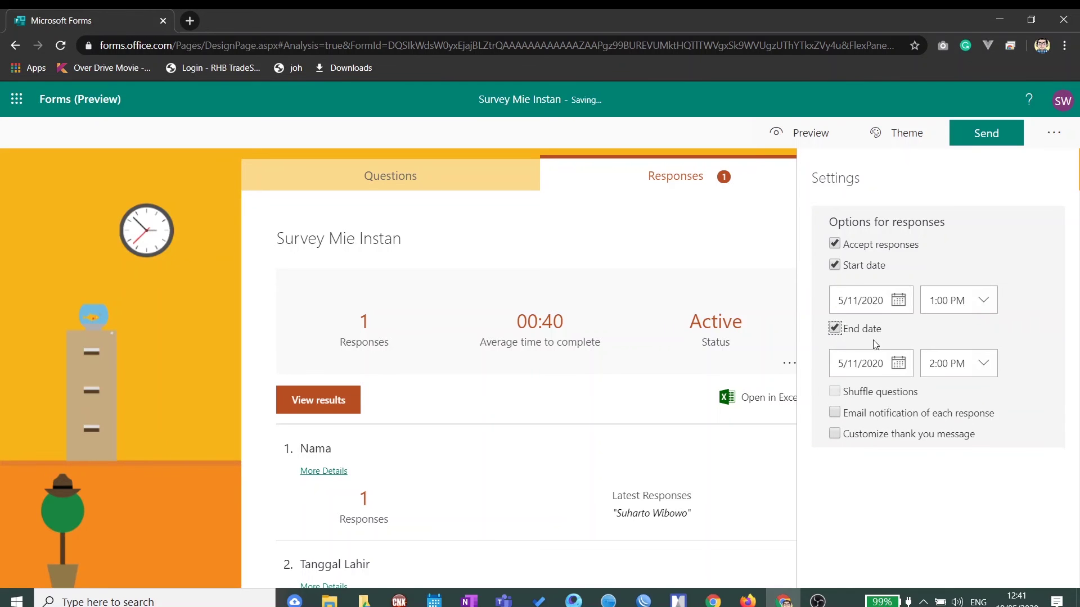
{"action": "left_click", "coordinate": [959, 363]}
{"action": "left_click", "coordinate": [1021, 346]}
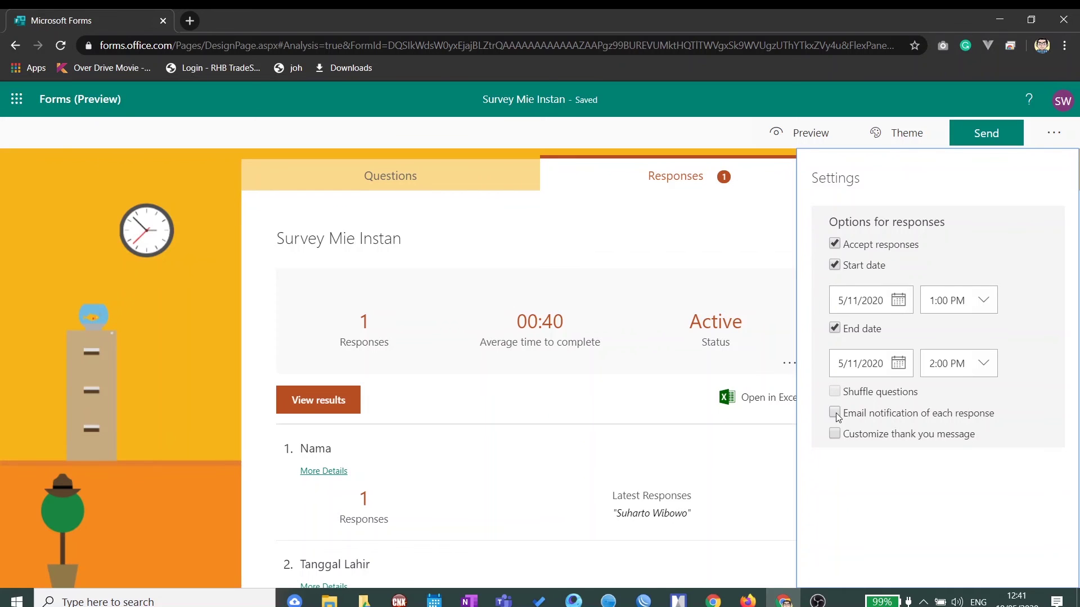
Step: Enable a custom thank-you message reading 'Terimakasih atas partisipasi anda dalam survey ini'
{"action": "left_click", "coordinate": [834, 436]}
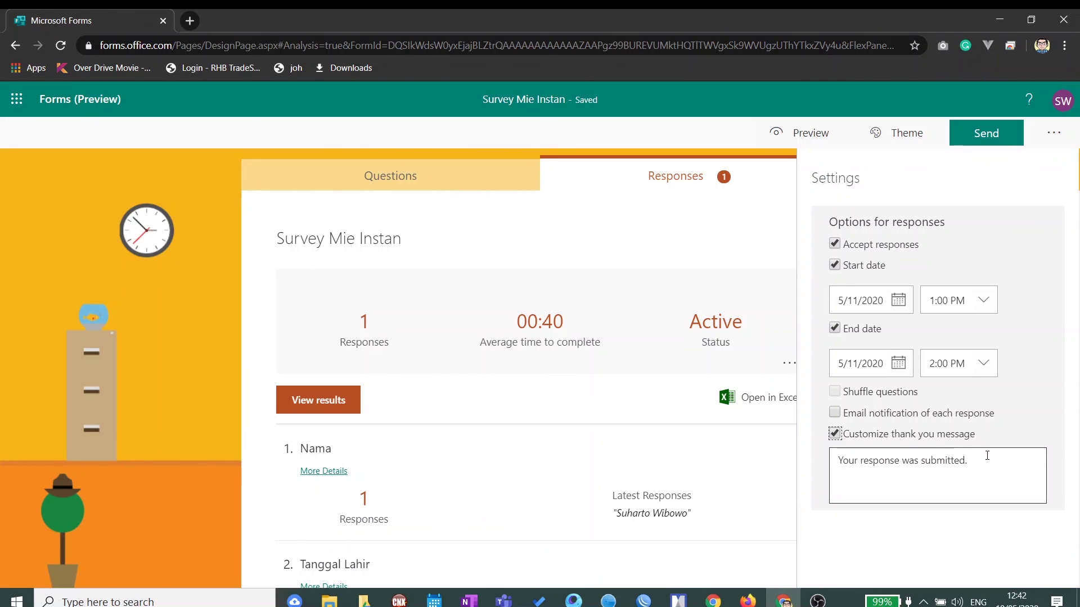
{"action": "left_click_drag", "start_coordinate": [984, 462], "coordinate": [795, 463]}
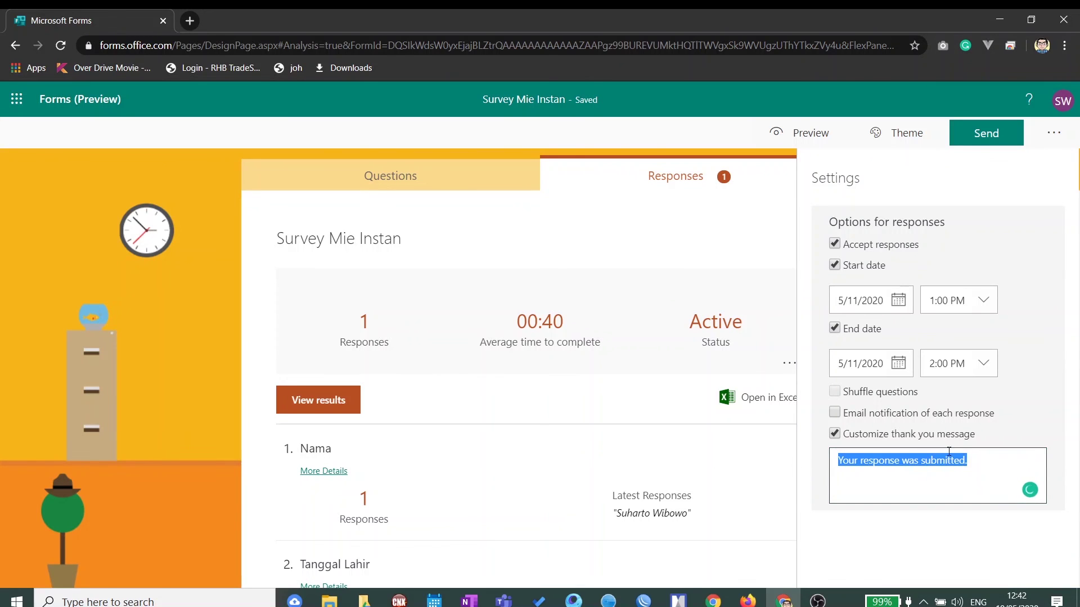
{"action": "type", "text": "Terima Ka"}
{"action": "key", "text": "BackSpace"}
{"action": "key", "text": "BackSpace"}
{"action": "key", "text": "BackSpace"}
{"action": "key", "text": "BackSpace"}
{"action": "key", "text": "BackSpace"}
{"action": "key", "text": "BackSpace"}
{"action": "key", "text": "BackSpace"}
{"action": "key", "text": "BackSpace"}
{"action": "key", "text": "BackSpace"}
{"action": "type", "text": "Terimakasih atas partisipasi anda dalam survey ini"}
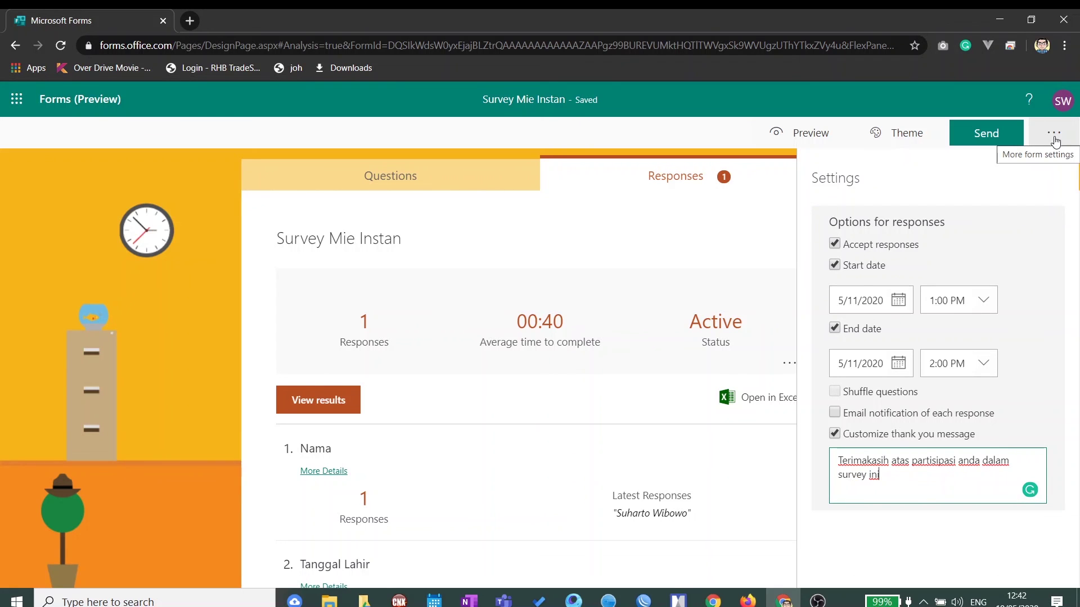
Step: Copy the form link and test it in Firefox, which says it isn't accepting responses yet
{"action": "left_click", "coordinate": [988, 137]}
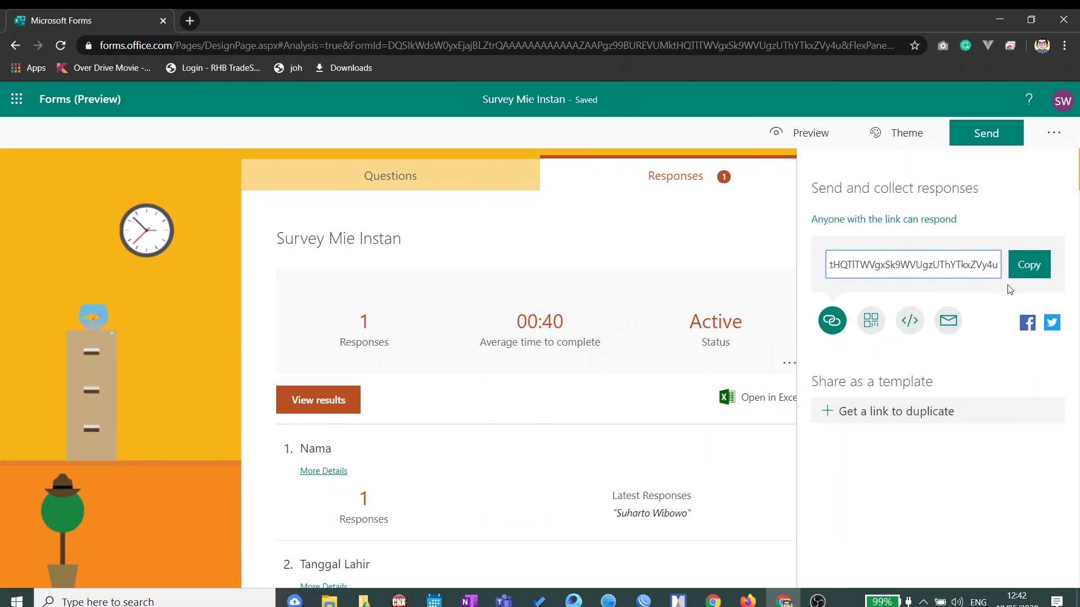
{"action": "left_click", "coordinate": [1018, 269]}
{"action": "left_click", "coordinate": [748, 600]}
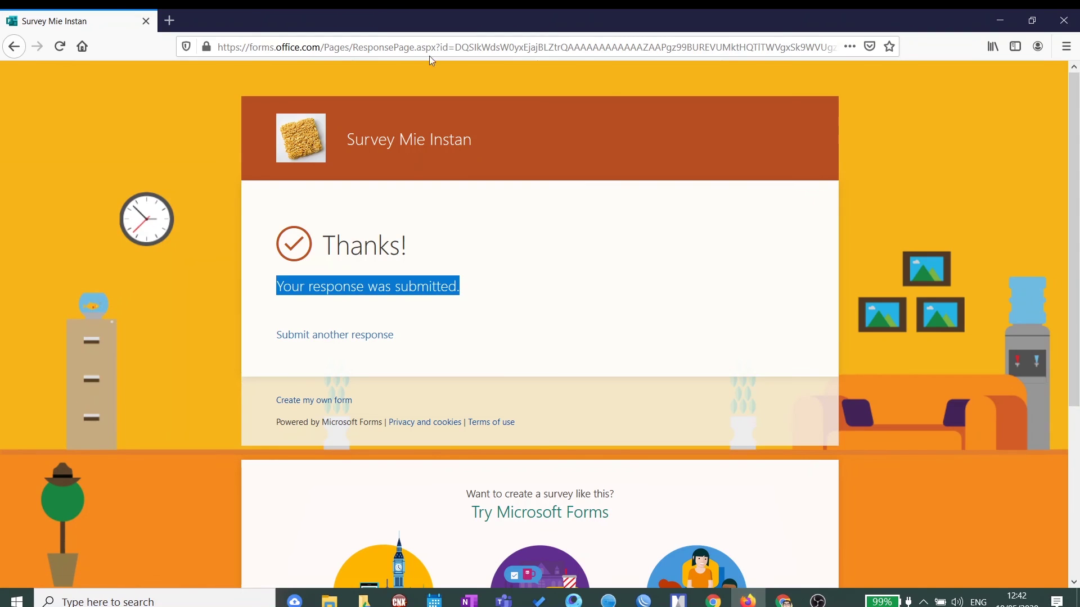
{"action": "left_click", "coordinate": [376, 46]}
{"action": "type", "text": "https://forms.office.com/Pages/ResponsePage.aspx?id=DQSIkWdsW0yxEjajBLZtrQAAAAAAAAAAAAZAAPgz99BUREVUMktHQTlTWVgxSk9WVUgzUThYTkxZVy4u"}
{"action": "key", "text": "Return"}
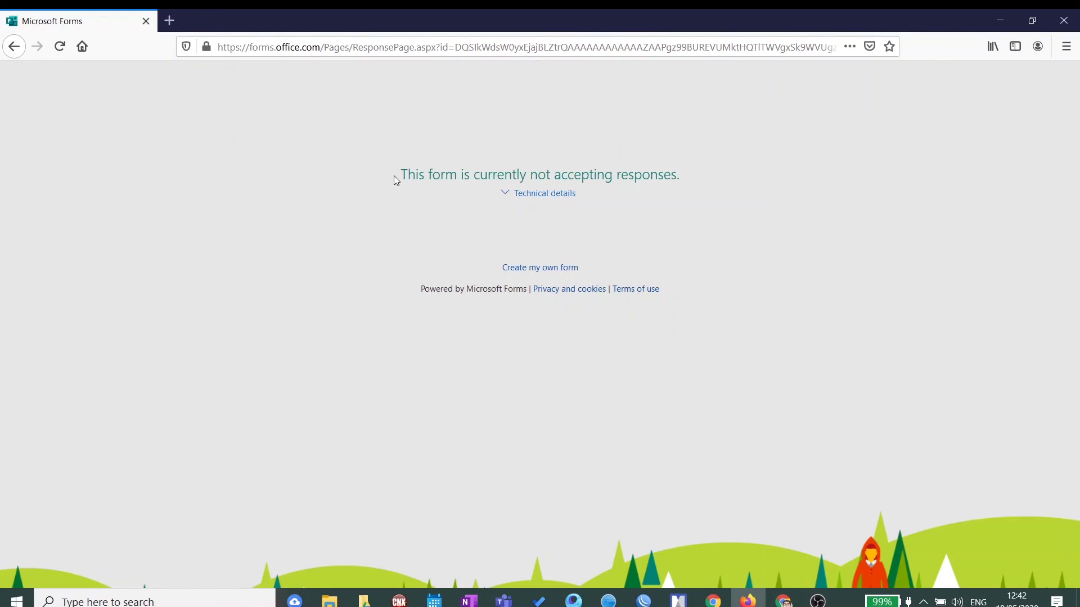
{"action": "left_click_drag", "start_coordinate": [394, 174], "coordinate": [693, 176]}
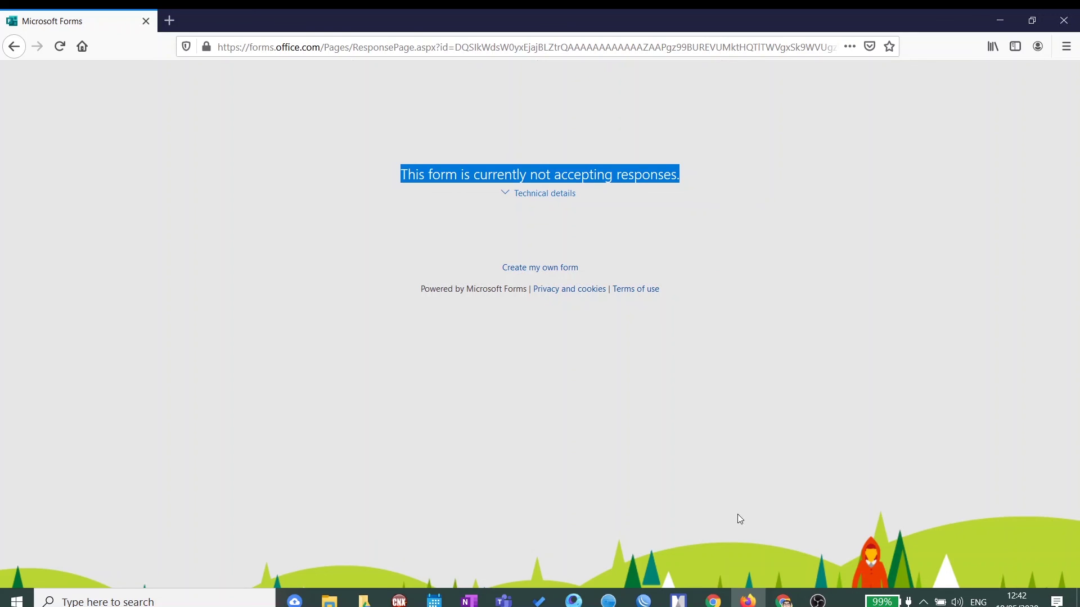
{"action": "left_click", "coordinate": [784, 600]}
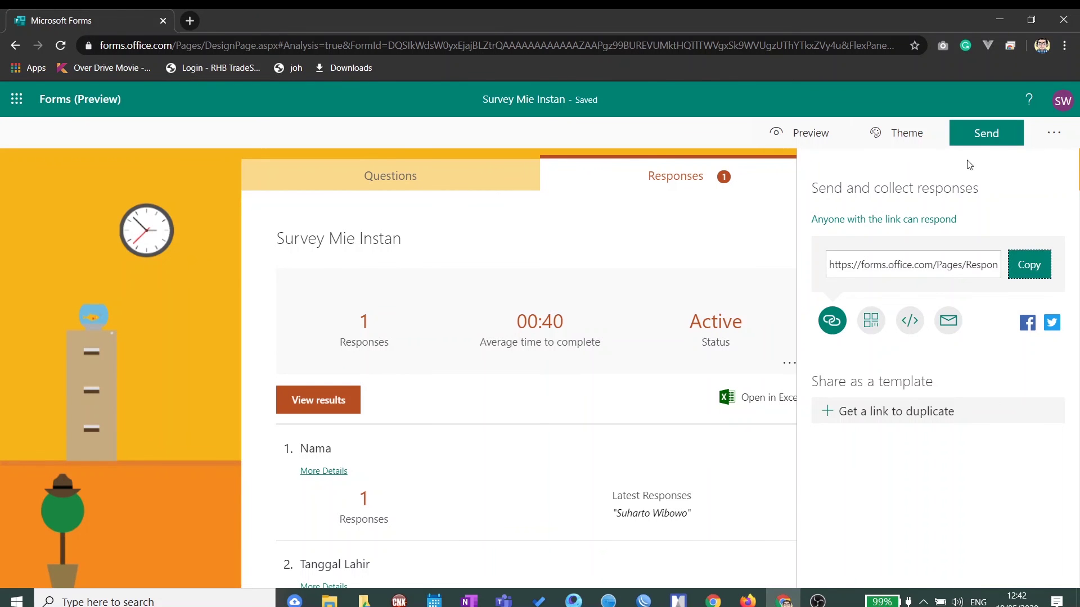
Step: Reschedule responses to run from 5/10/2020 12:00 PM to 5/10/2020 2:00 PM
{"action": "left_click", "coordinate": [1053, 139]}
{"action": "left_click", "coordinate": [1013, 167]}
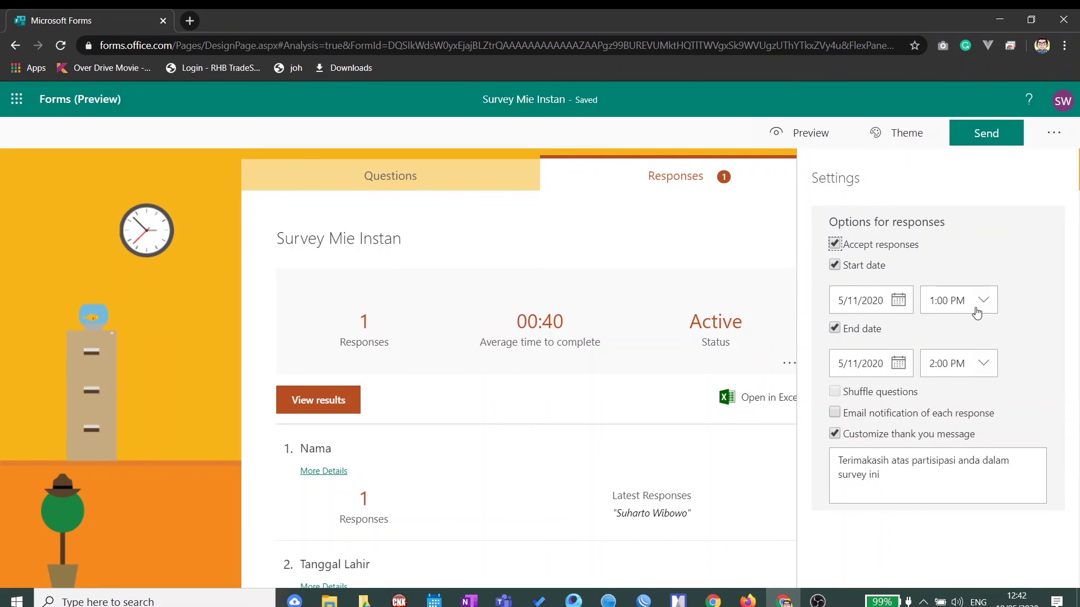
{"action": "left_click", "coordinate": [897, 304]}
{"action": "left_click", "coordinate": [823, 423]}
{"action": "left_click", "coordinate": [992, 299]}
{"action": "left_click", "coordinate": [965, 330]}
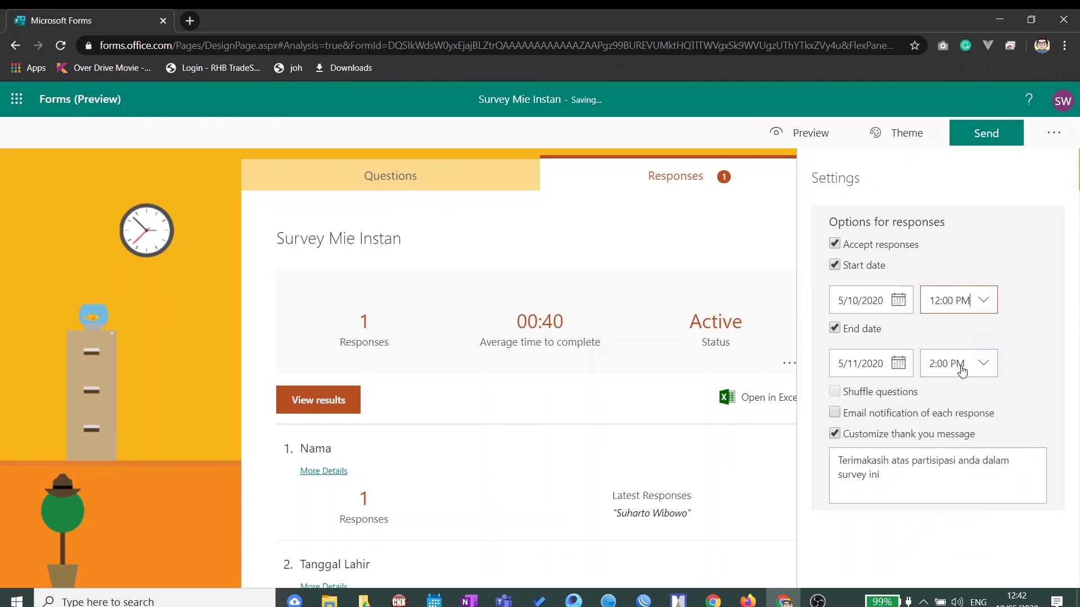
{"action": "left_click", "coordinate": [901, 364]}
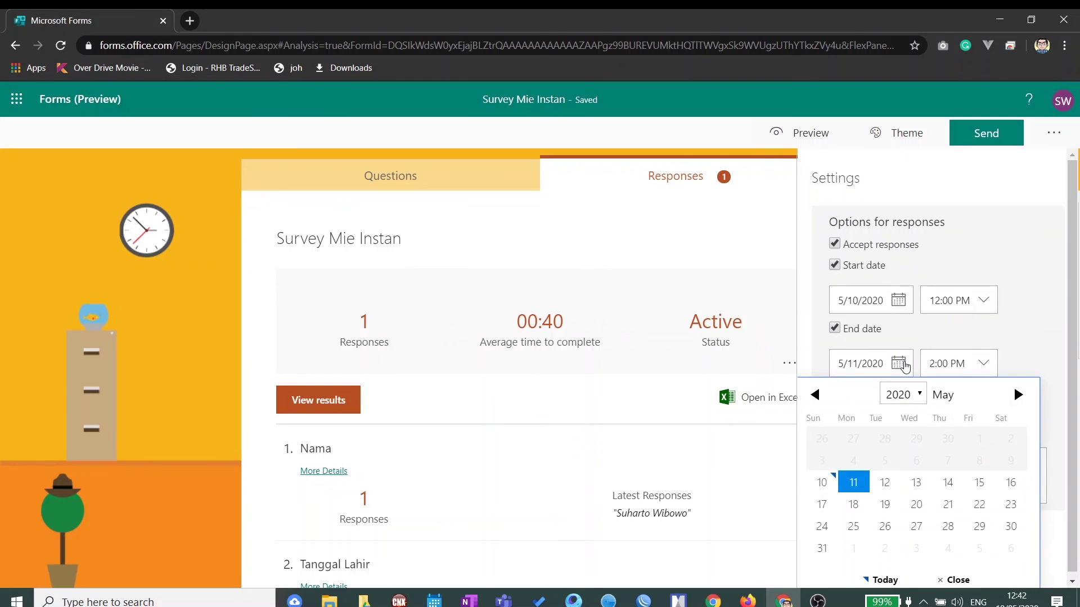
{"action": "left_click", "coordinate": [821, 482]}
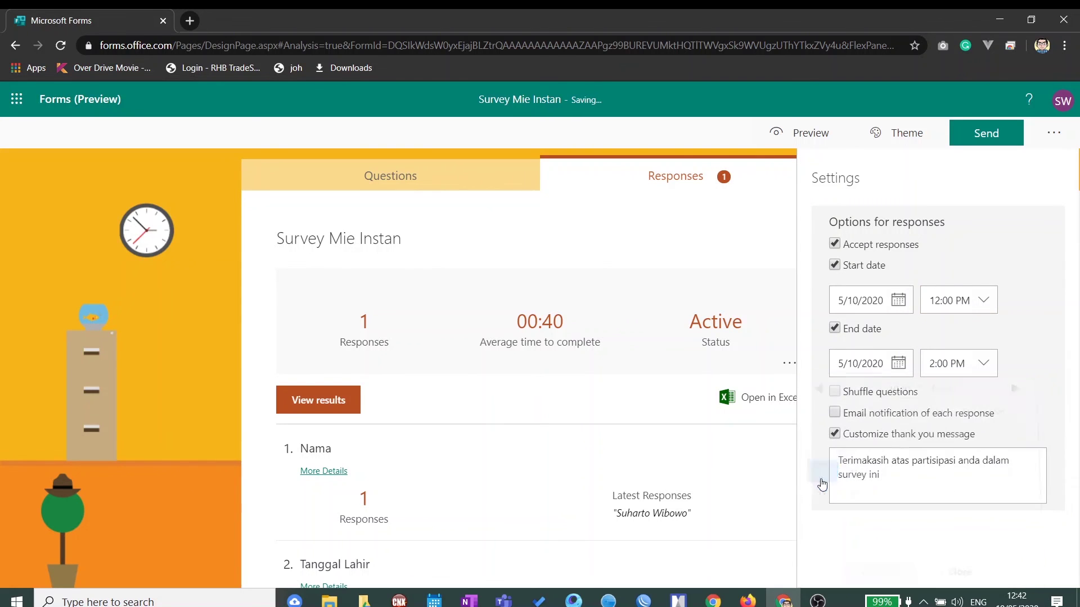
Step: Copy the form's share link again and bring up Firefox
{"action": "left_click", "coordinate": [976, 130]}
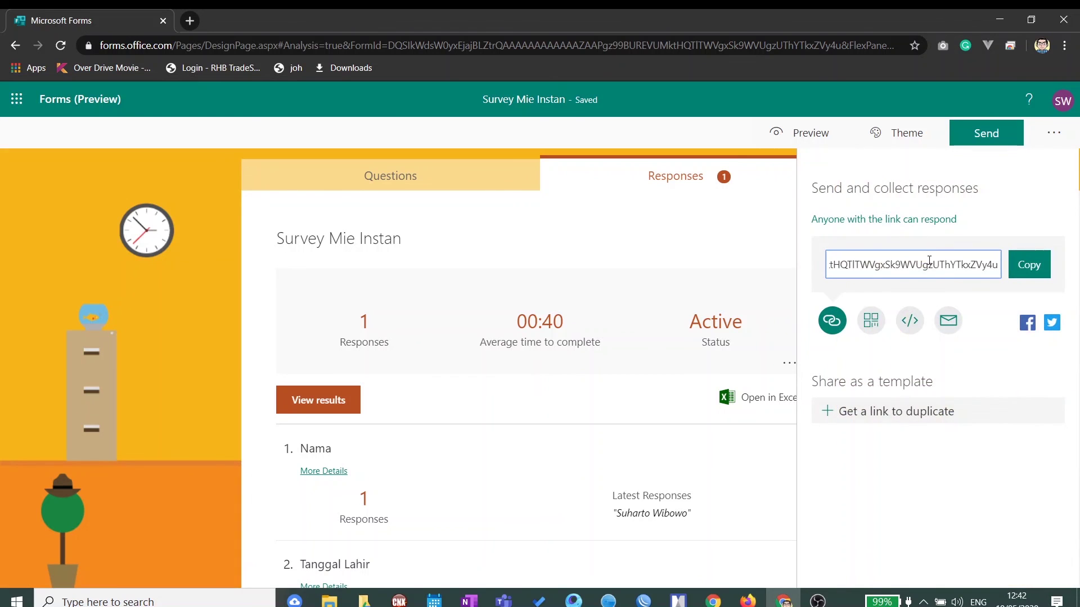
{"action": "left_click", "coordinate": [1028, 264]}
{"action": "left_click", "coordinate": [748, 601]}
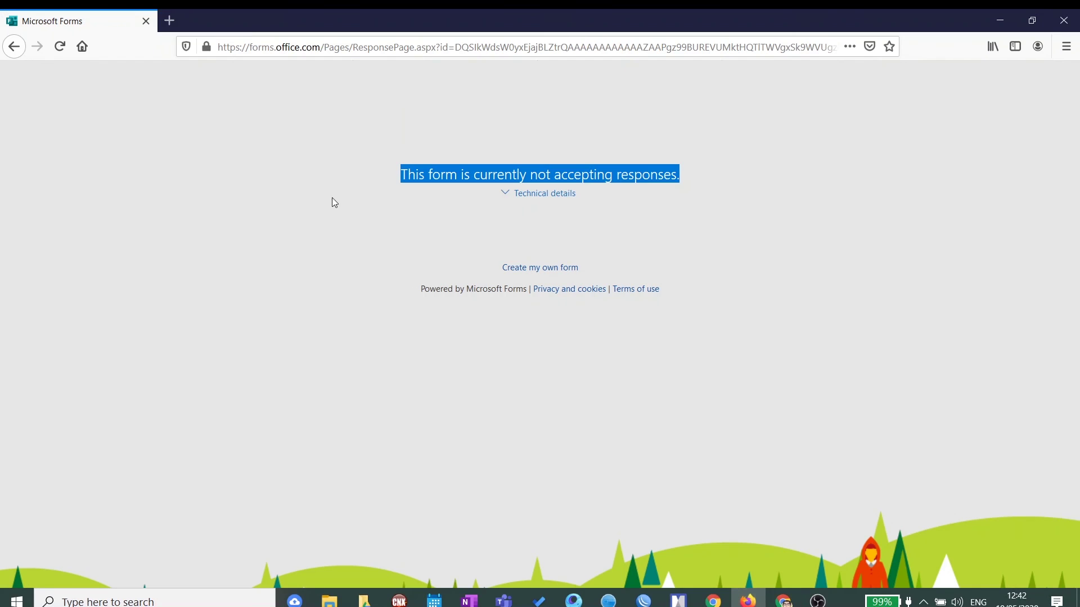
Step: Reload the pasted link in Firefox to confirm the Survey Mie Instan form now opens, then close Firefox
{"action": "left_click", "coordinate": [366, 46]}
{"action": "key", "text": "ctrl+v"}
{"action": "key", "text": "Return"}
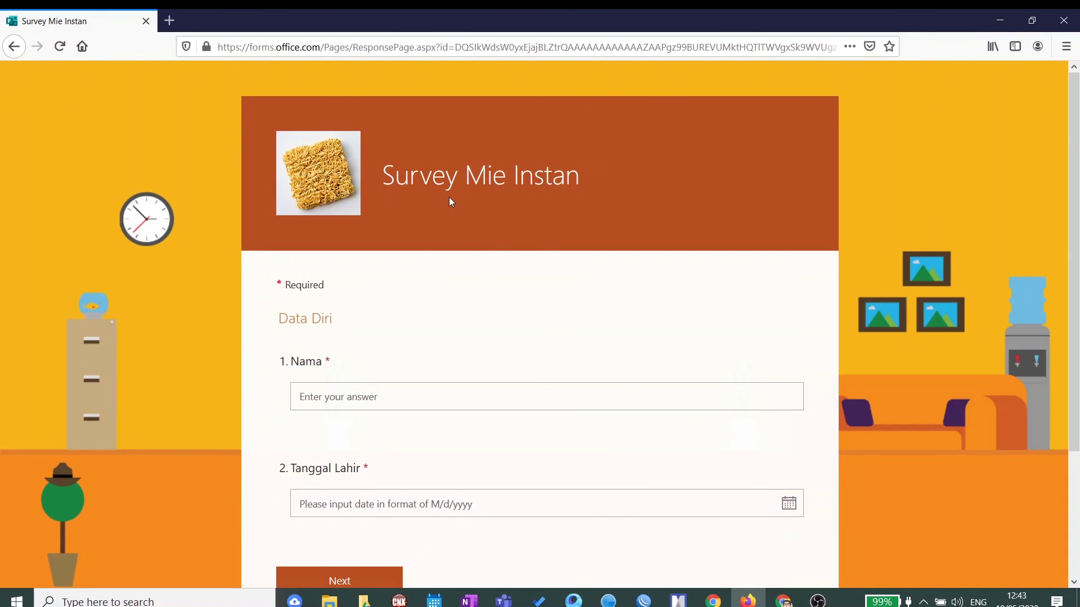
{"action": "scroll", "coordinate": [487, 239], "scroll_direction": "down", "scroll_amount": 3}
{"action": "scroll", "coordinate": [485, 241], "scroll_direction": "up", "scroll_amount": 3}
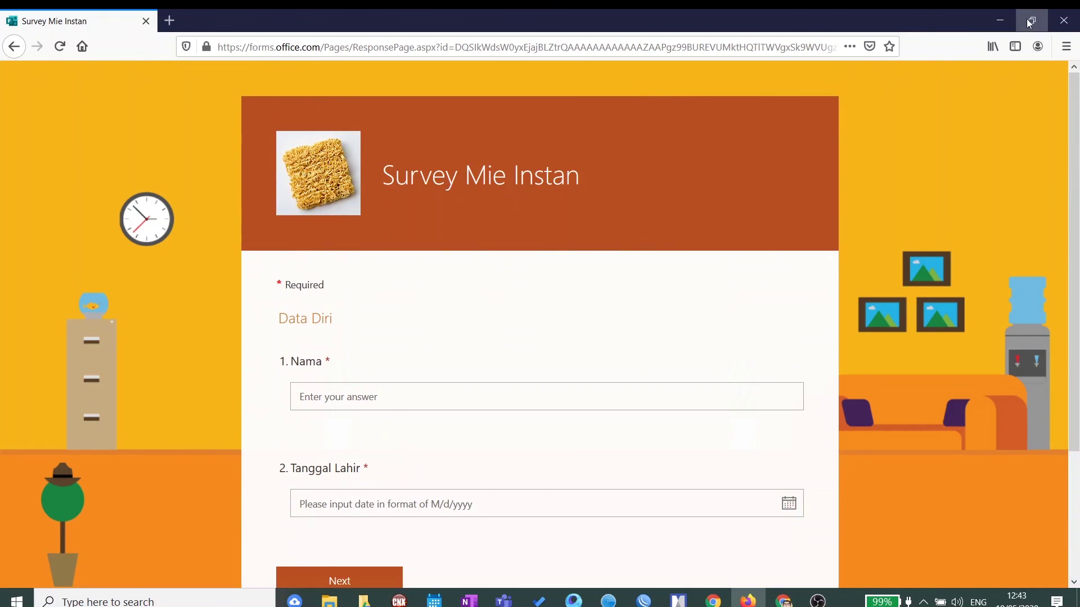
{"action": "left_click", "coordinate": [1063, 20]}
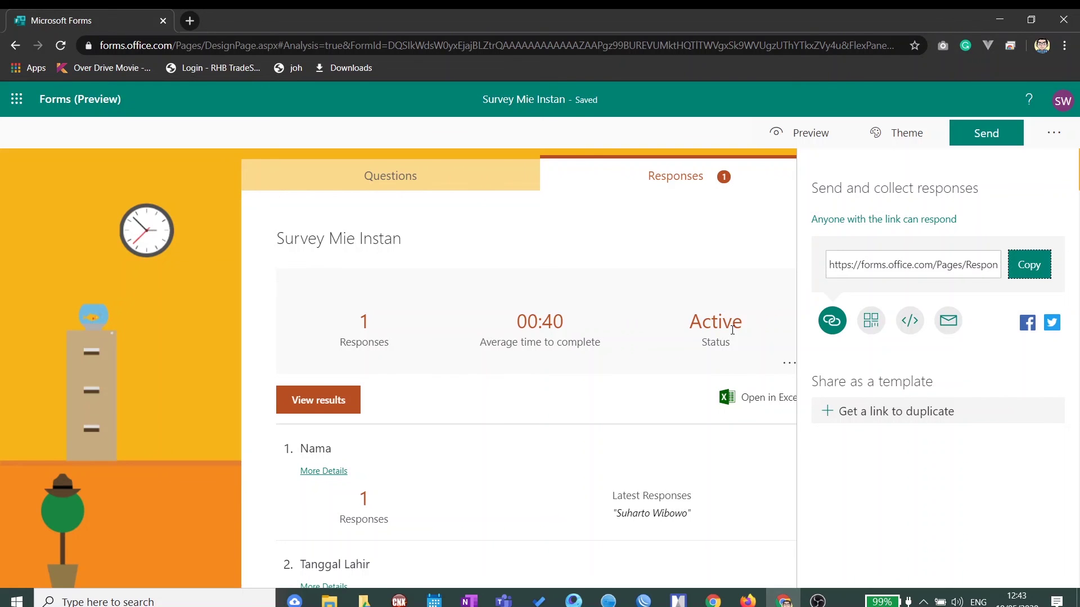
Step: Review the 1-response summary, glance at the Questions tab, and return to Responses
{"action": "scroll", "coordinate": [733, 332], "scroll_direction": "down", "scroll_amount": 10}
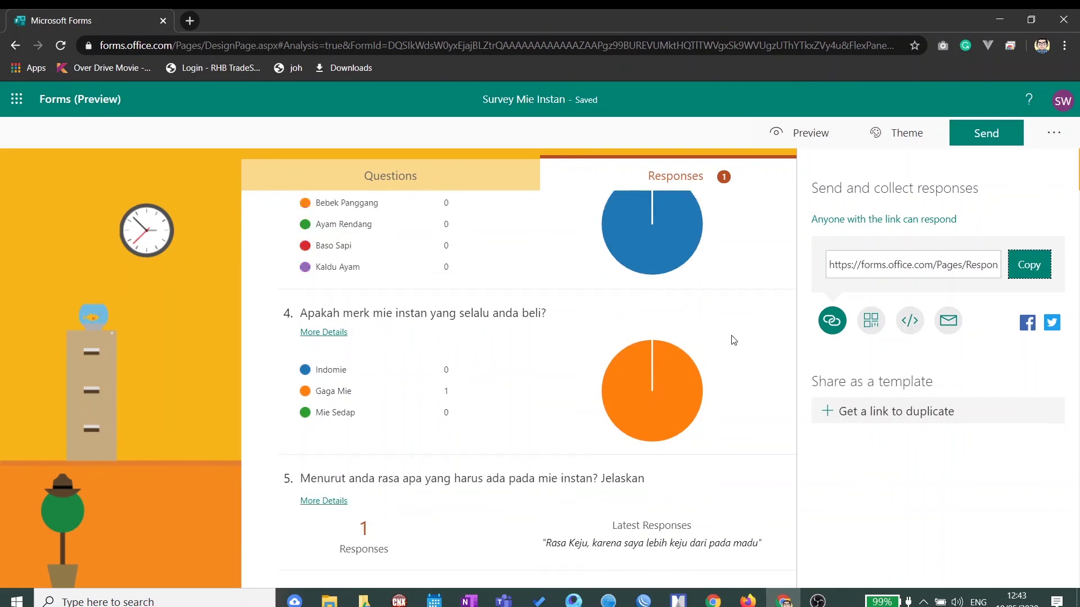
{"action": "scroll", "coordinate": [731, 339], "scroll_direction": "up", "scroll_amount": 10}
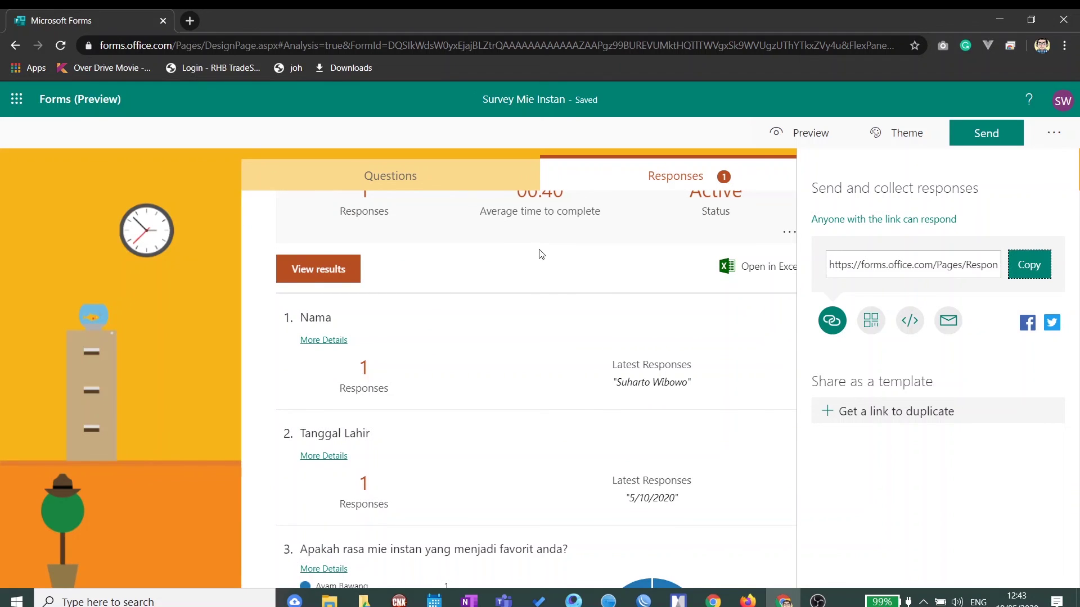
{"action": "left_click", "coordinate": [1058, 135]}
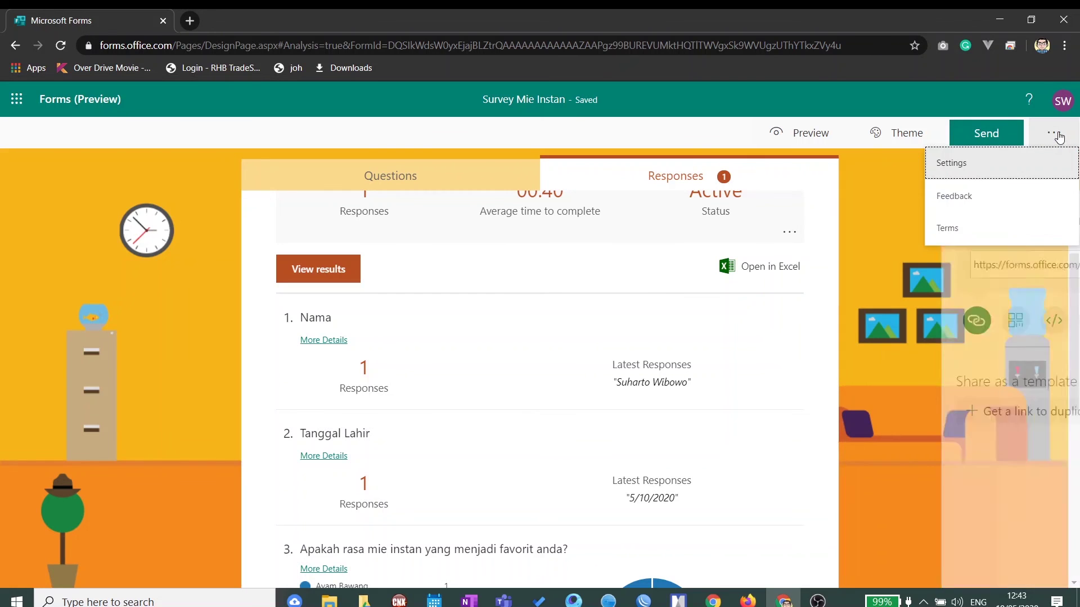
{"action": "left_click", "coordinate": [1060, 137]}
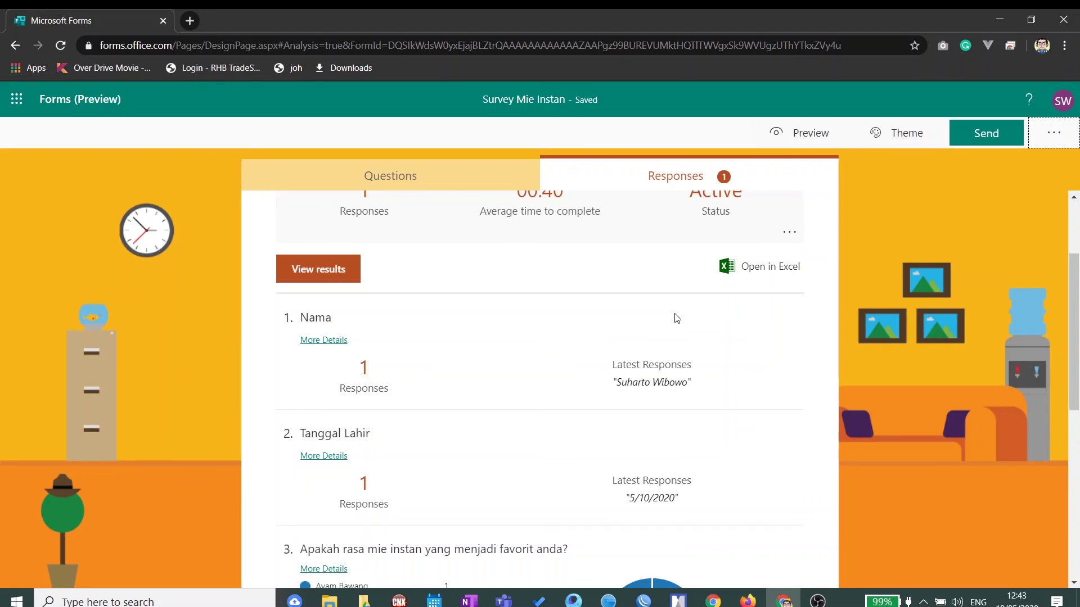
{"action": "left_click", "coordinate": [405, 175]}
{"action": "left_click", "coordinate": [704, 176]}
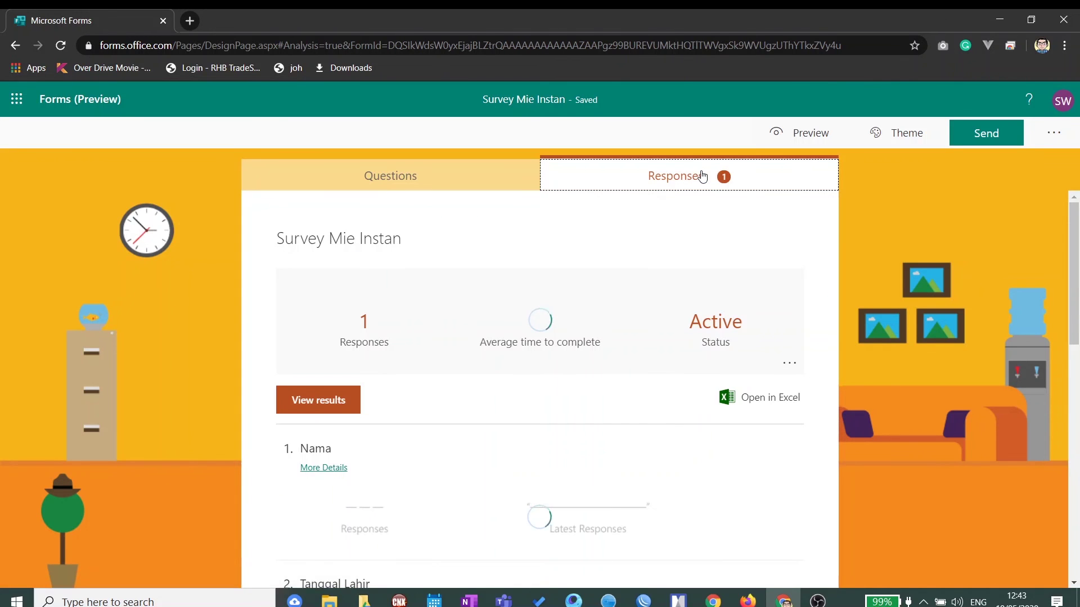